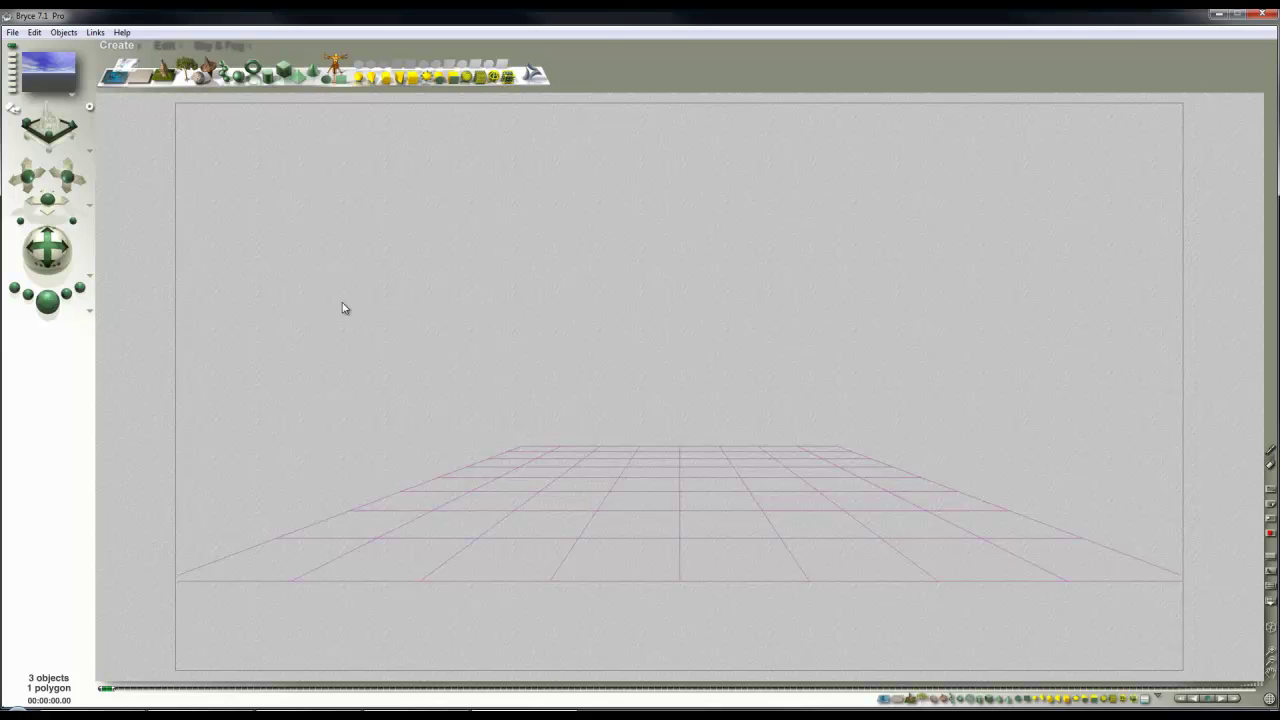
- Add the Ring preset from the Boolean category of the object library to the scene
left_click(140, 47)
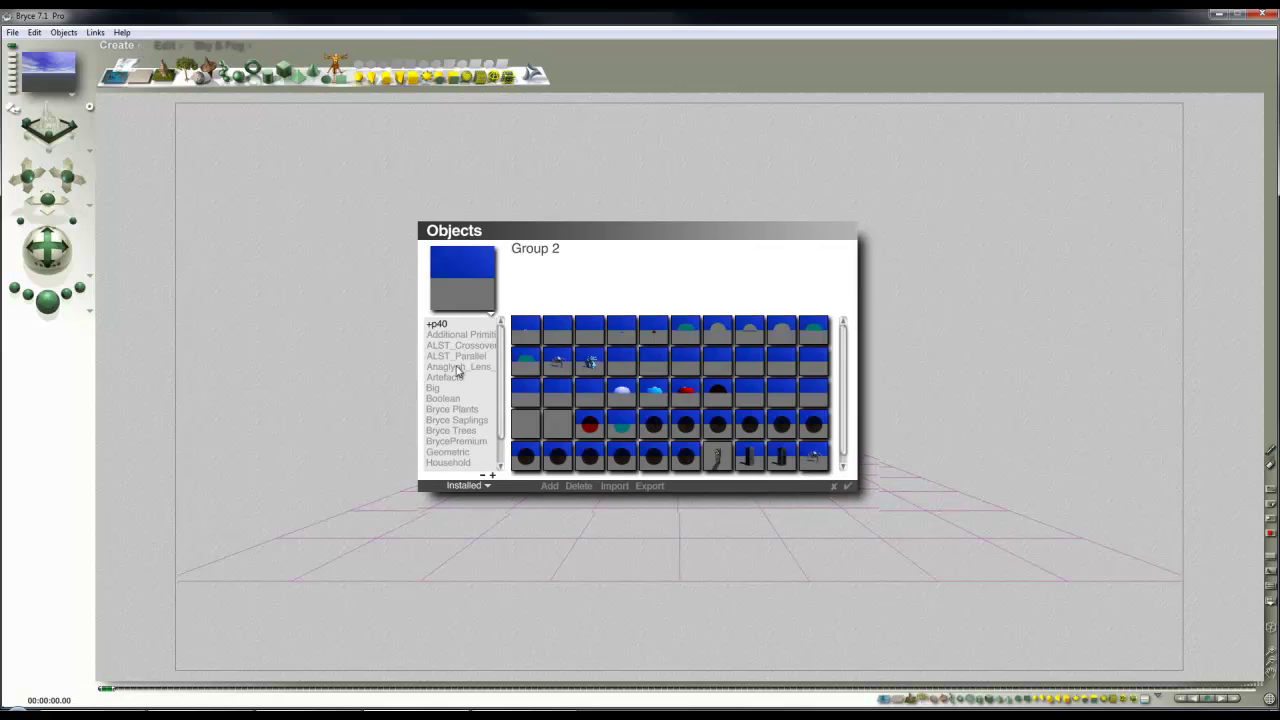
left_click(446, 398)
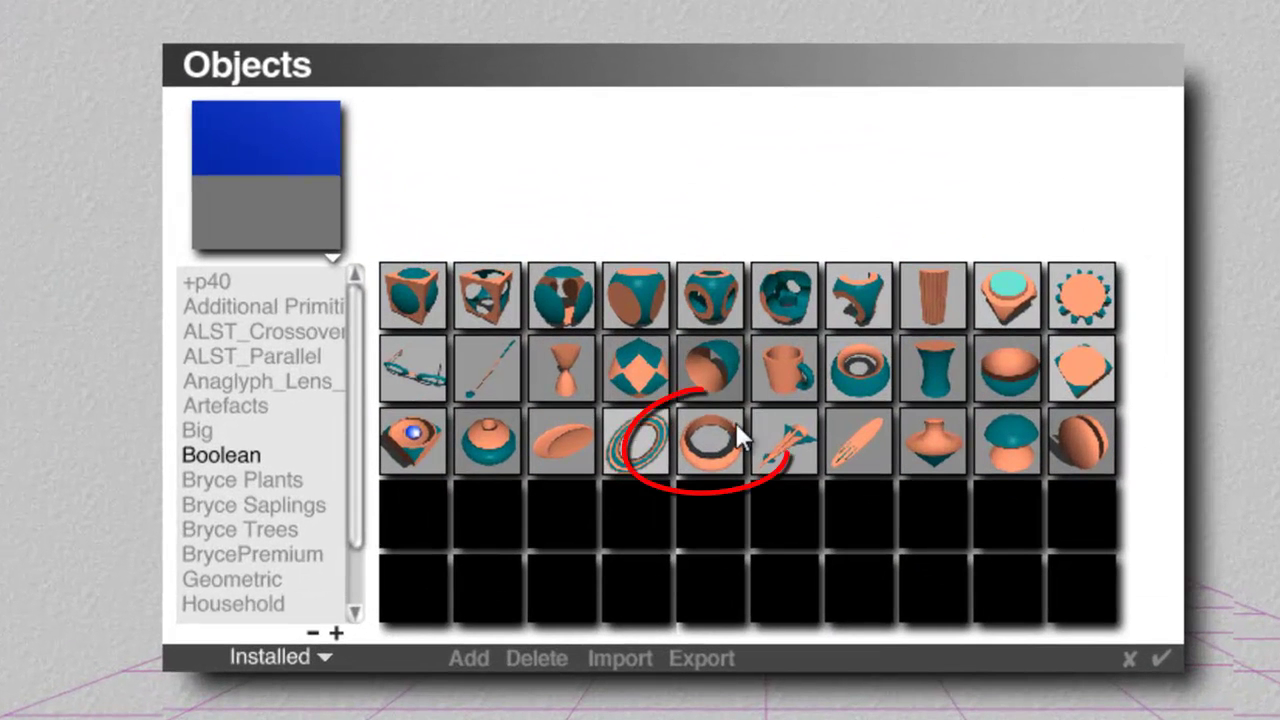
left_click(736, 425)
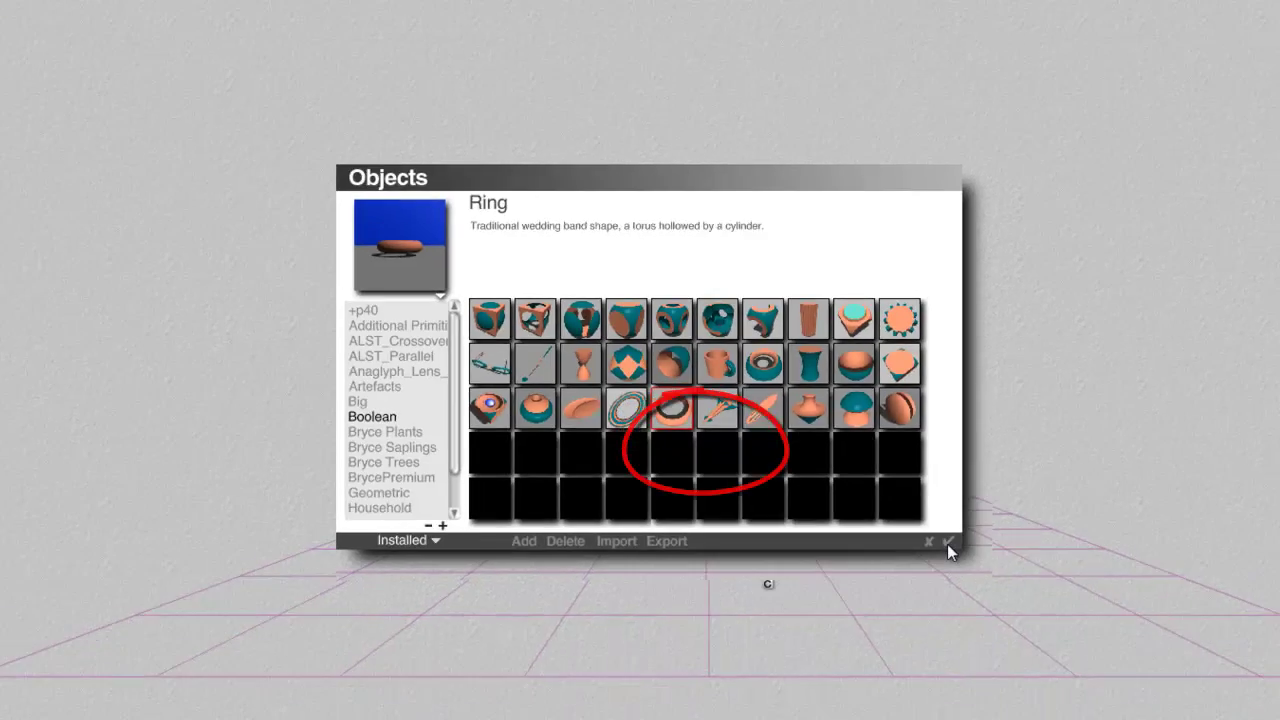
left_click(1160, 657)
- Angle the camera to look down on the ring from closer up and render the scene
key("3")
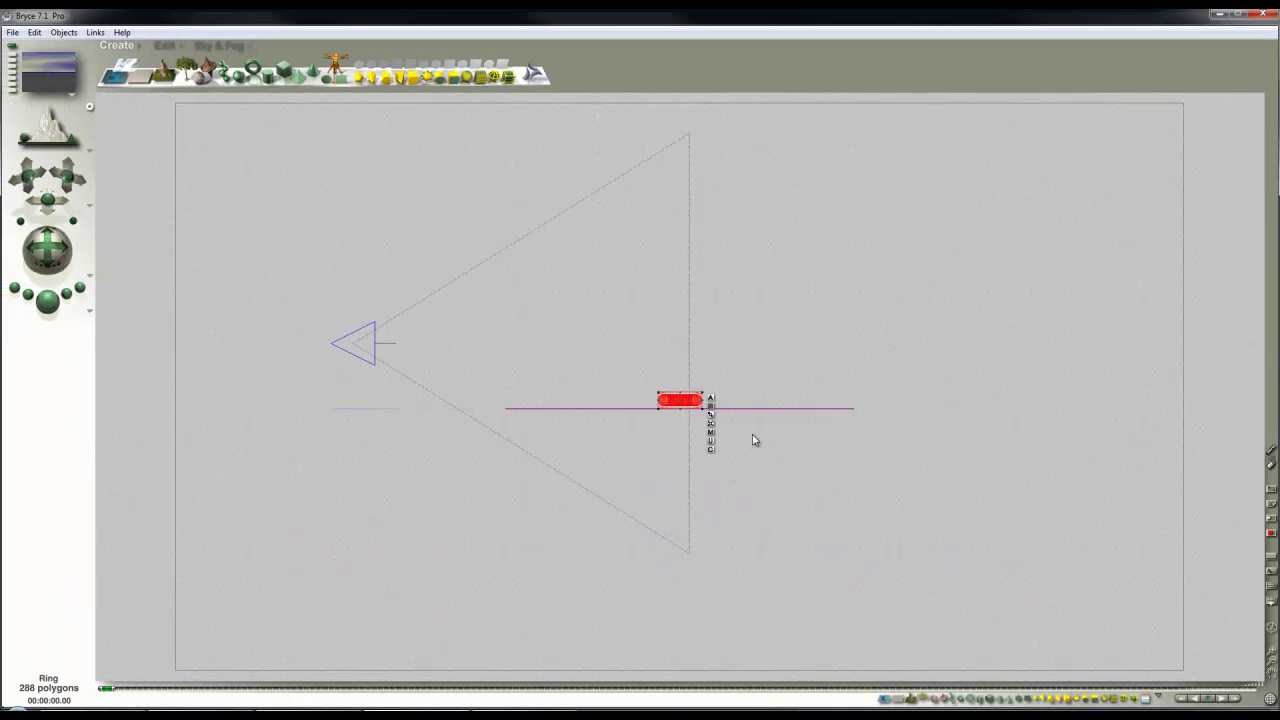
key("1")
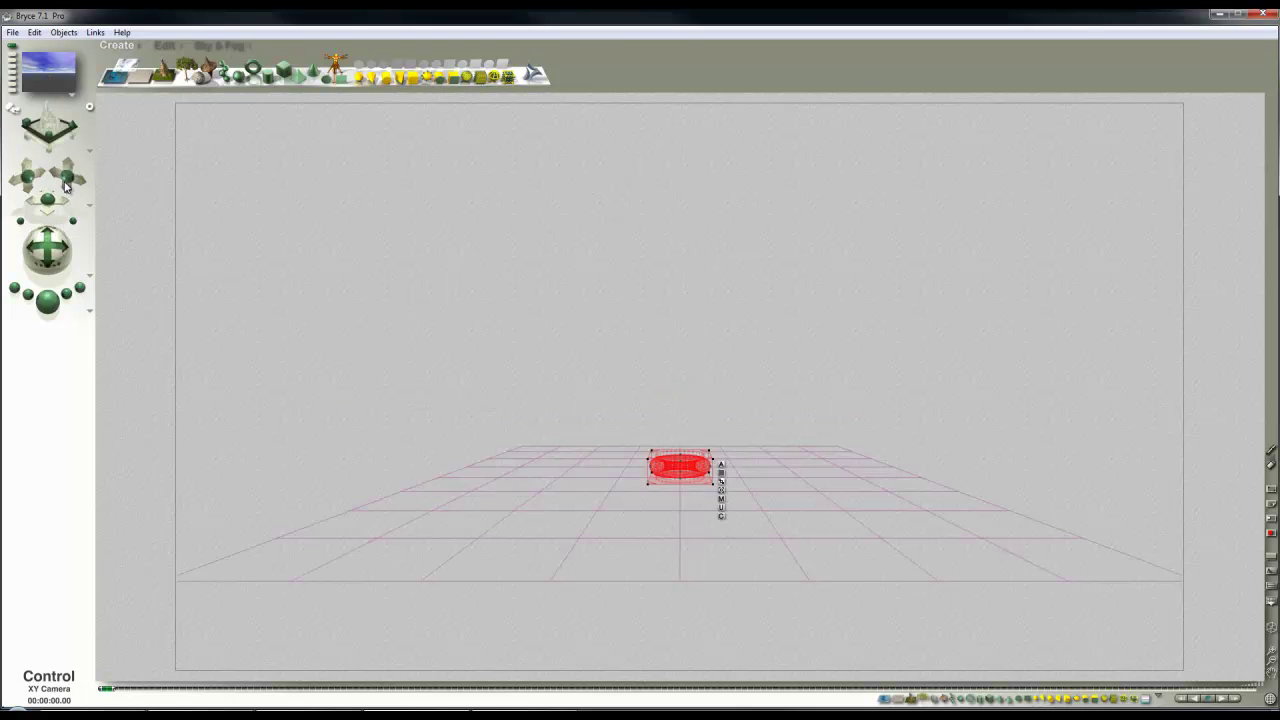
left_click_drag(62, 177, 65, 192)
left_click_drag(47, 250, 39, 246)
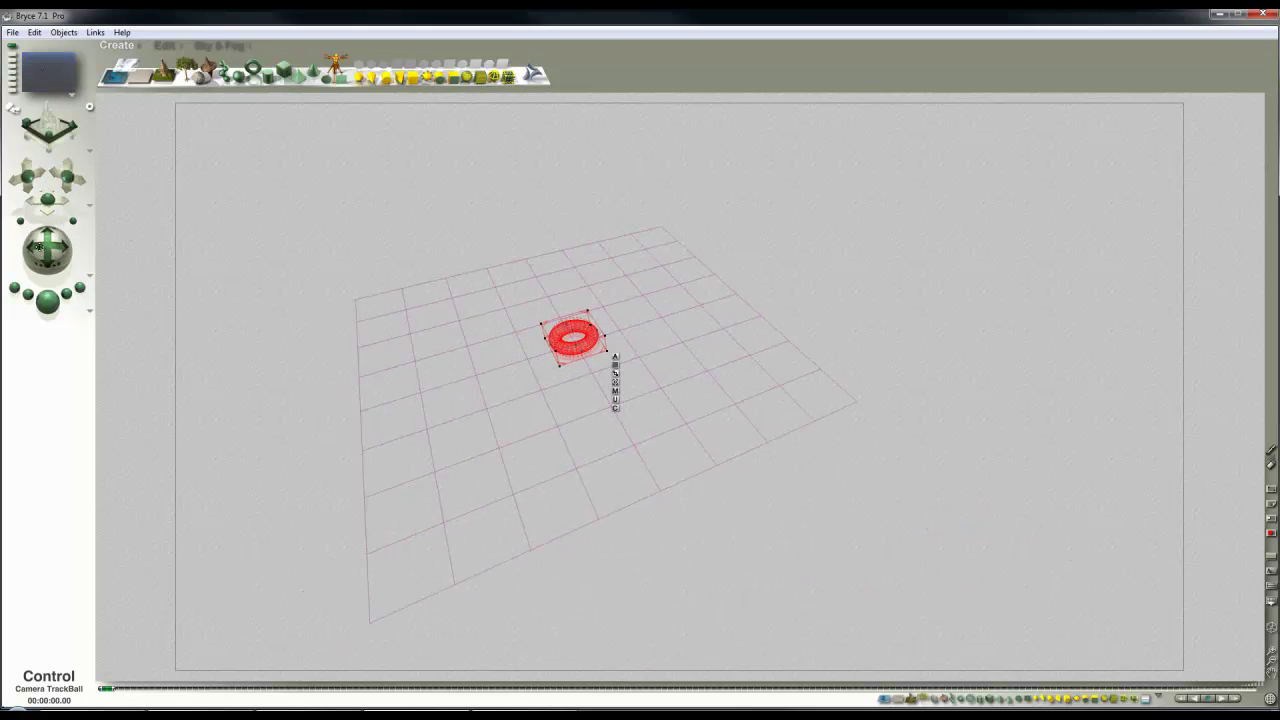
left_click_drag(68, 182, 68, 172)
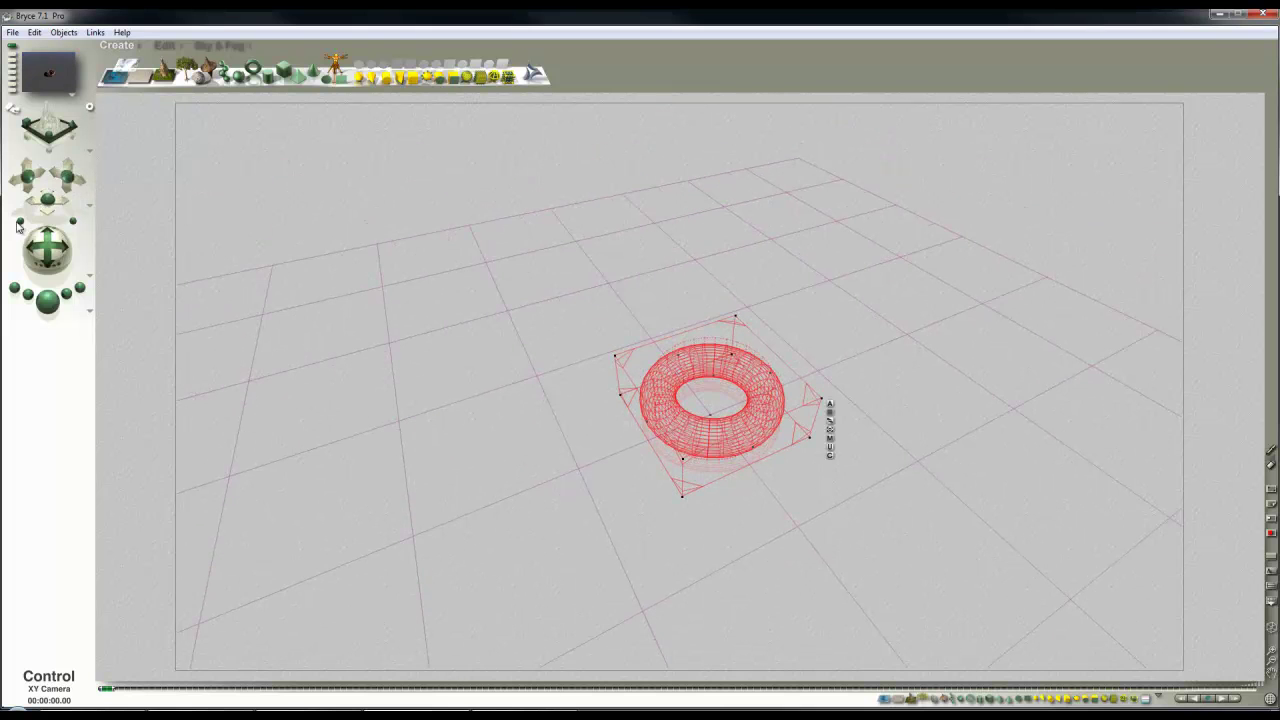
key("ctrl+r")
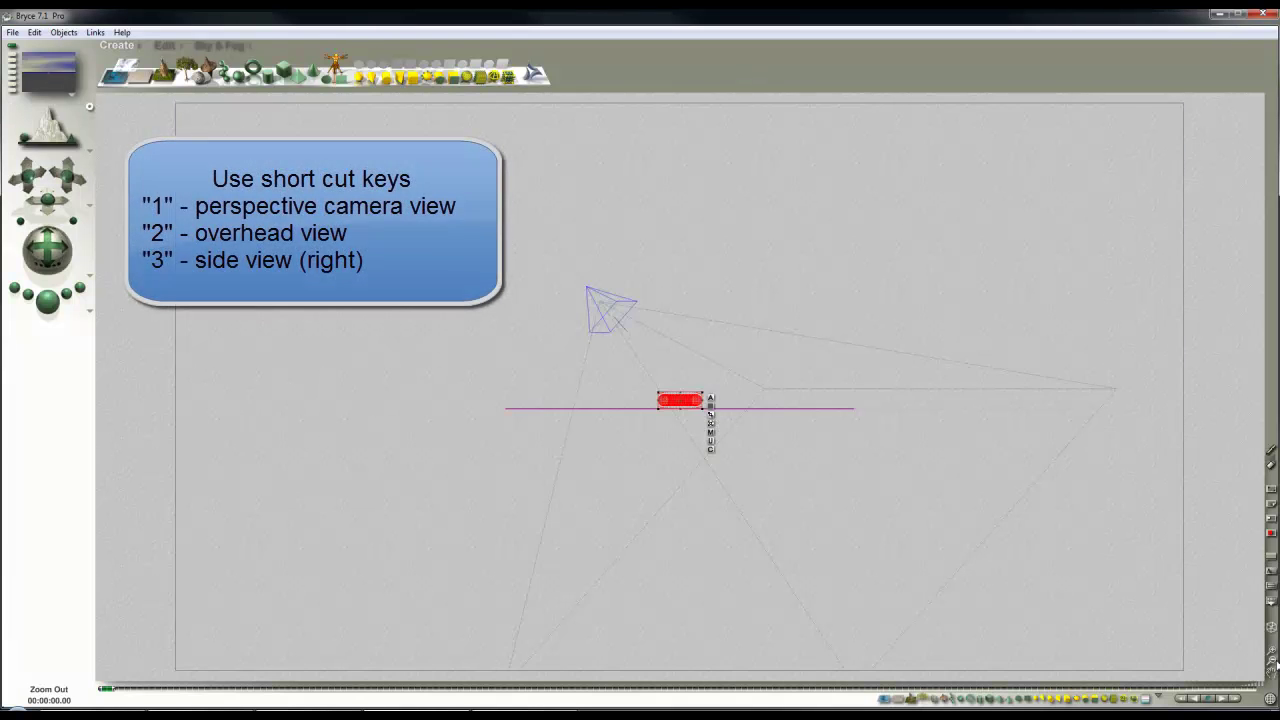
- Lower the ring in the side view until the bottom of the torus rests on the ground plane
key("3")
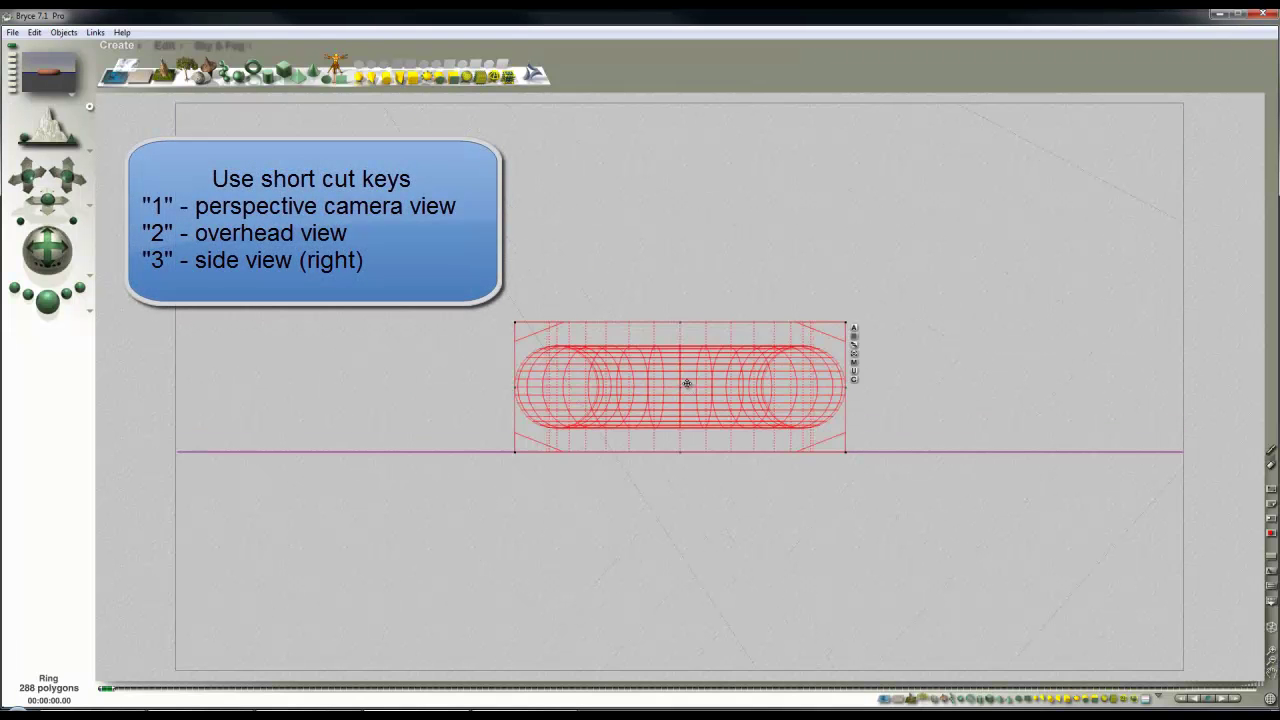
left_click_drag(687, 383, 689, 406)
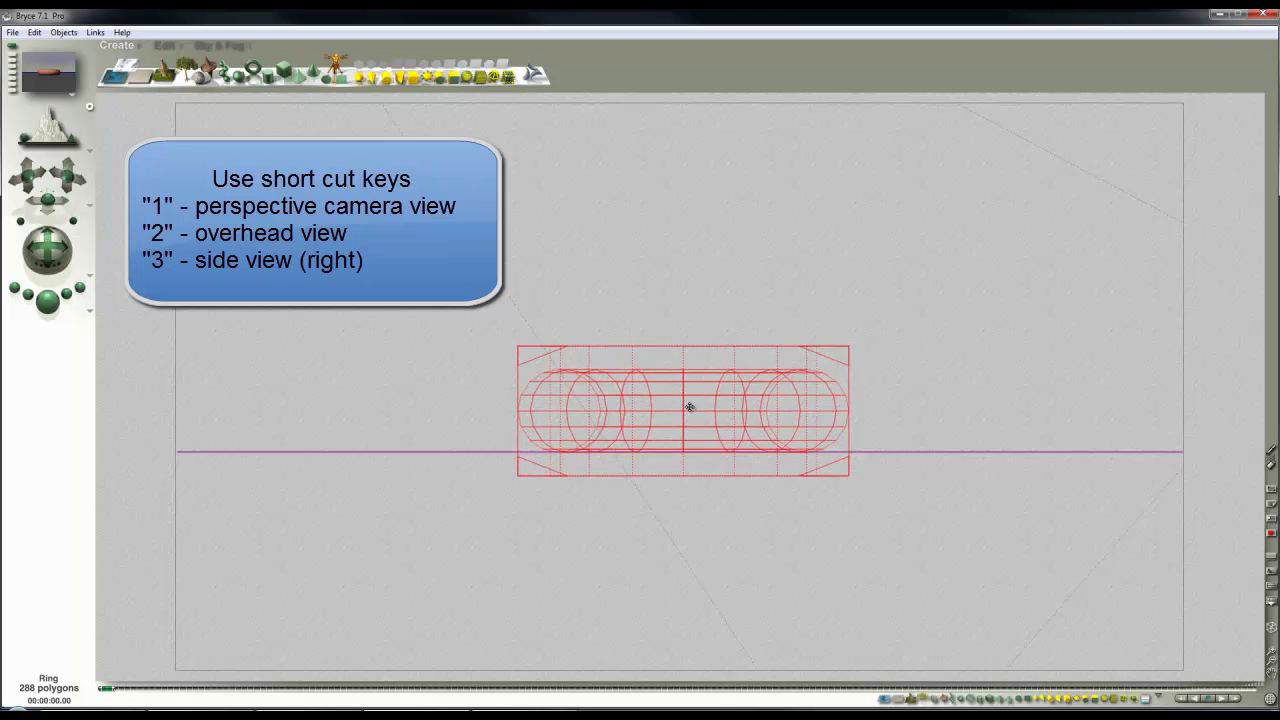
key("1")
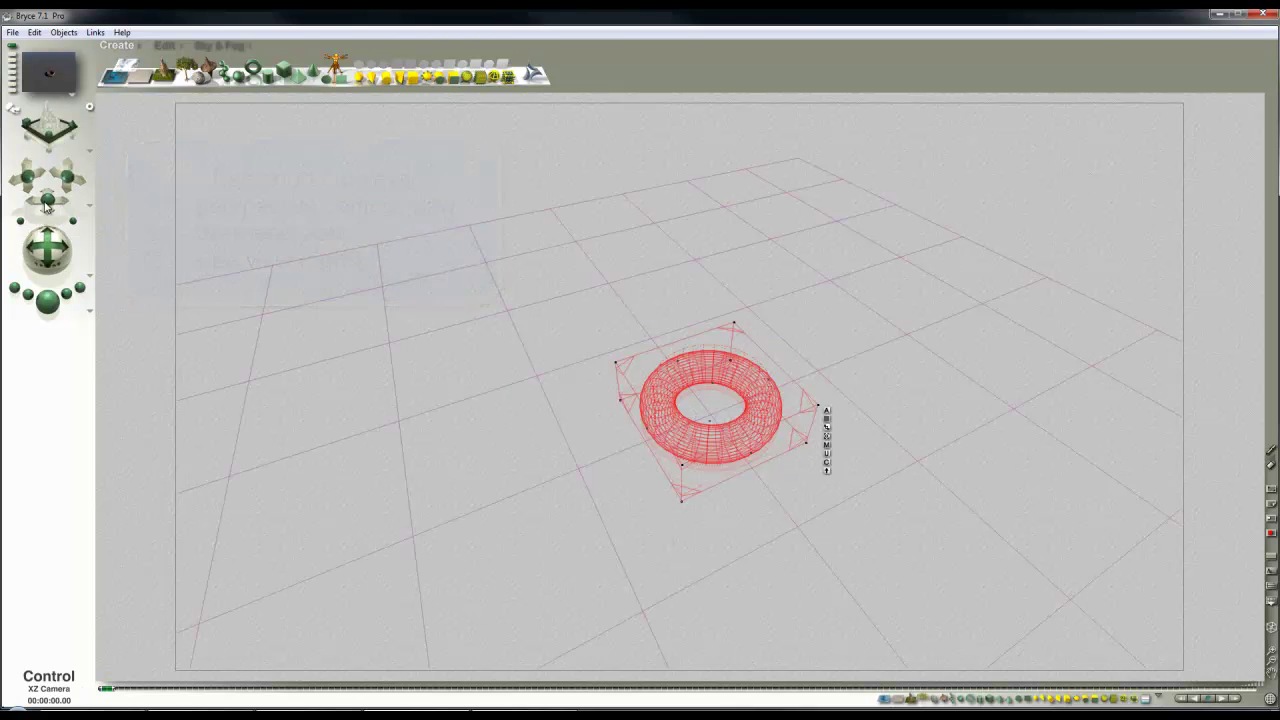
- Reposition the camera so the ring appears larger and right of centre in the frame, and render it
left_click_drag(47, 201, 74, 221)
left_click_drag(67, 177, 70, 230)
left_click(47, 300)
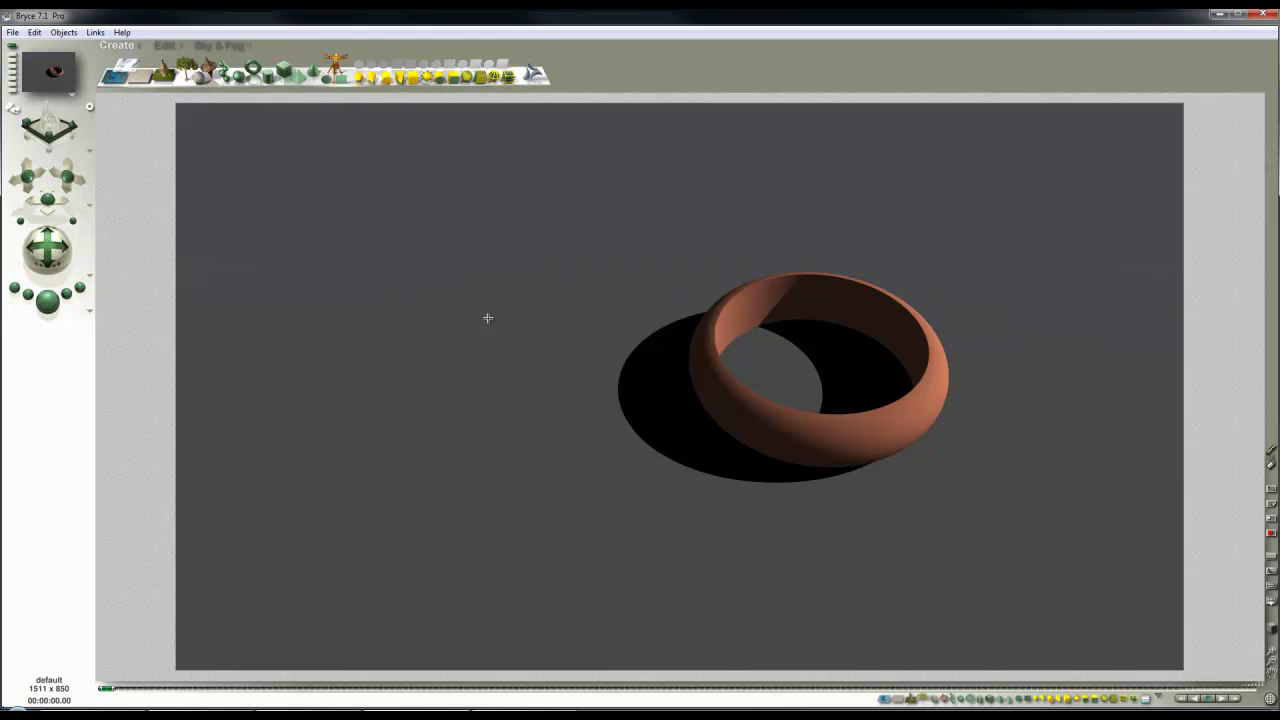
left_click(90, 311)
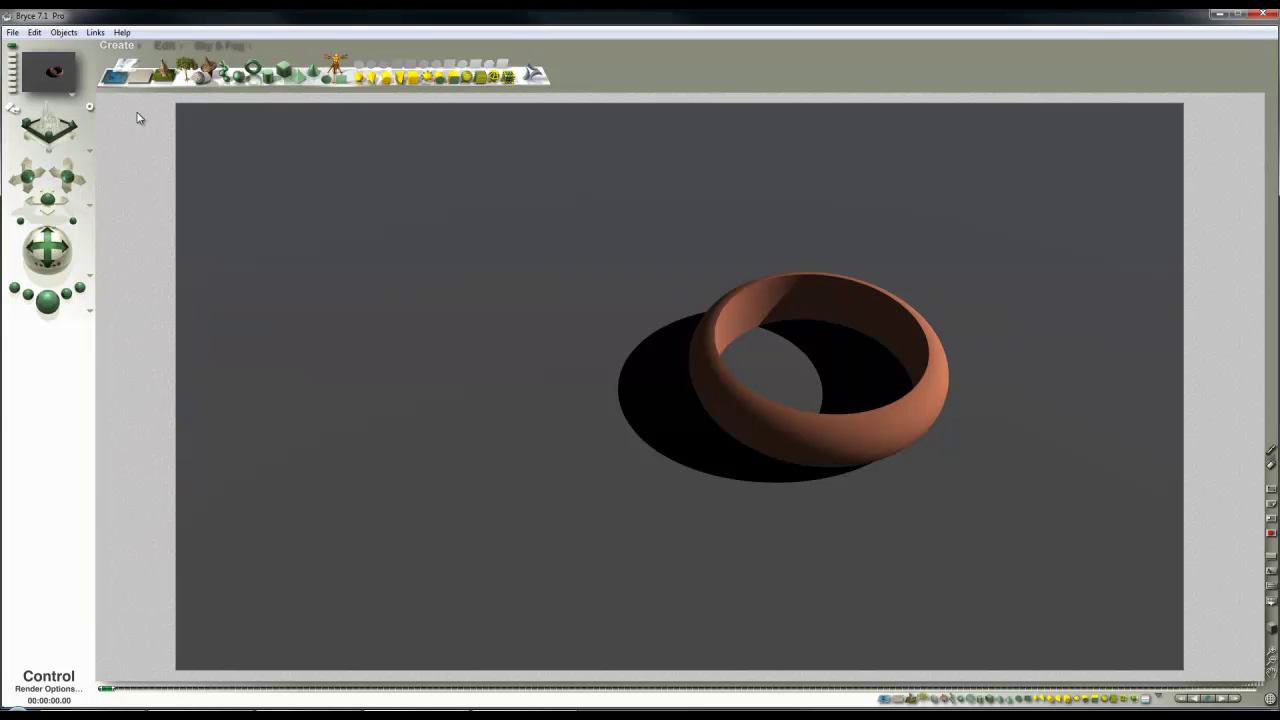
- Turn the atmosphere off and disable the sun light in the Sky Lab
left_click(208, 46)
left_click(127, 90)
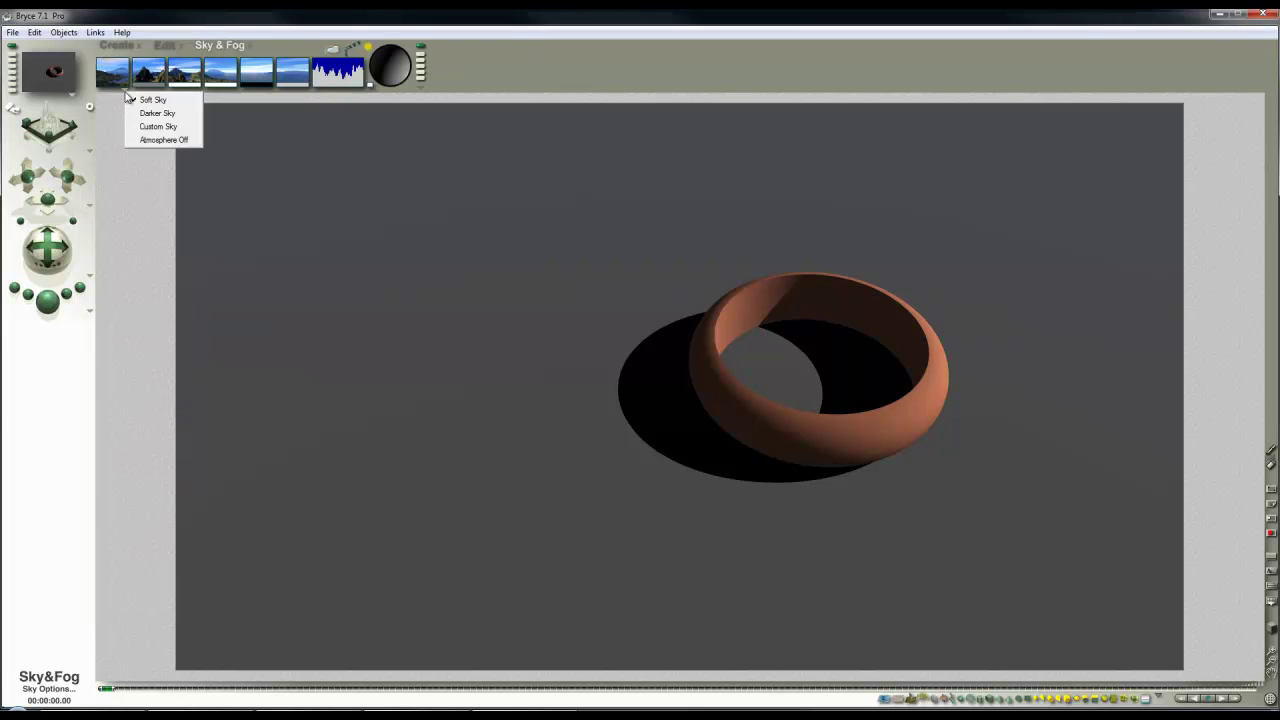
left_click(140, 137)
left_click(122, 80)
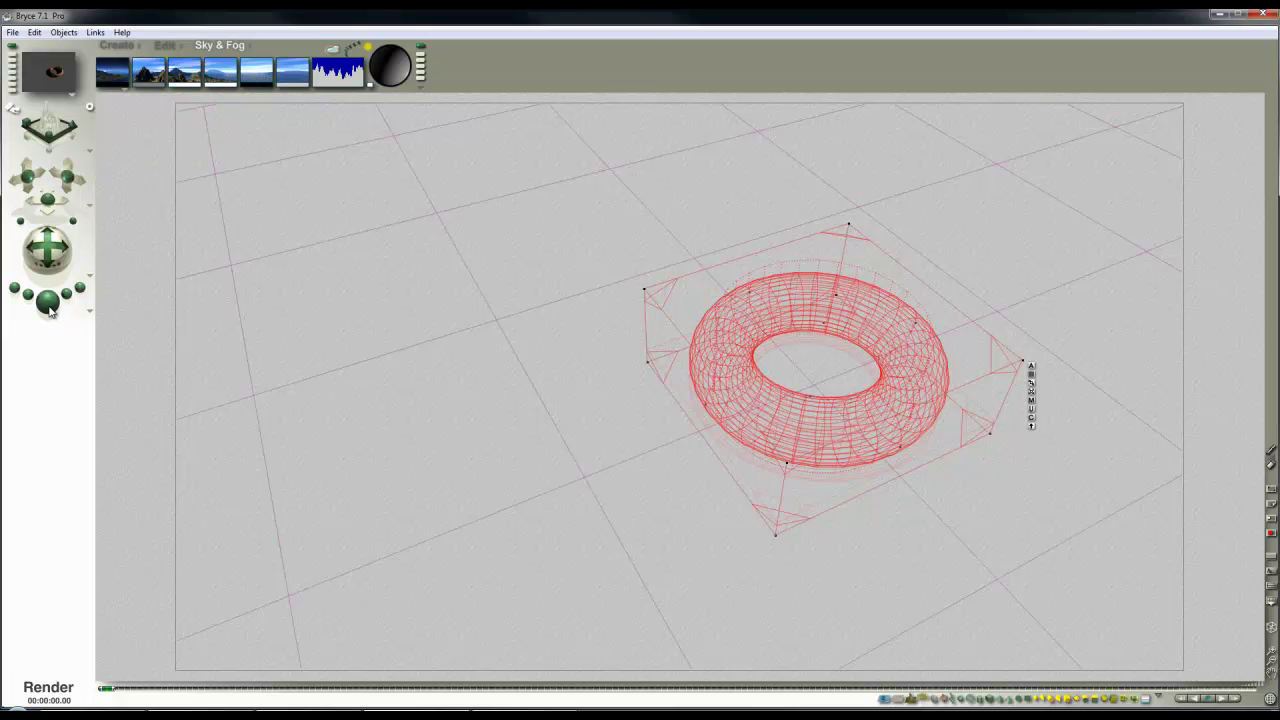
left_click(332, 48)
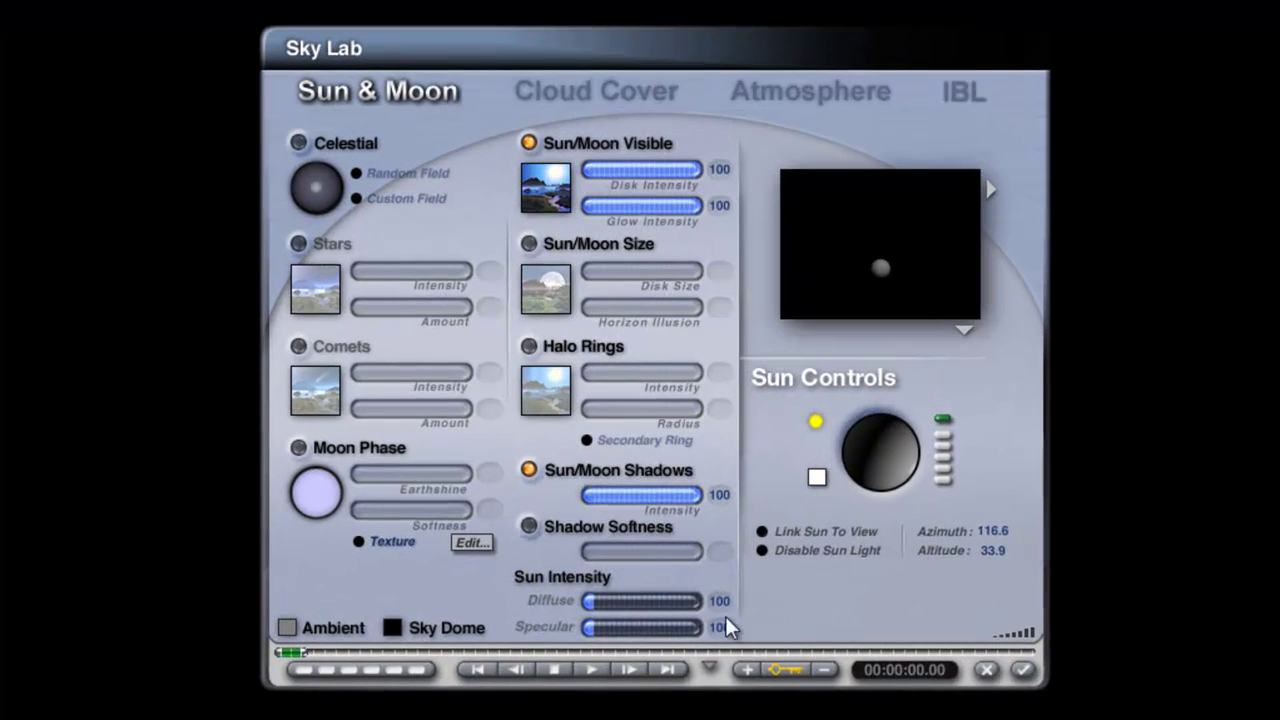
left_click(1022, 670)
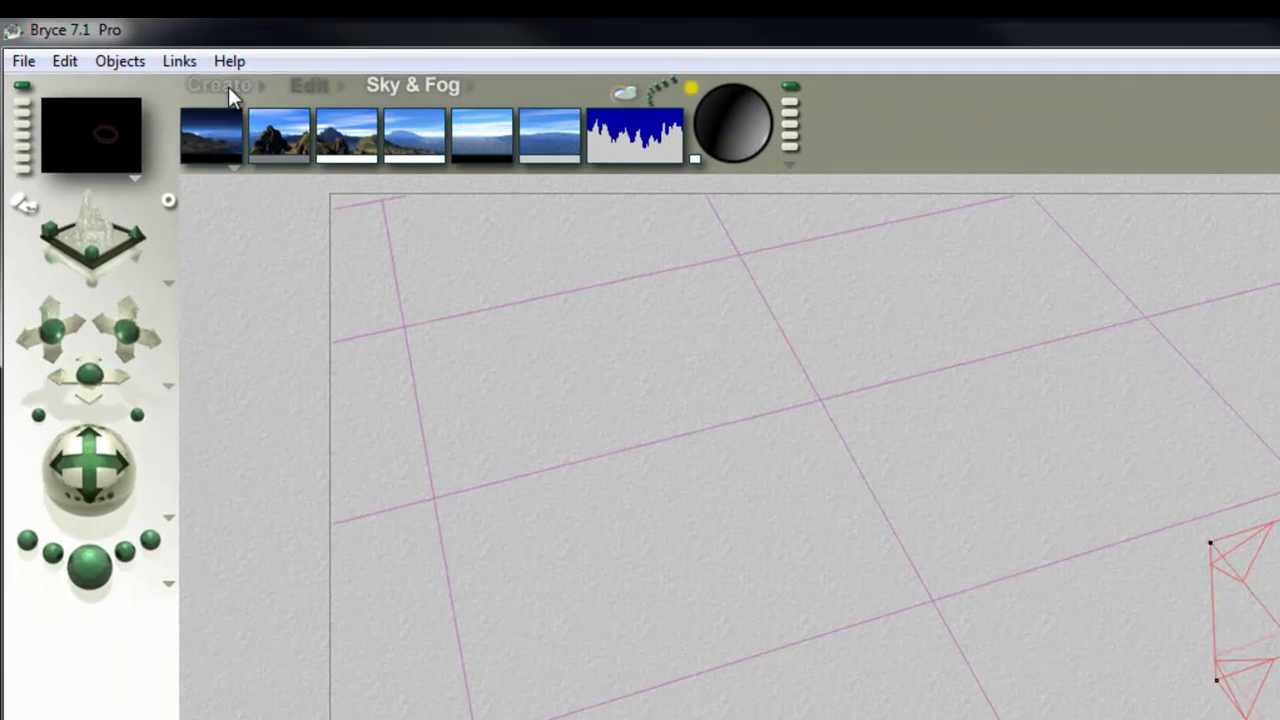
- Add a radial light to the scene and enable True Ambience Optimization for it
left_click(224, 86)
left_click(674, 147)
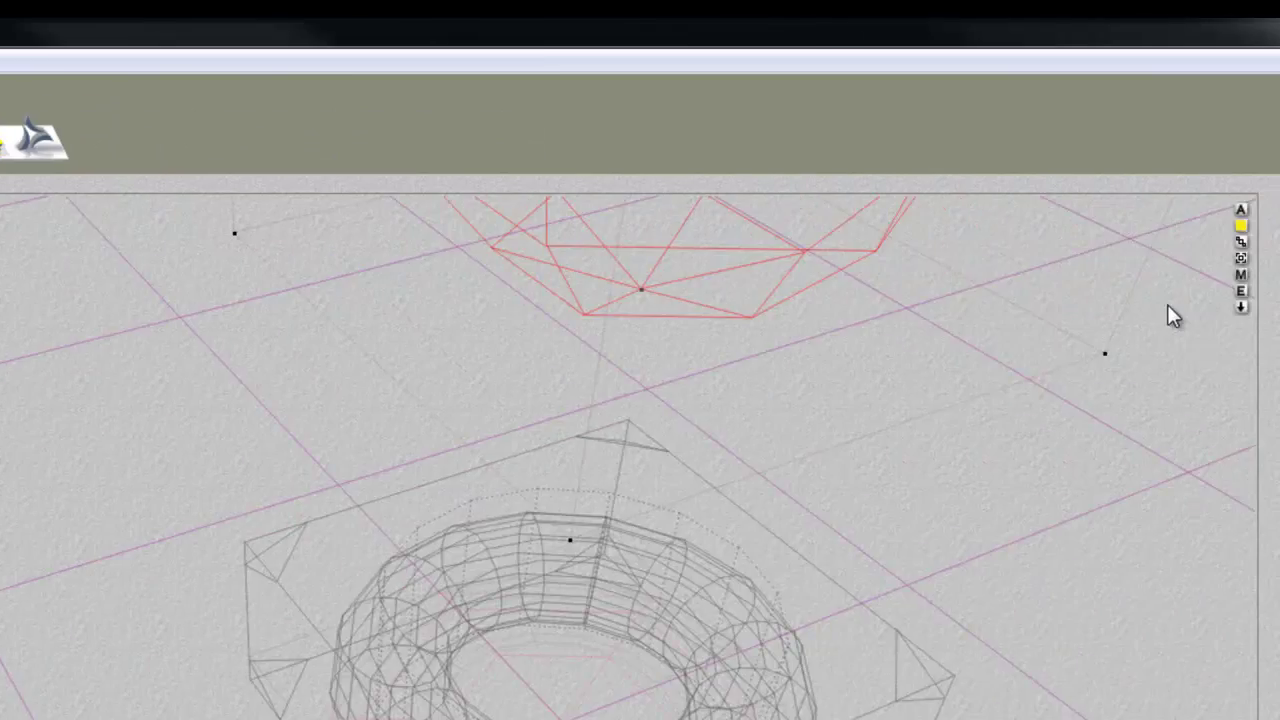
left_click(1080, 294)
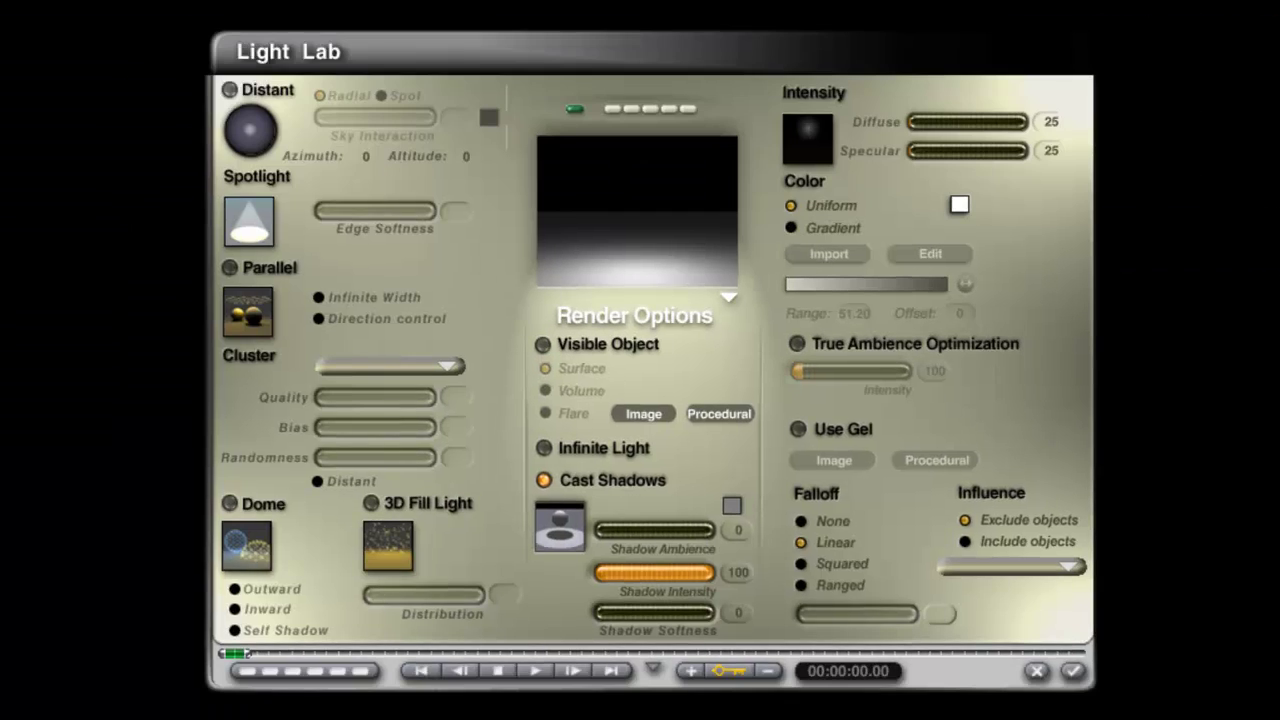
left_click(797, 344)
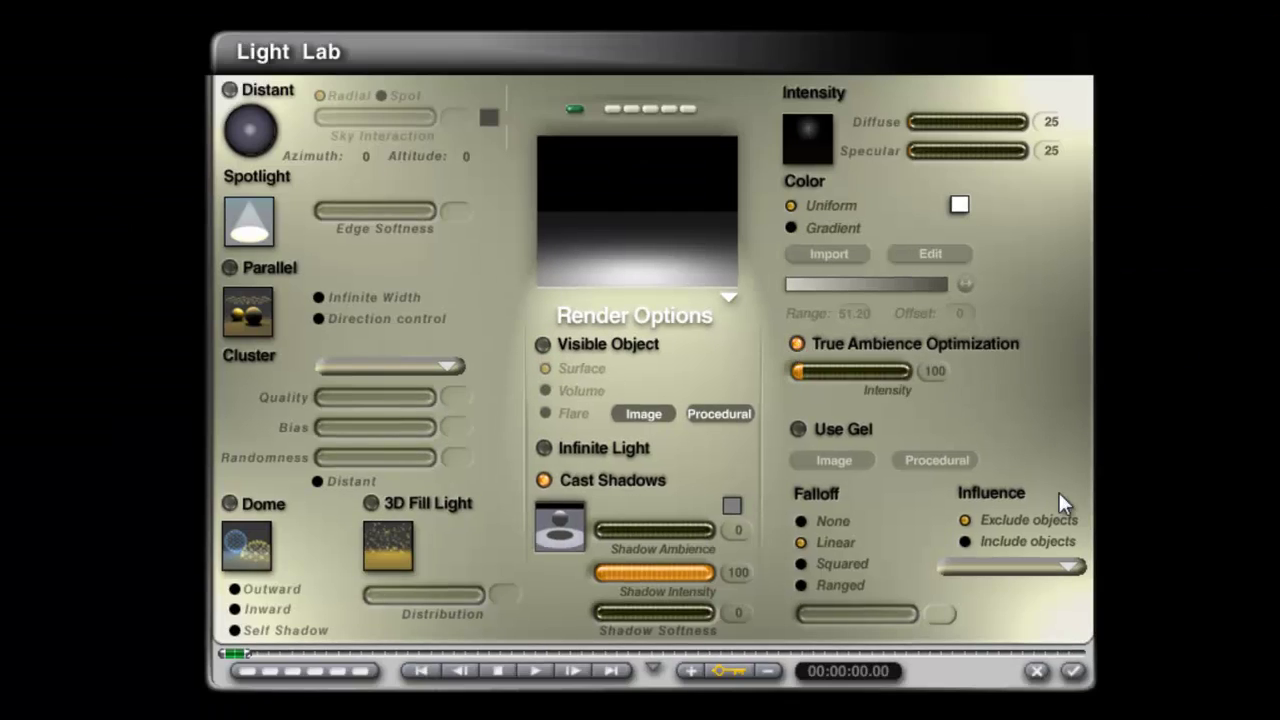
left_click(1073, 672)
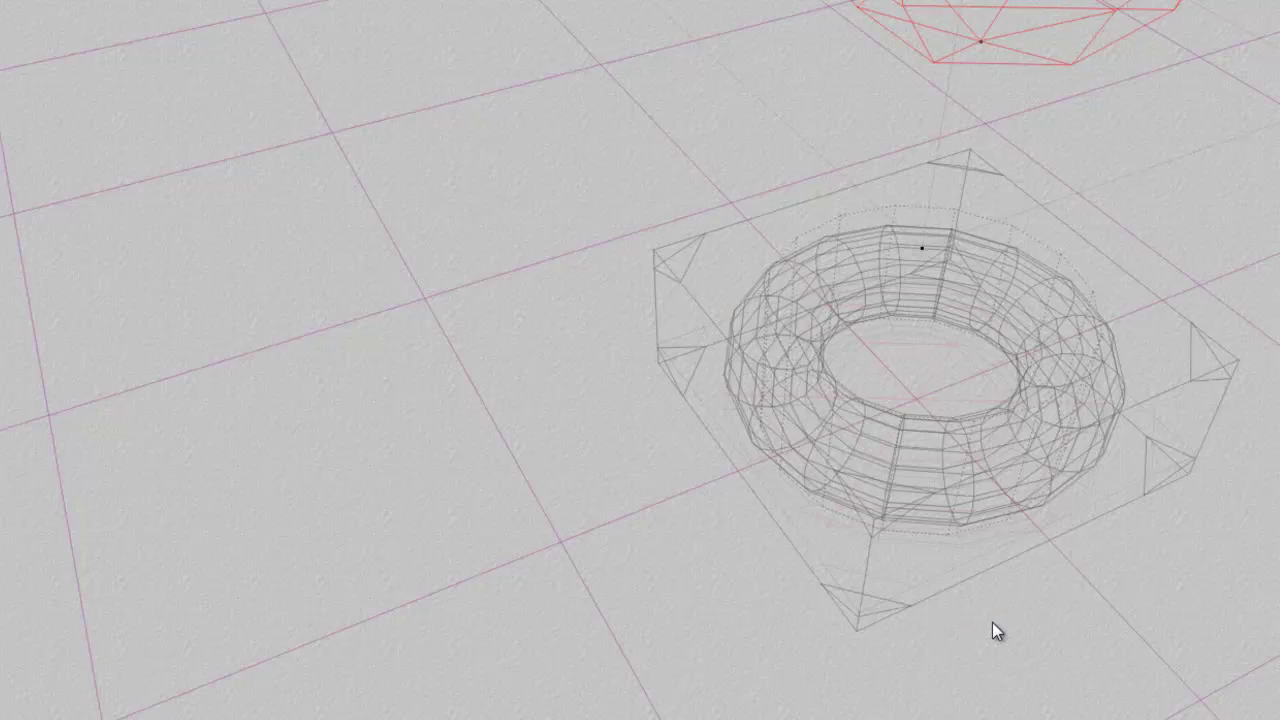
- Move the radial light to the upper left of the ring and render the scene to check the lighting
left_click_drag(886, 129, 430, 362)
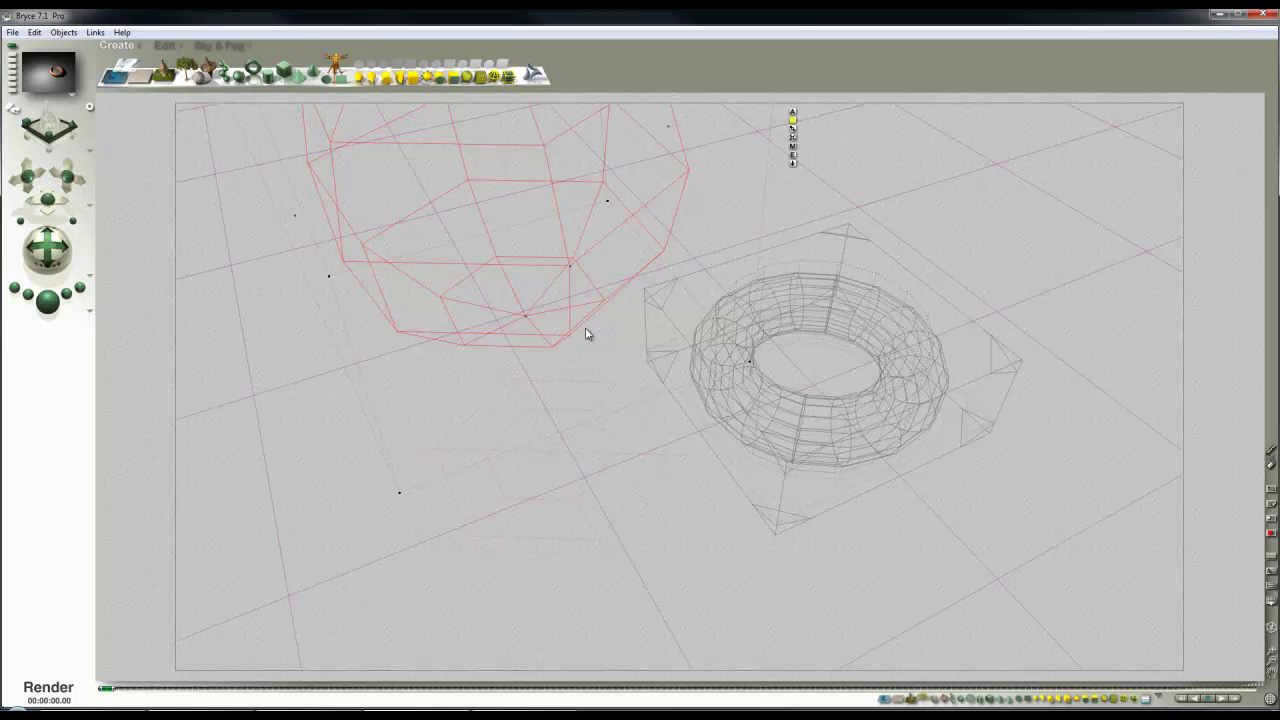
key("ctrl+r")
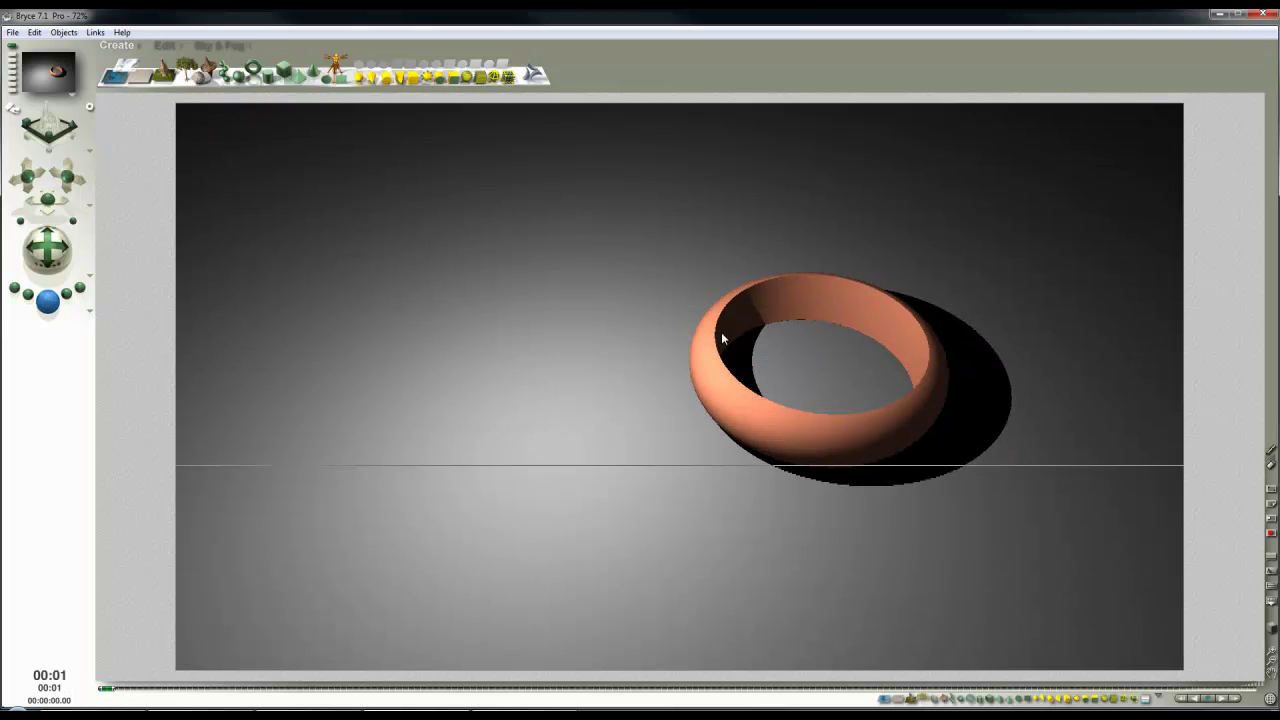
left_click(786, 362)
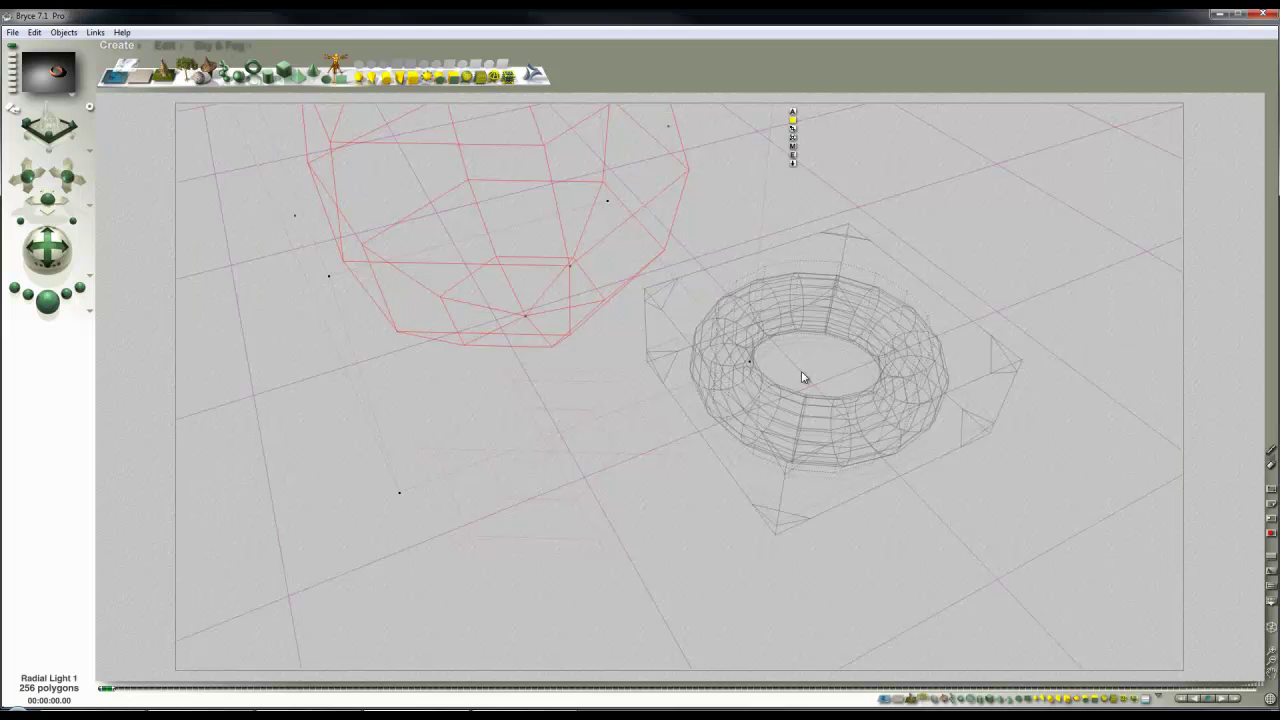
- Set the ring's material to diffusion 100, ambience 0 and reflection 100
right_click(910, 320)
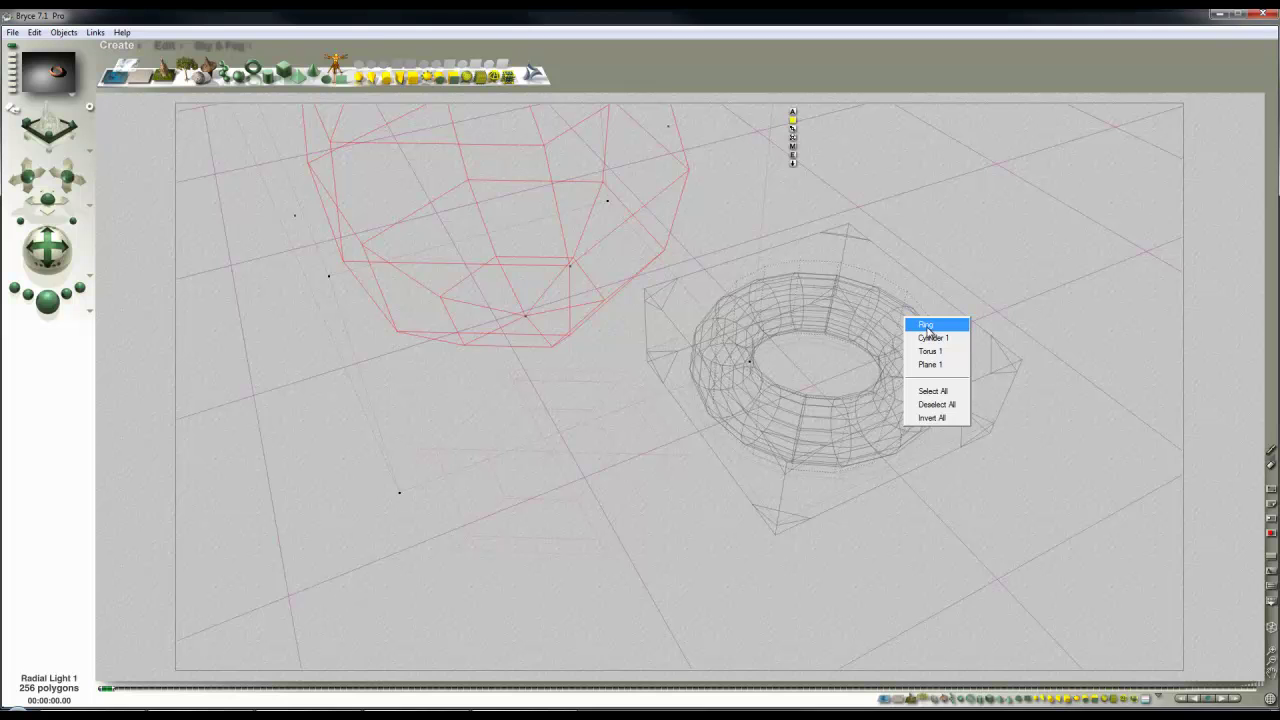
left_click(927, 326)
left_click(1020, 411)
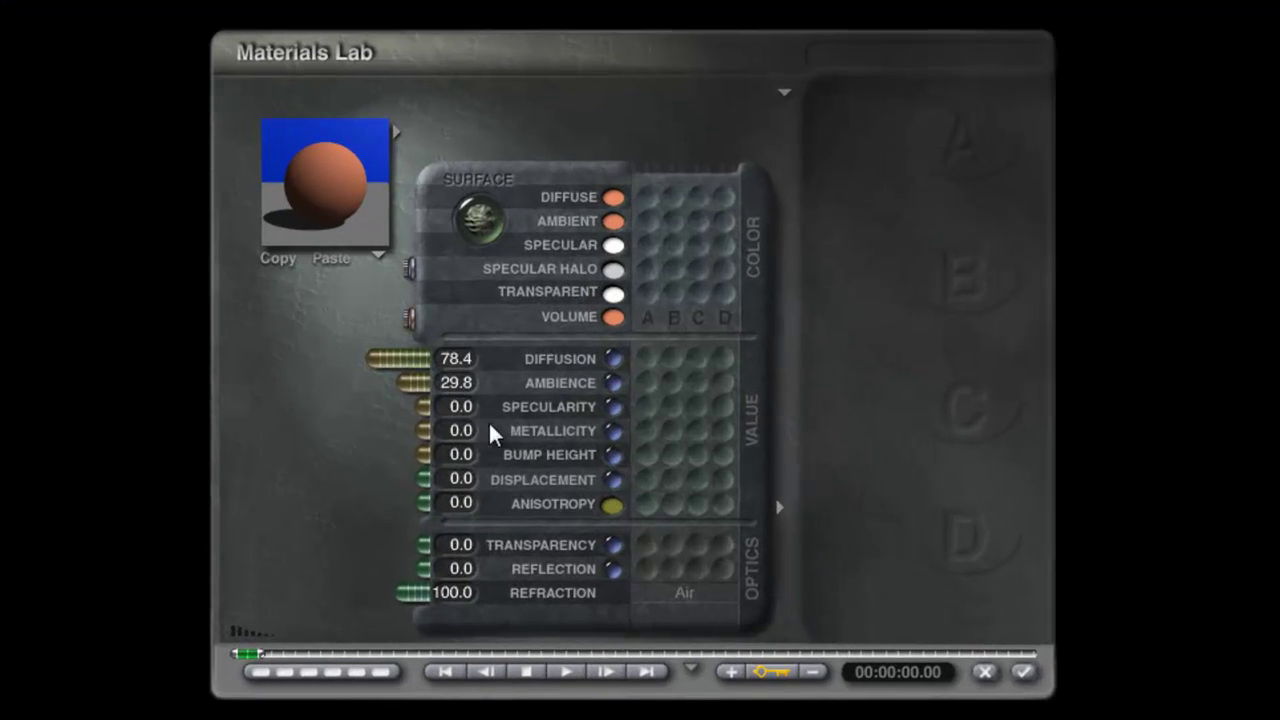
left_click_drag(402, 386, 486, 388)
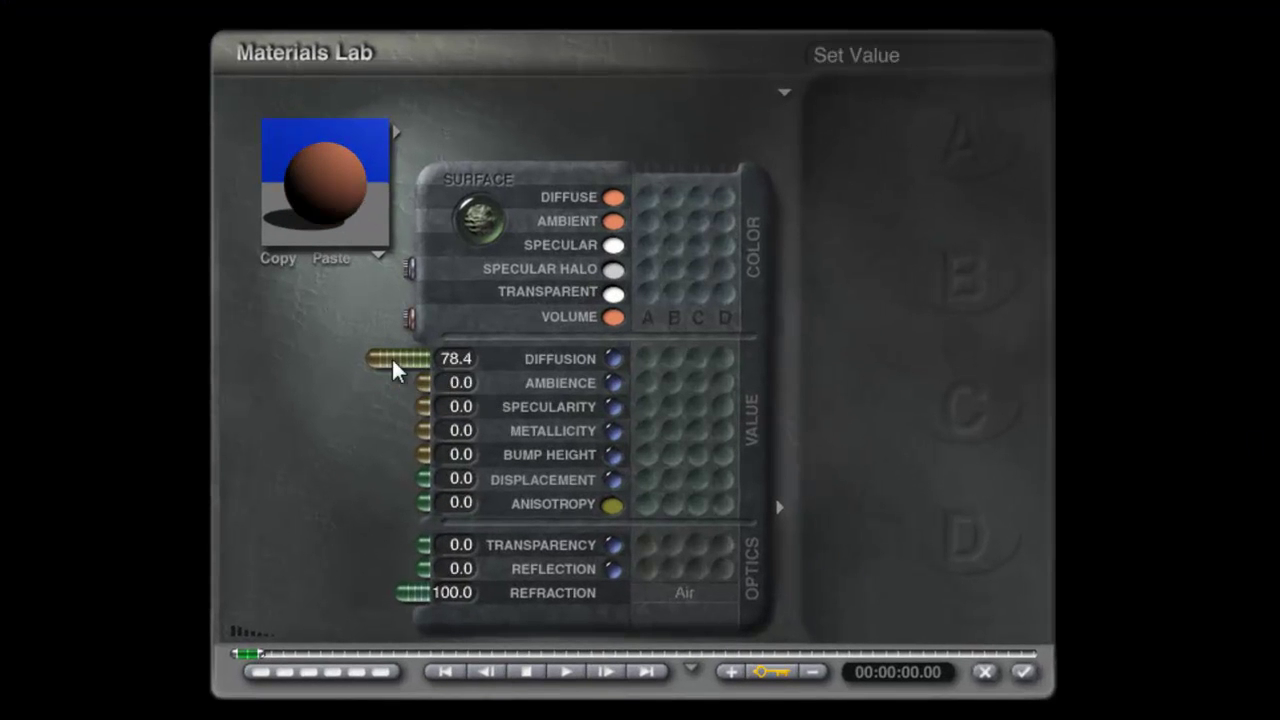
left_click_drag(392, 360, 290, 381)
left_click_drag(424, 383, 509, 389)
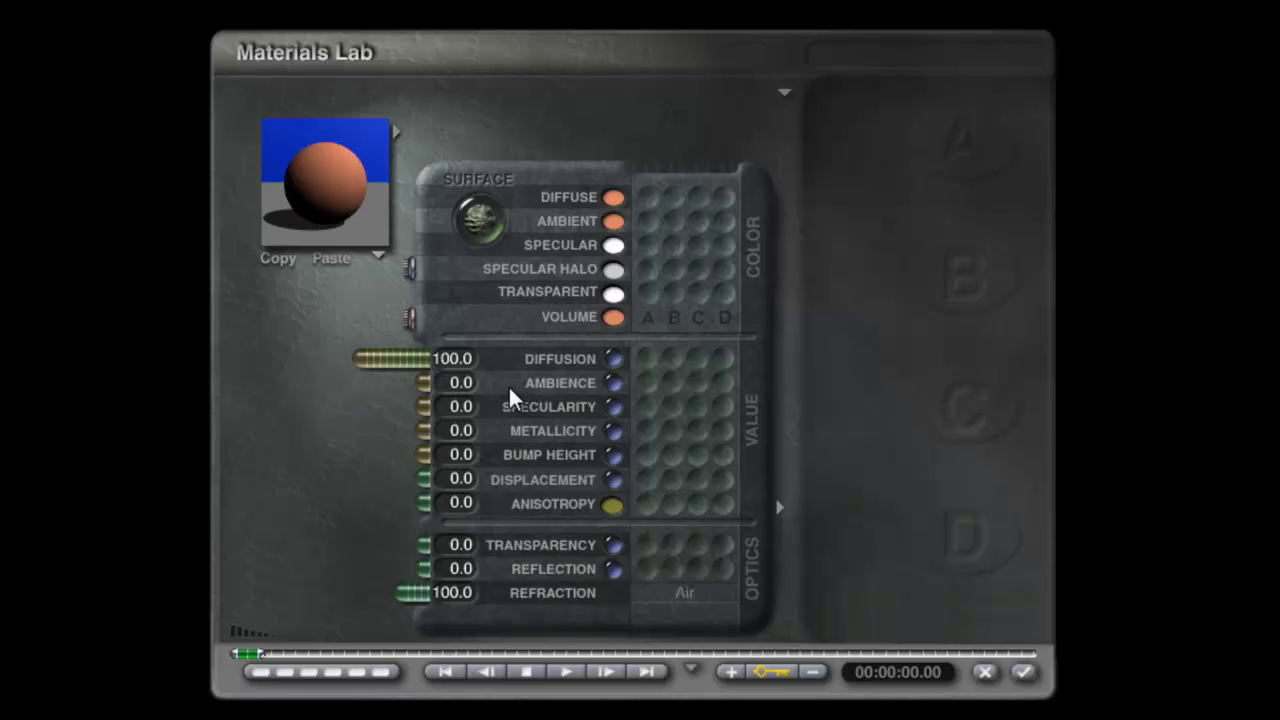
left_click_drag(424, 568, 249, 580)
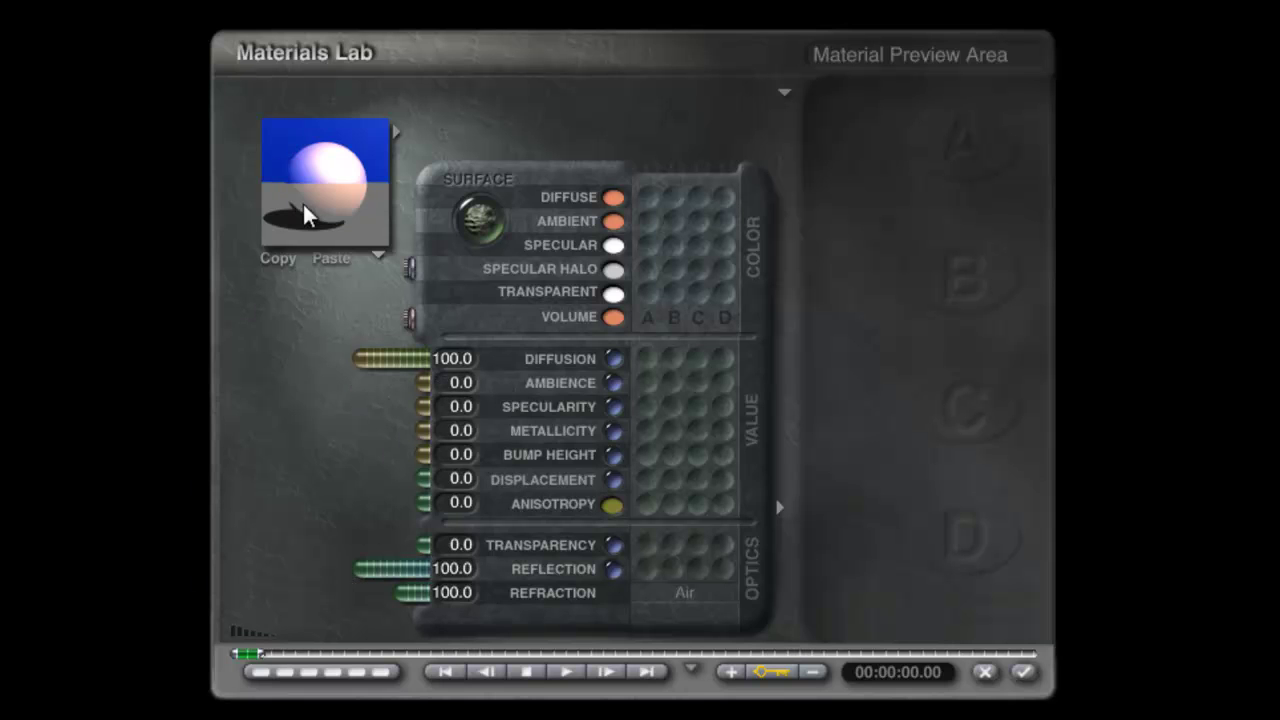
left_click_drag(306, 211, 322, 211)
left_click(1022, 673)
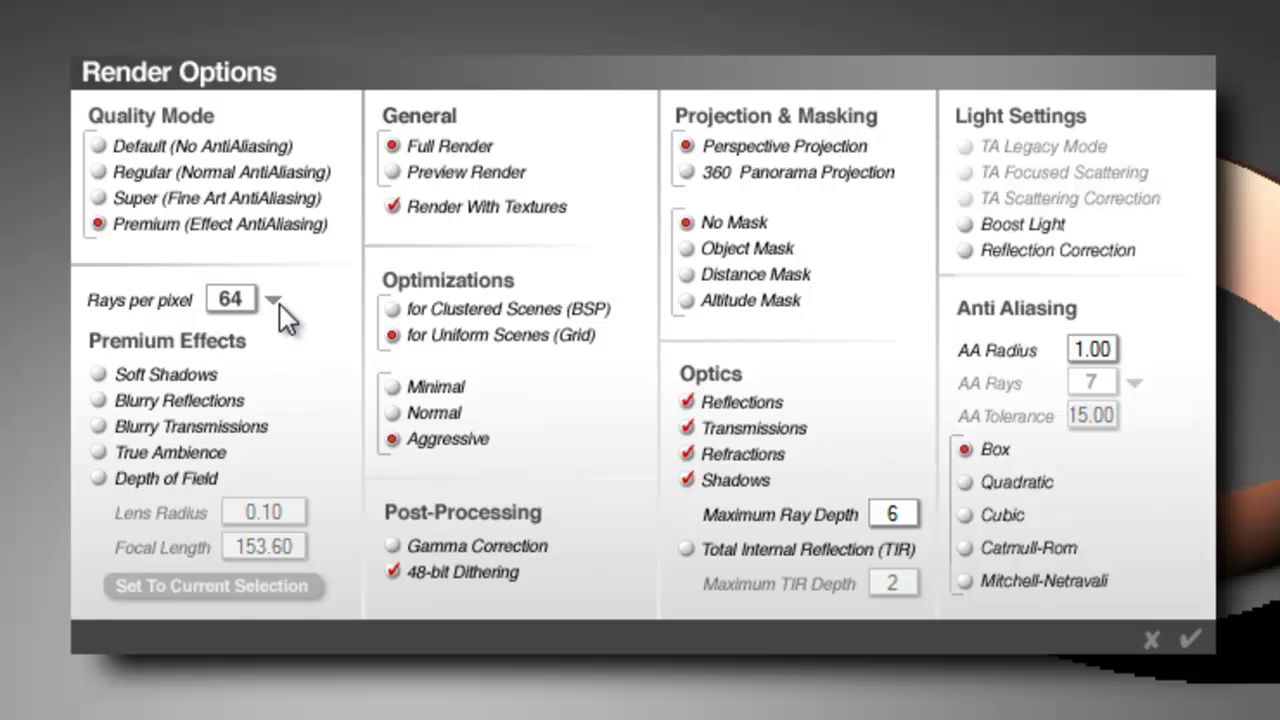
- Render the scene with 4 rays per pixel, True Ambience, TA Scattering Correction, Boost Light and a maximum ray depth of 4
left_click(278, 302)
left_click(323, 323)
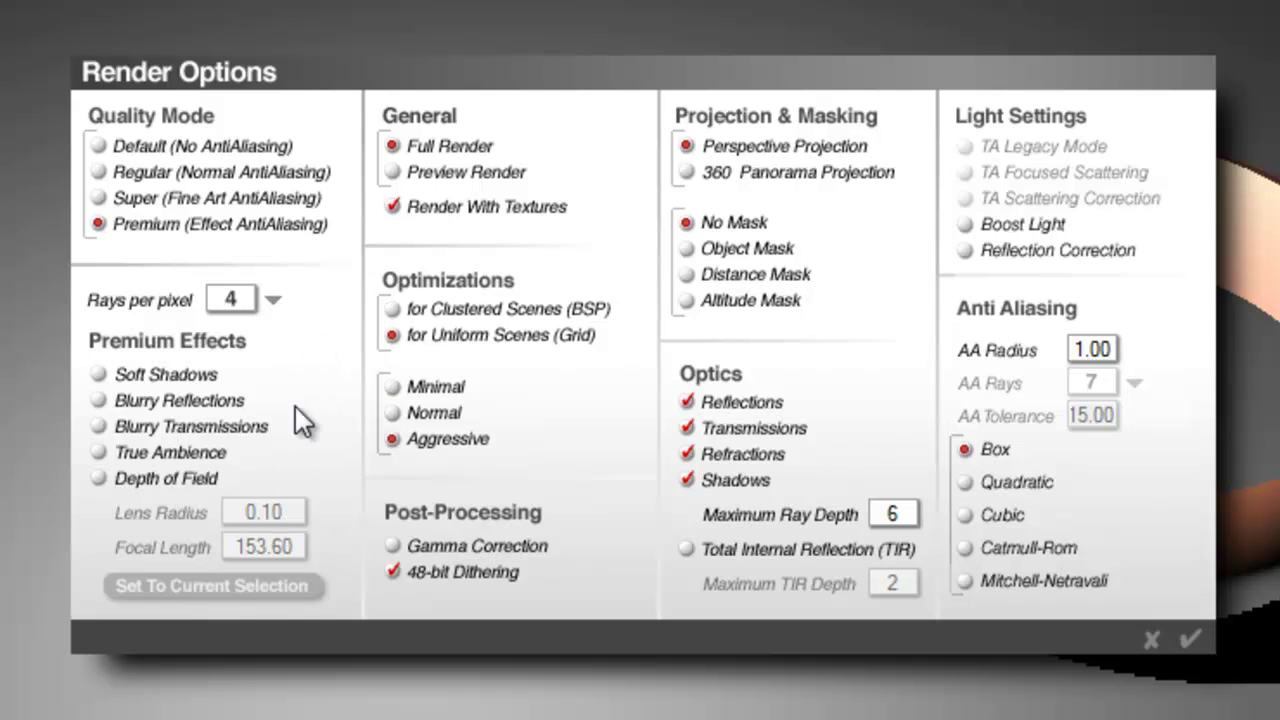
left_click(102, 452)
left_click(978, 198)
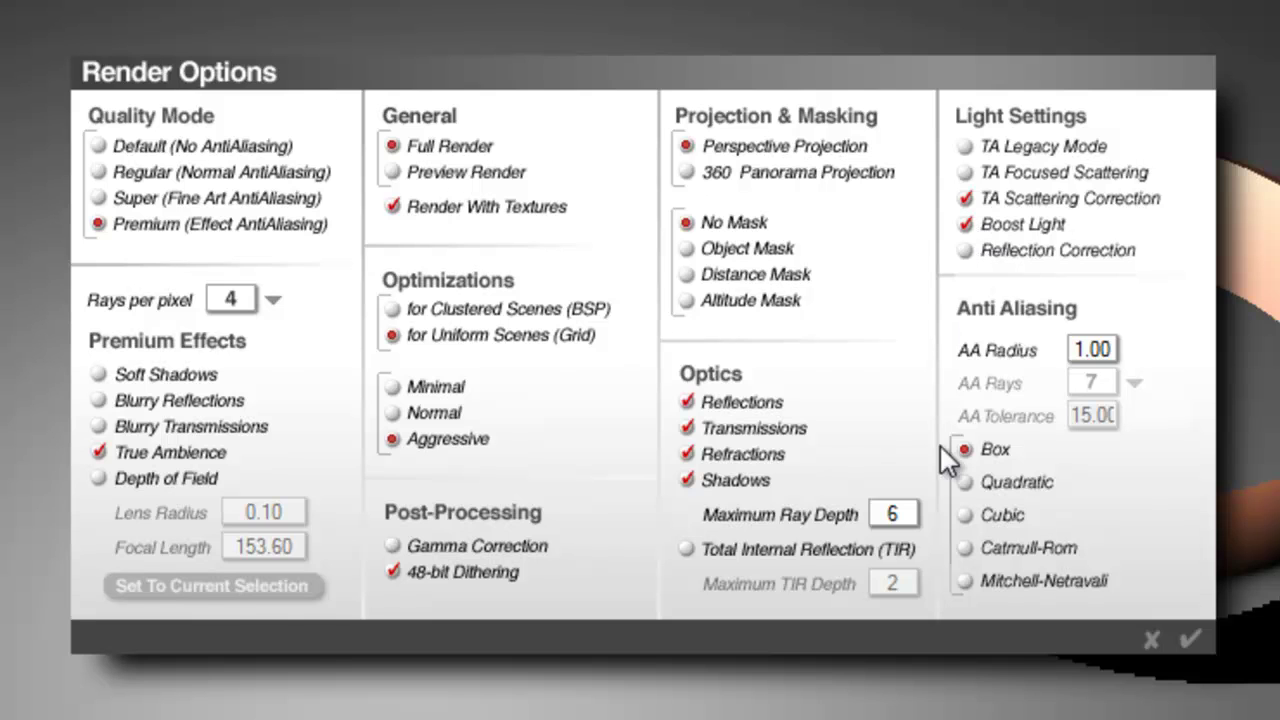
type("4")
key("Return")
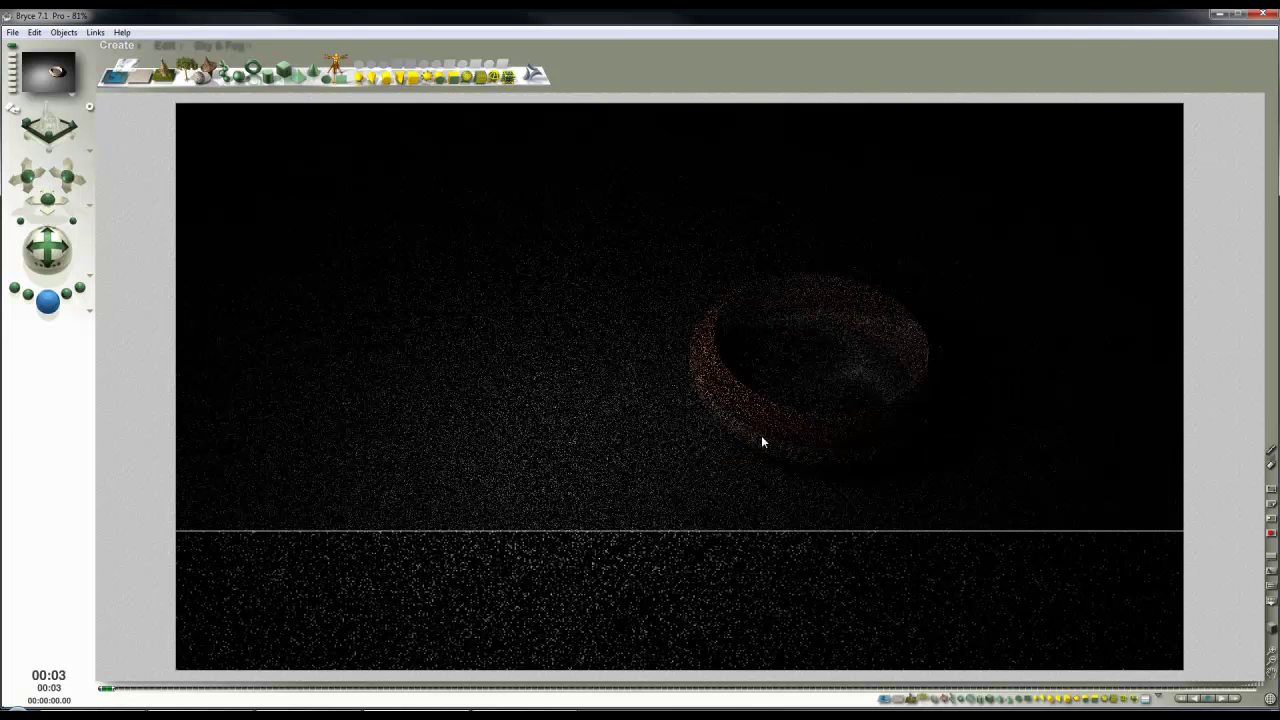
- Set the radial light's material transparency to 0
left_click(665, 333)
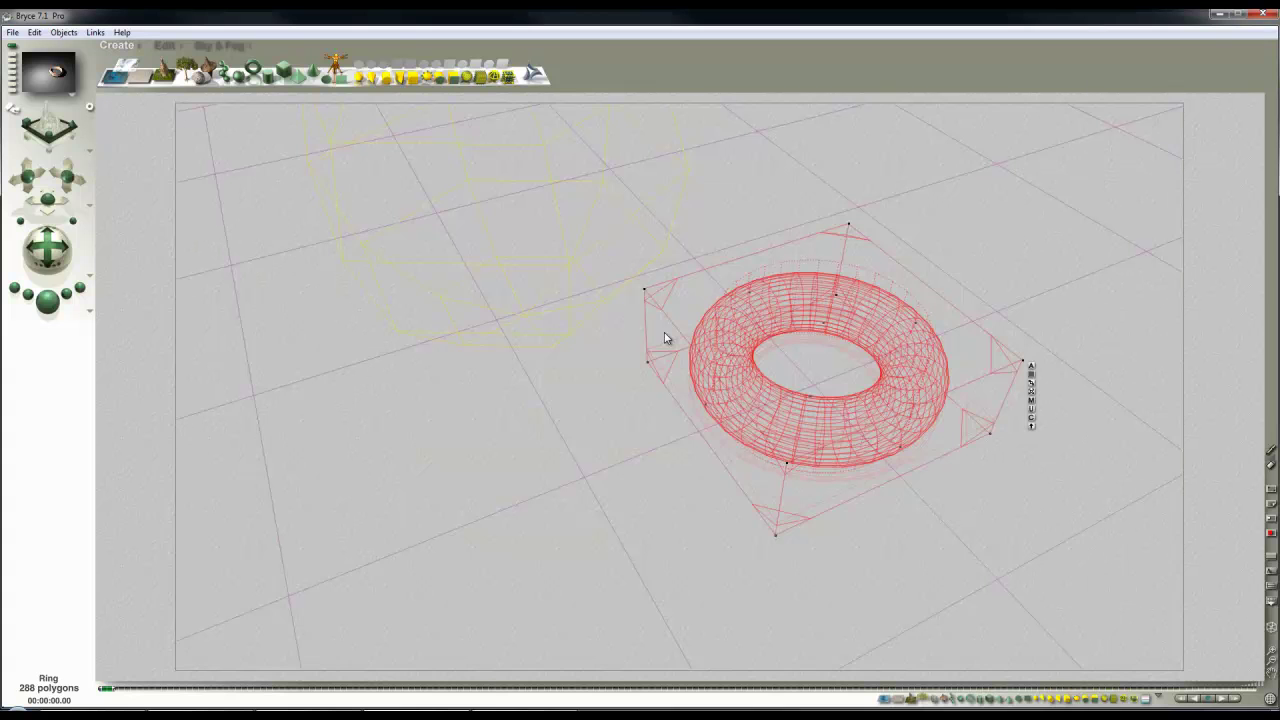
left_click(557, 185, "ctrl")
left_click(571, 192)
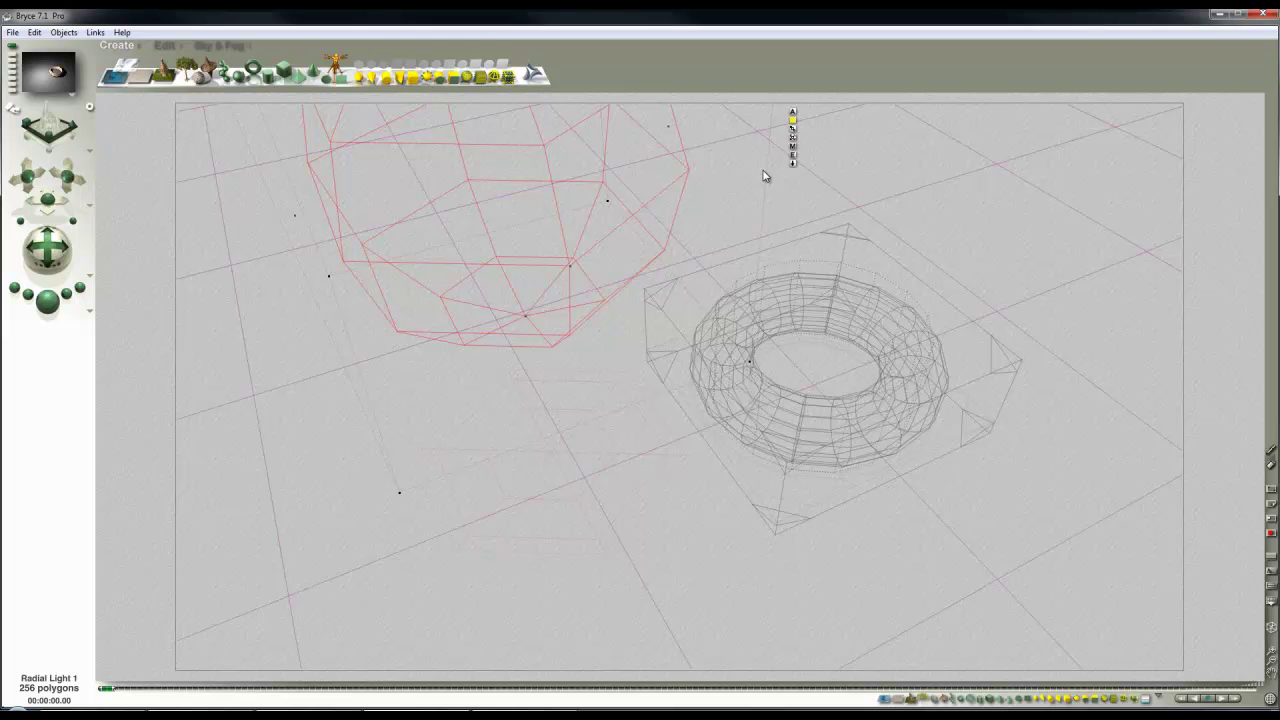
left_click(792, 146)
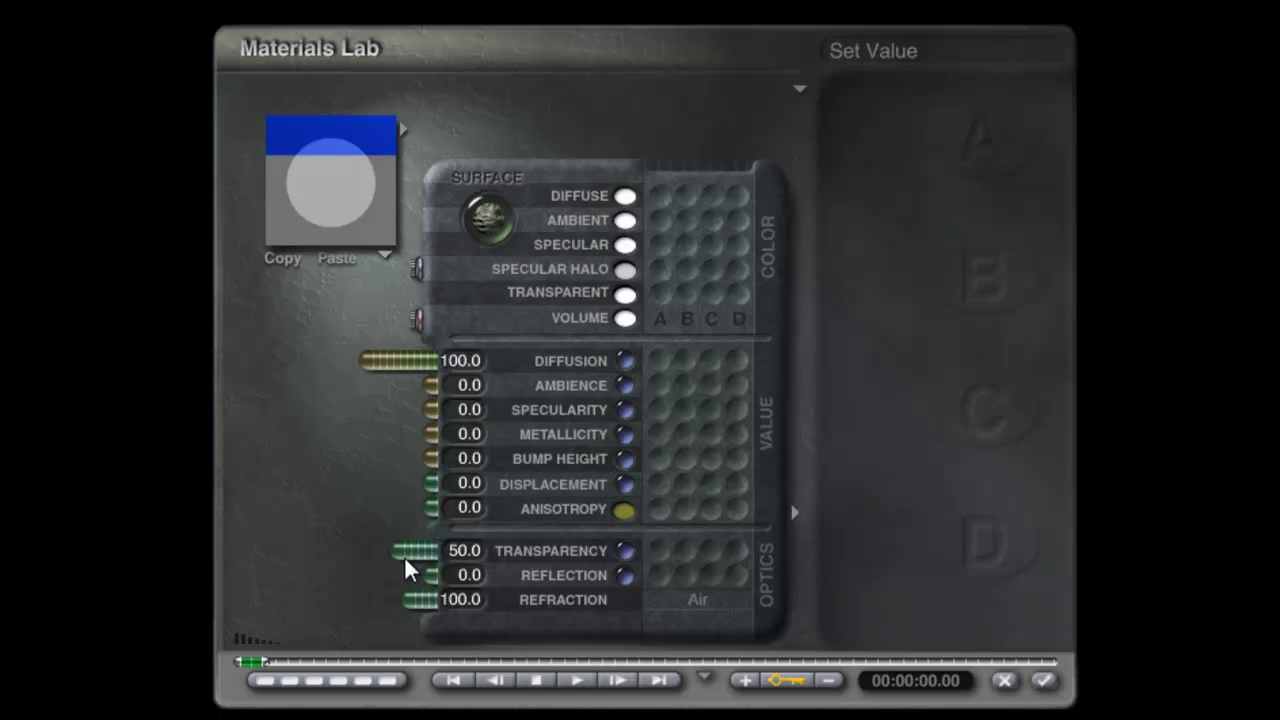
left_click(799, 89)
left_click(698, 90)
left_click_drag(421, 554, 566, 556)
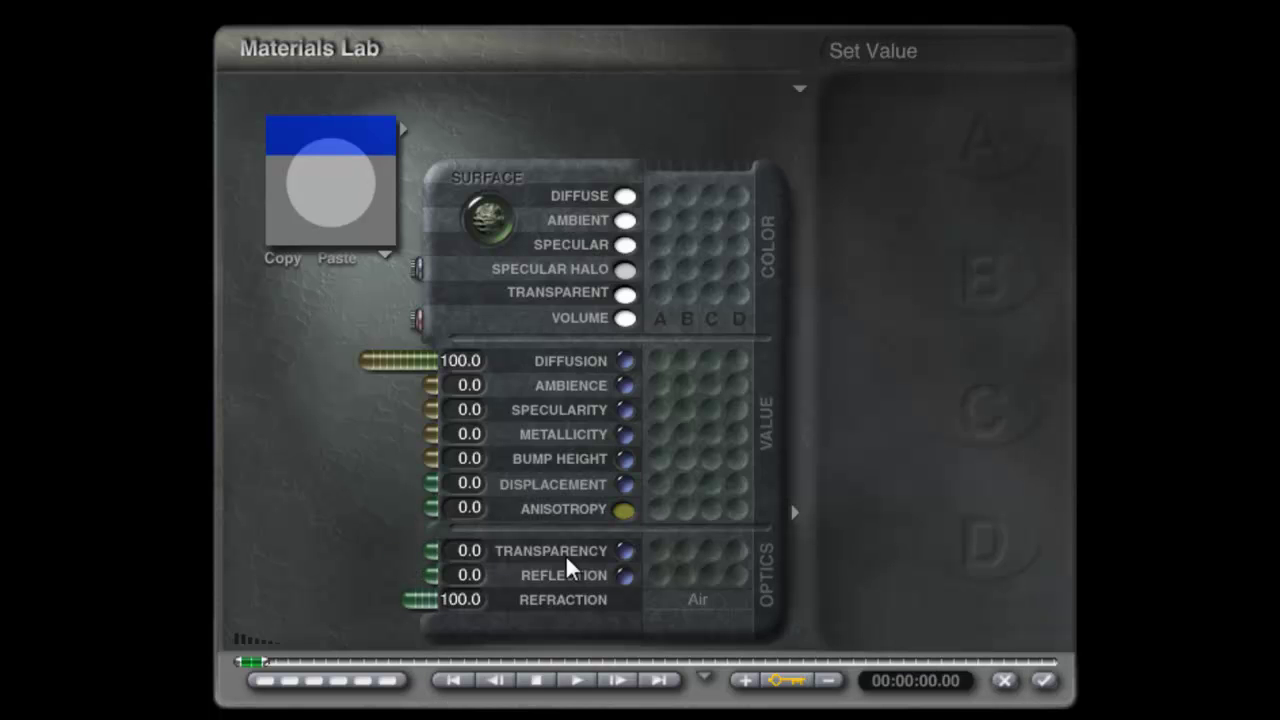
left_click(1043, 680)
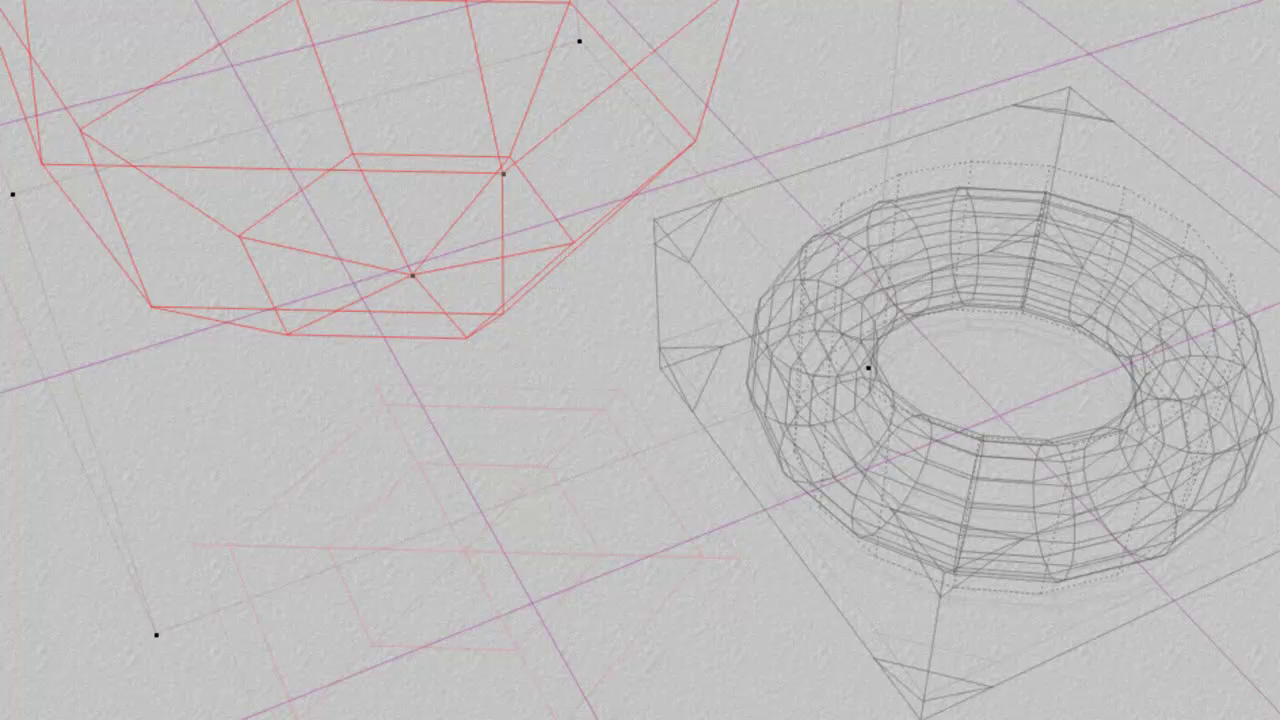
- Switch the radial light's material to Normal shading, set its transparency and reflection to 100, and raise its specularity
key("ctrl+m")
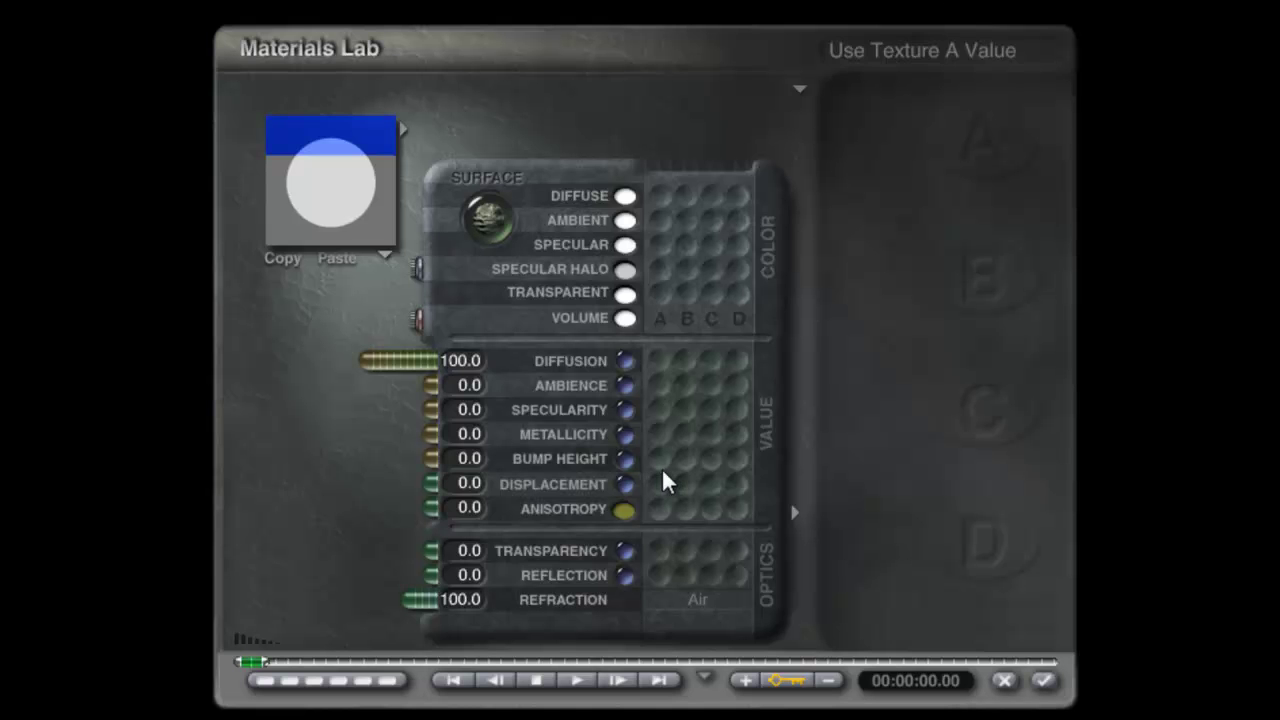
left_click(799, 92)
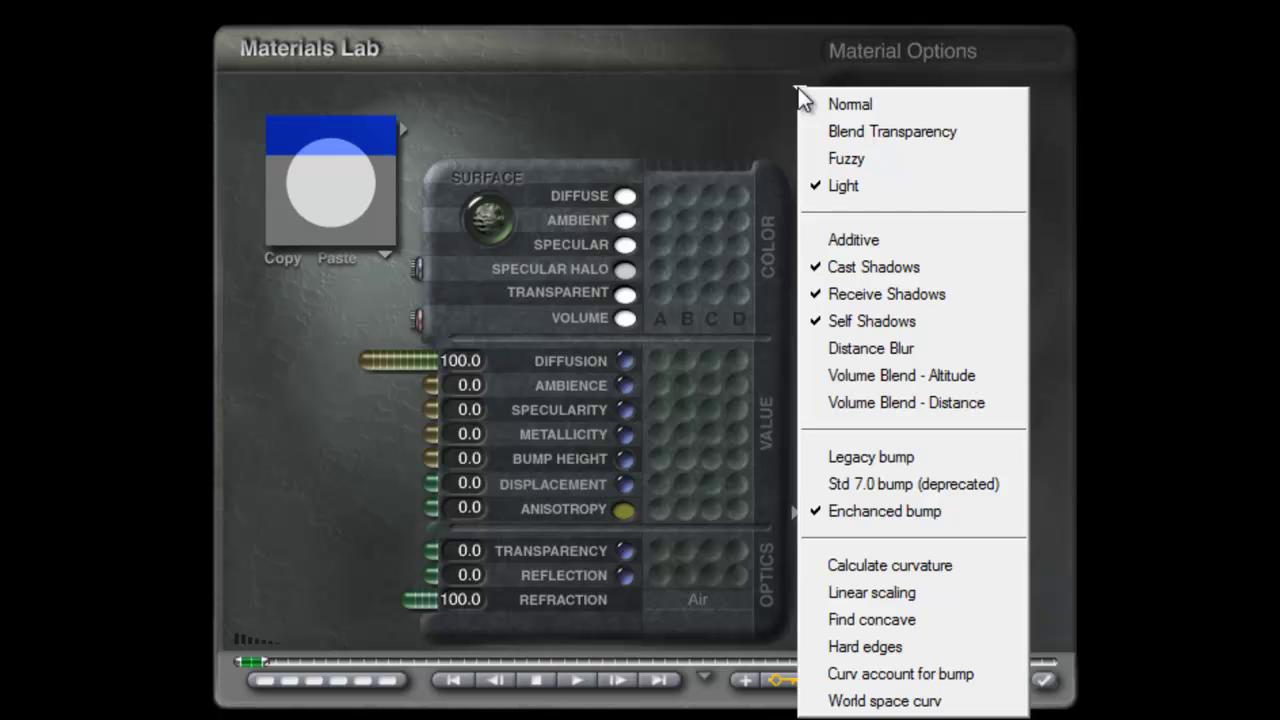
left_click(826, 104)
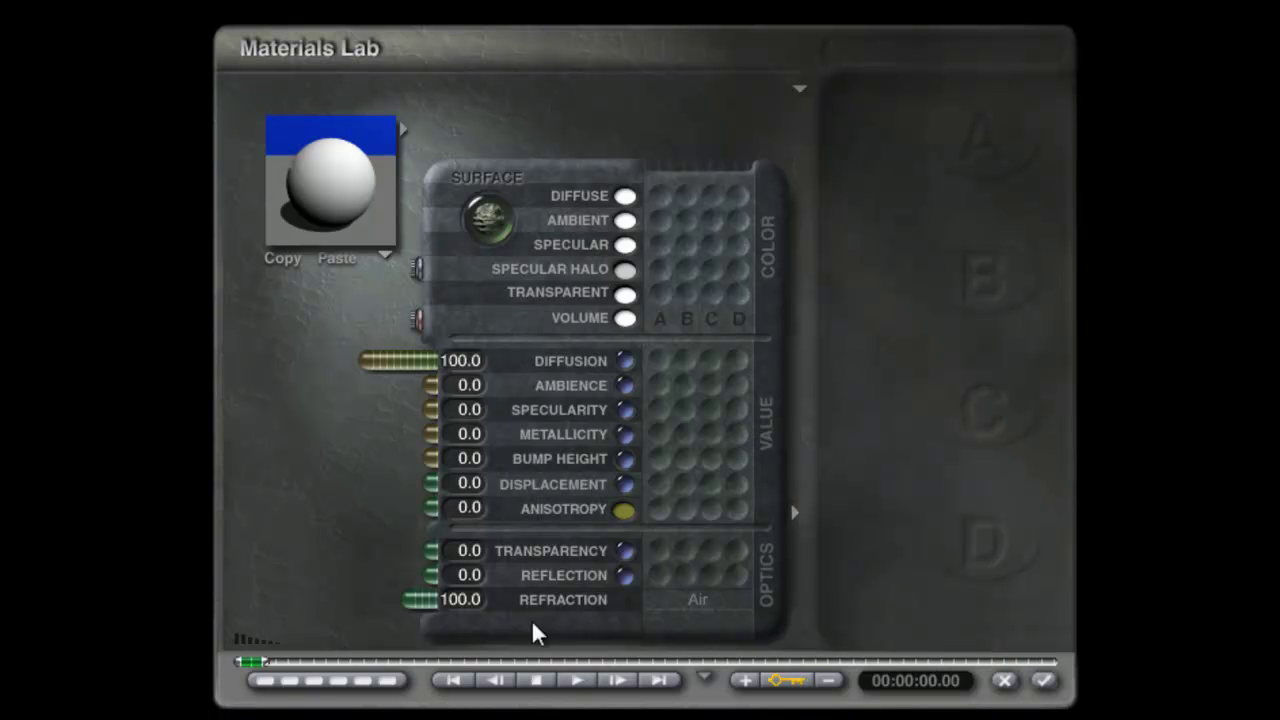
left_click_drag(415, 554, 32, 562)
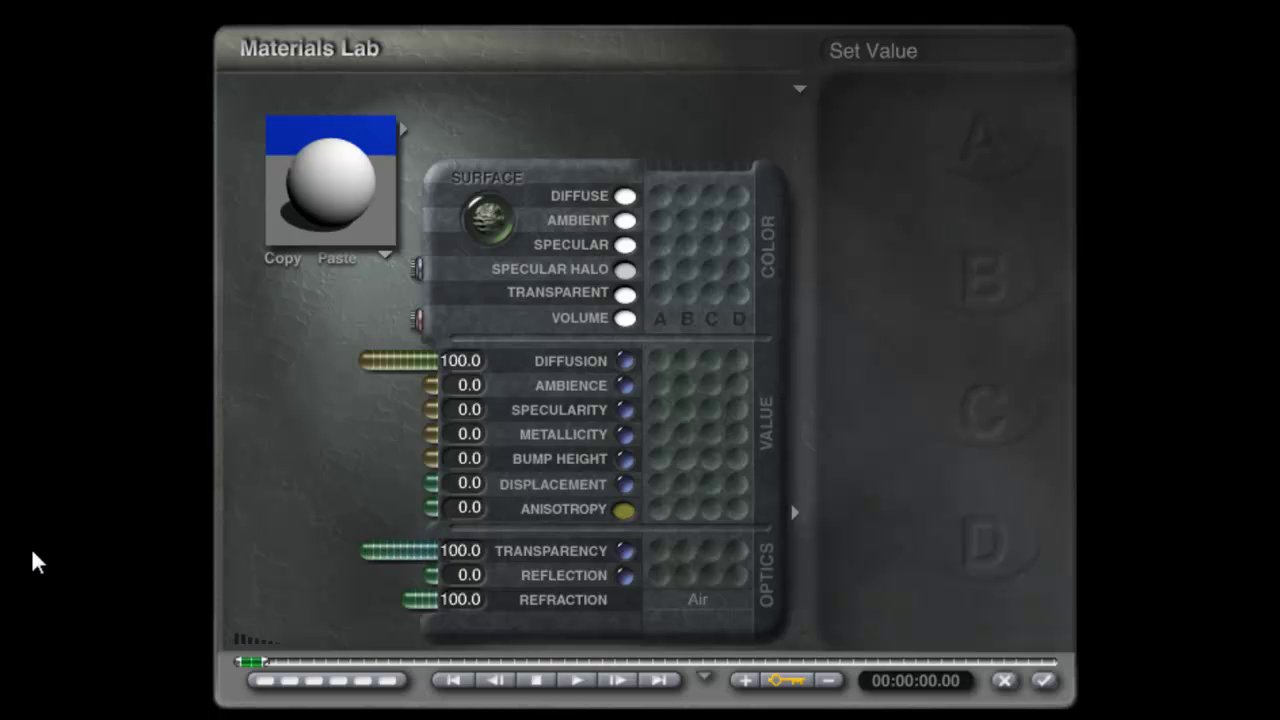
left_click_drag(430, 577, 40, 586)
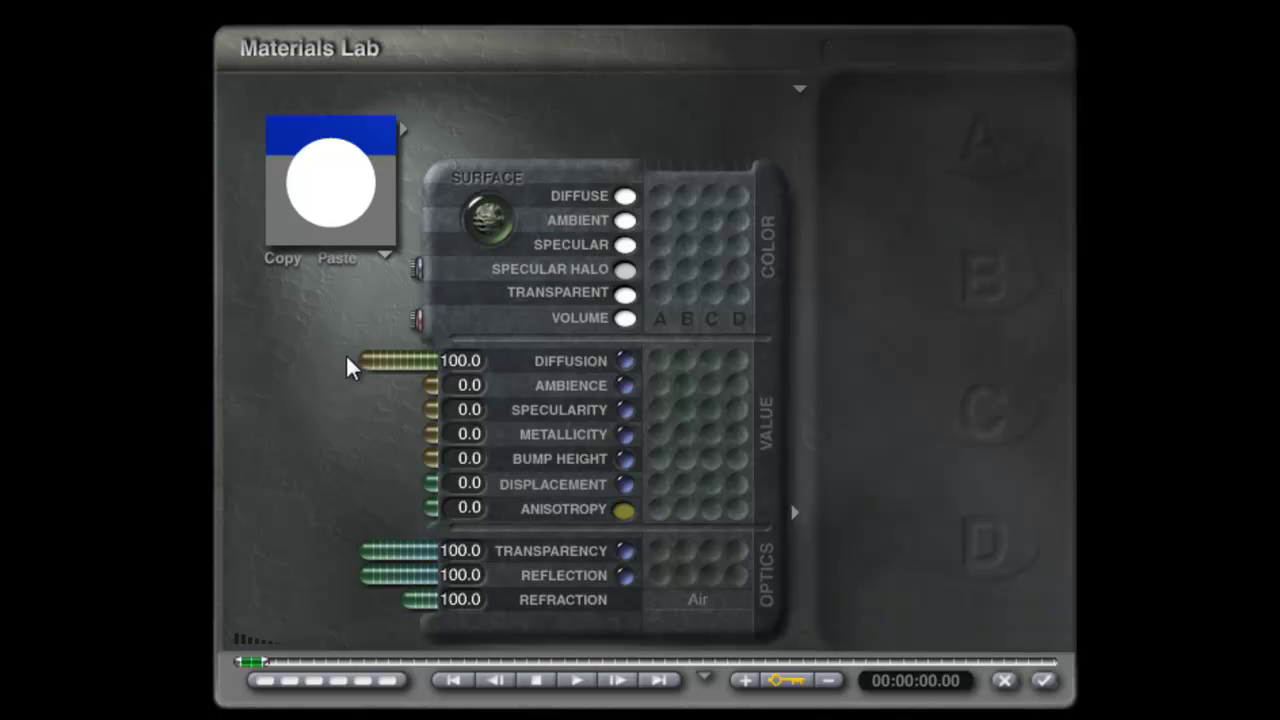
left_click_drag(411, 403, 280, 428)
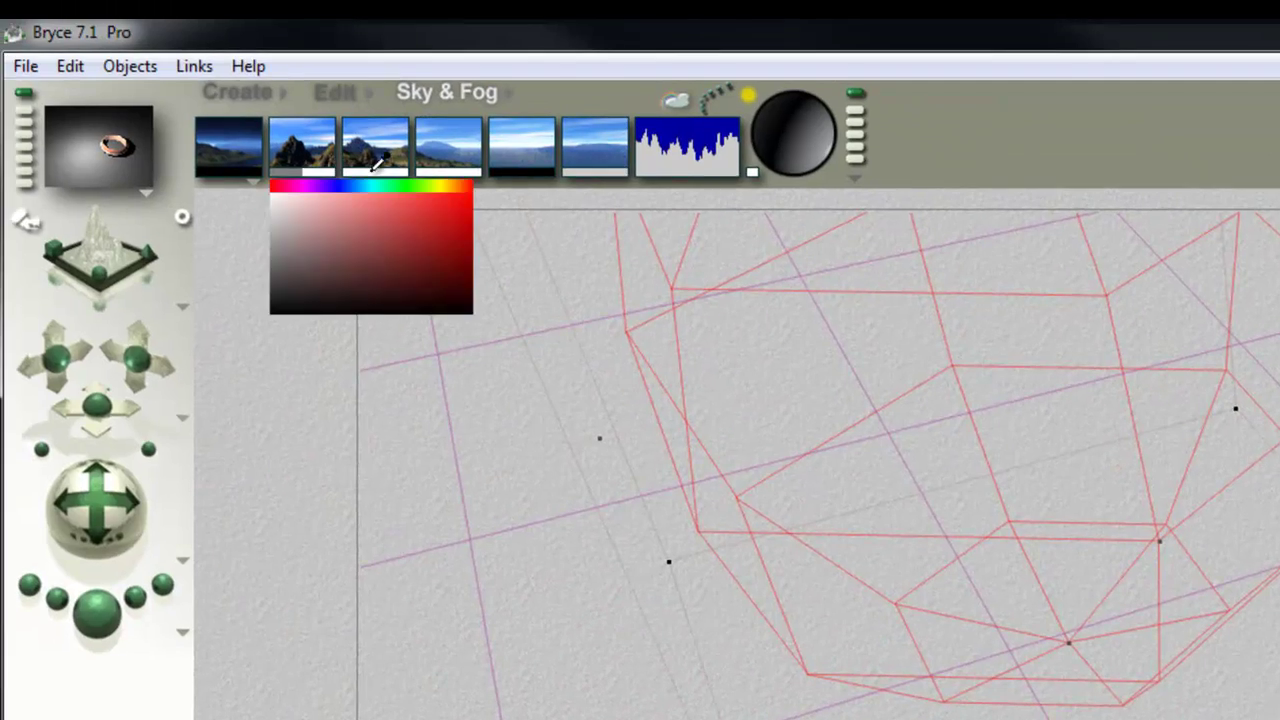
- Set the sky's shadow and ambience colour to white and render the scene
left_click(371, 170)
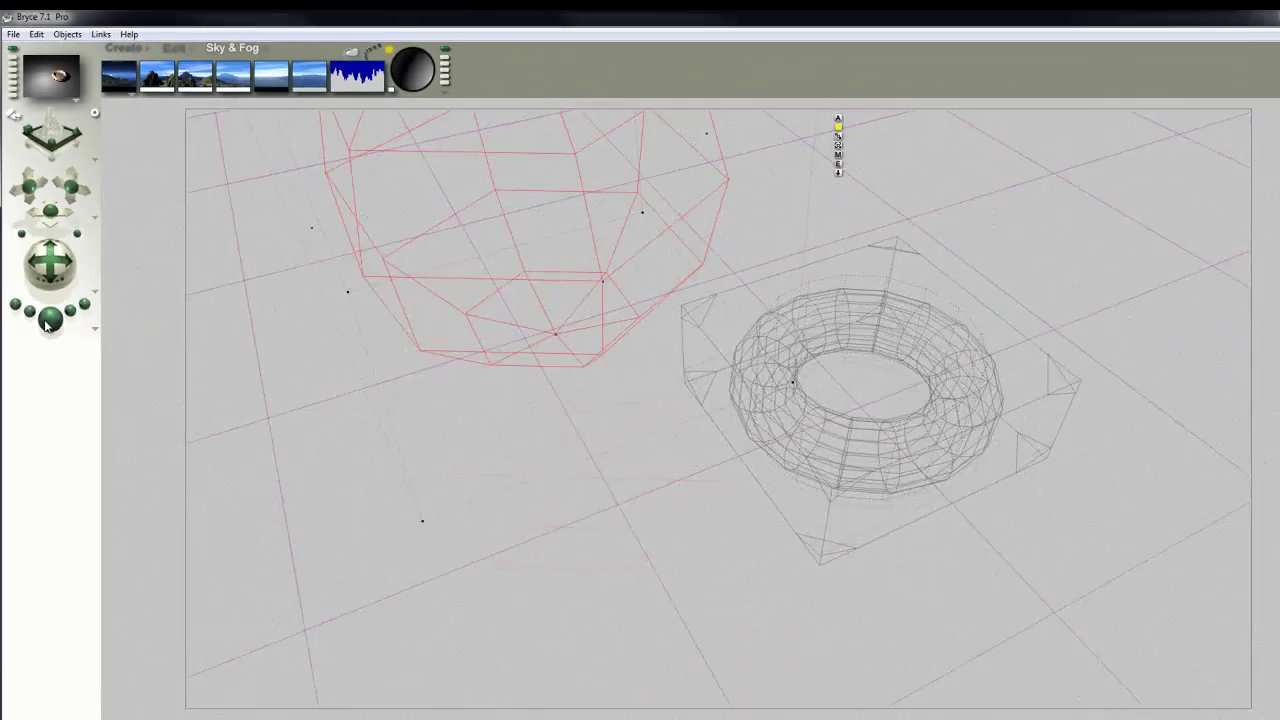
left_click(48, 320)
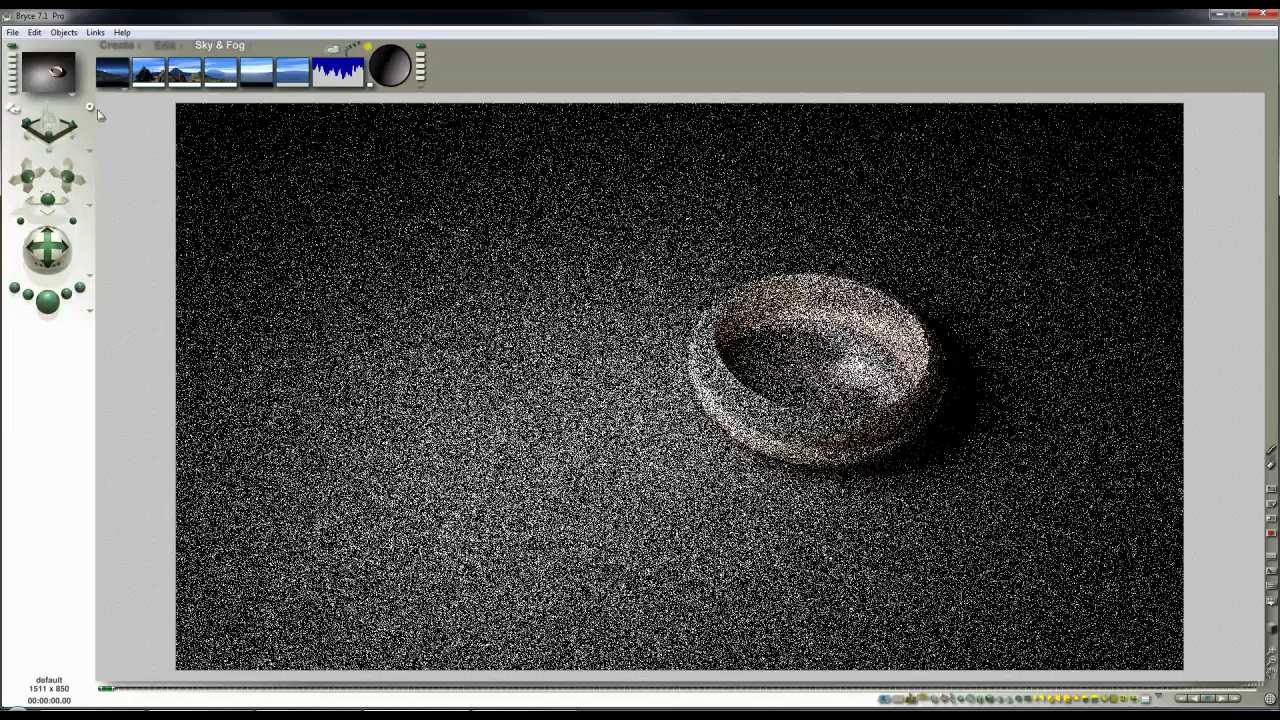
- Set the document resolution to 700 x 394 with constrained proportions
left_click(13, 32)
left_click(45, 57)
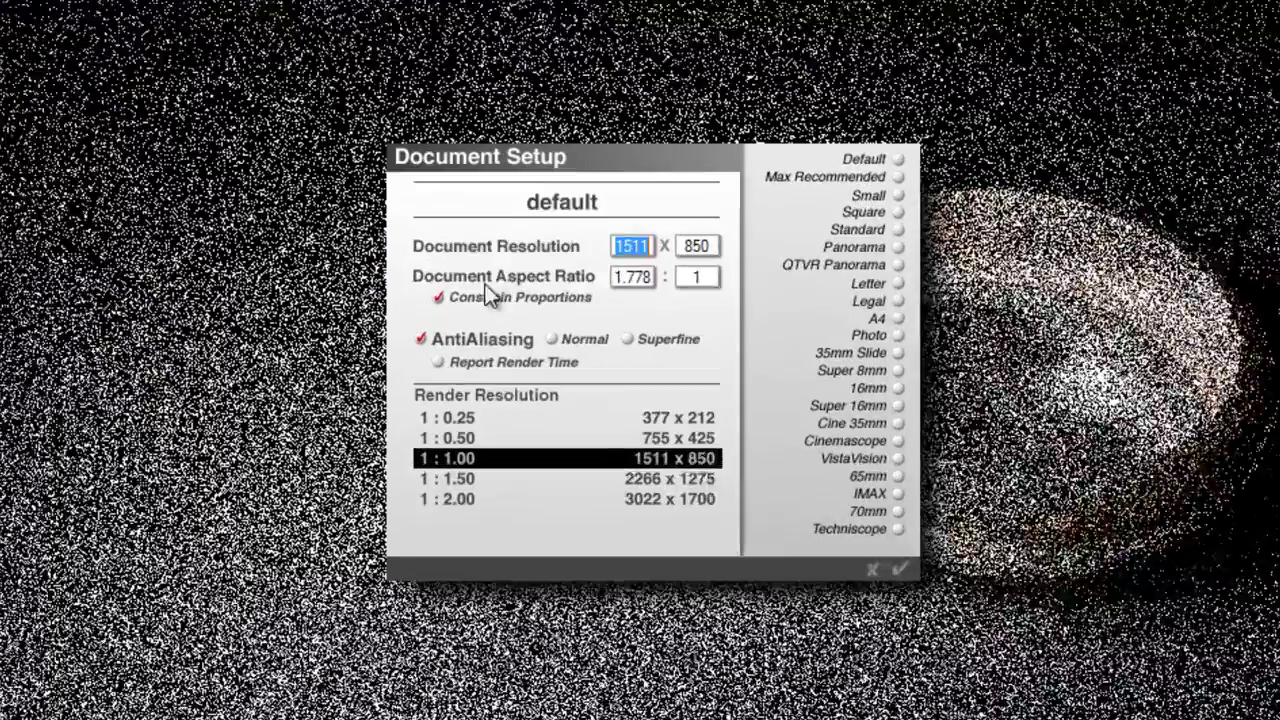
left_click_drag(642, 246, 615, 261)
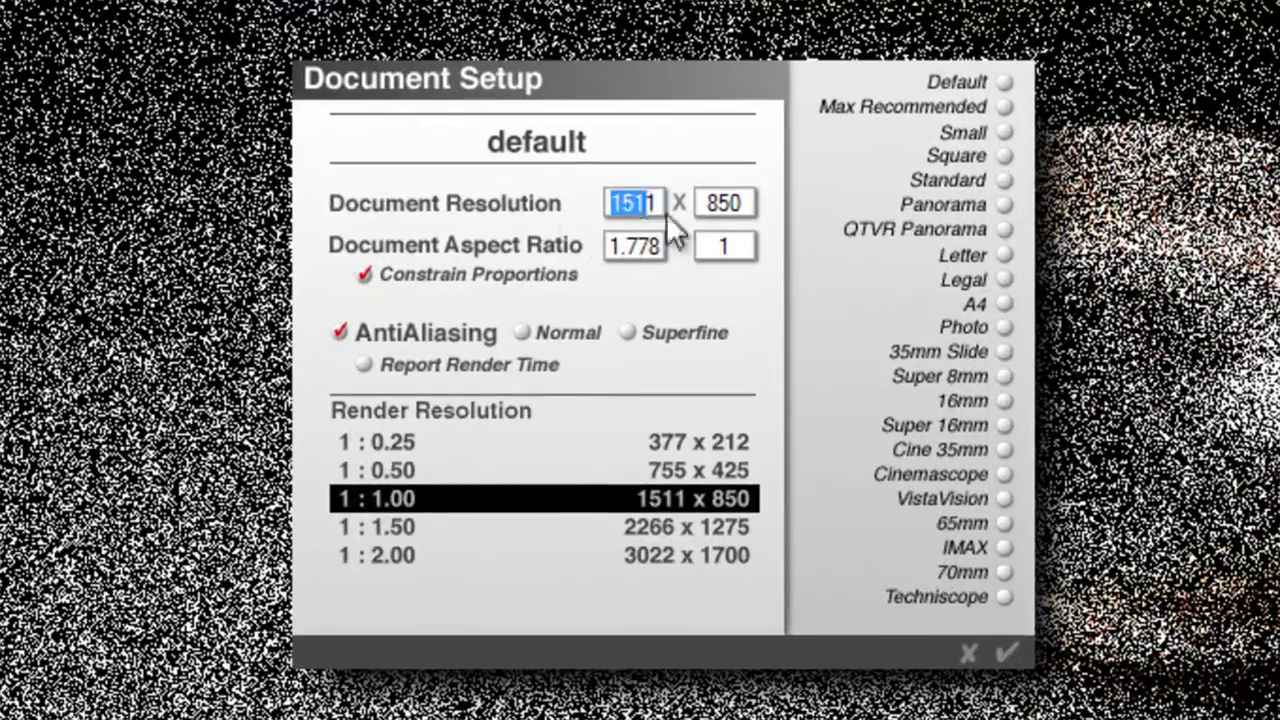
left_click_drag(662, 207, 494, 203)
type("700")
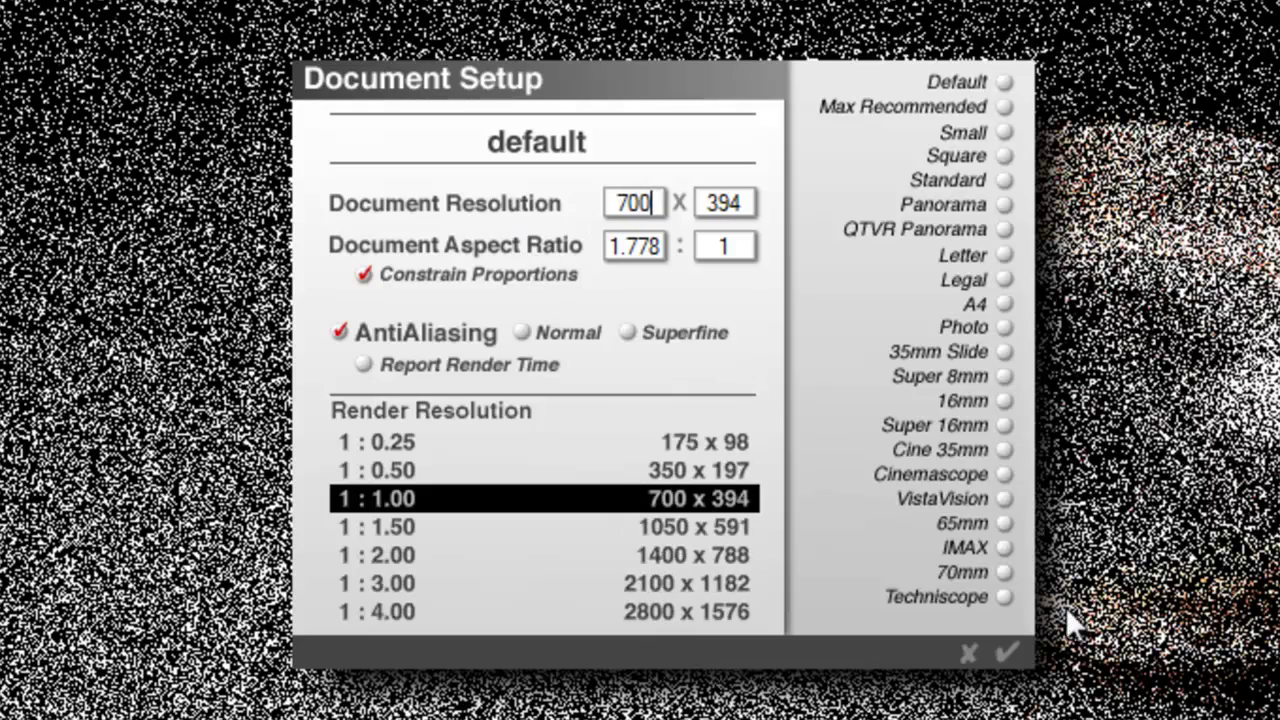
left_click(1012, 654)
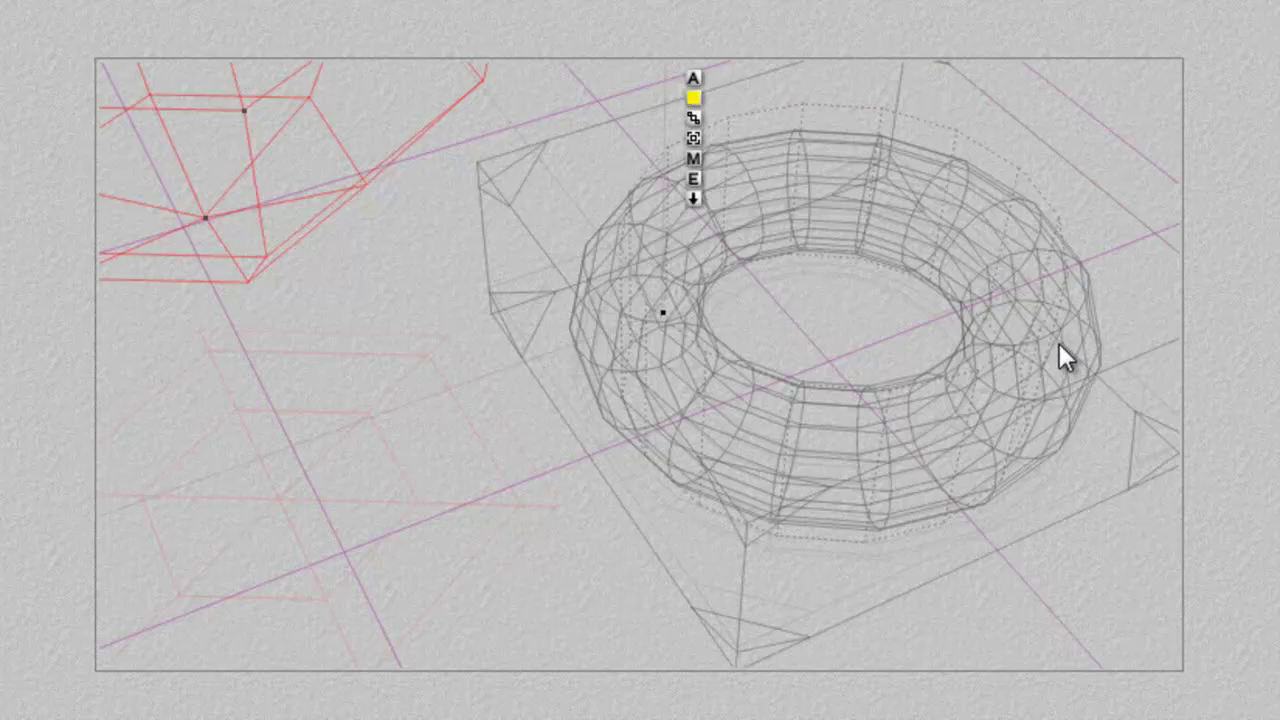
- Set the metallicity of the ring's material to 100
left_click(1059, 343)
left_click(1163, 402)
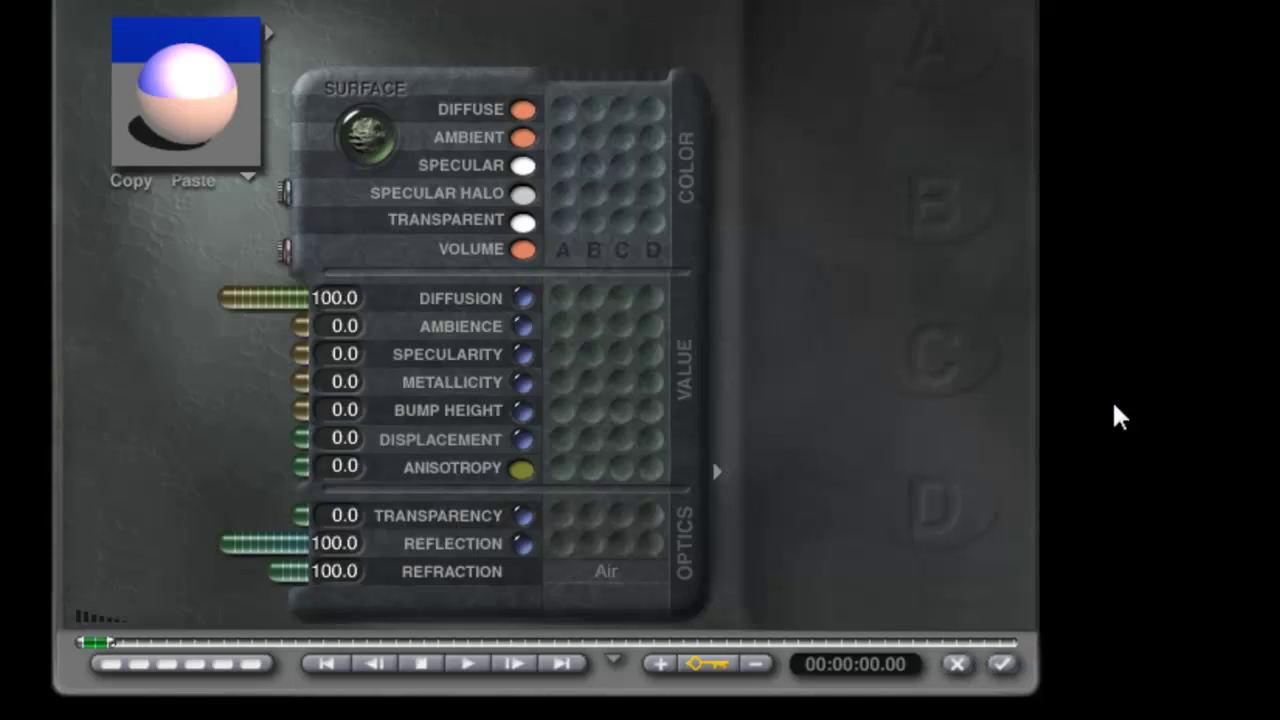
left_click_drag(291, 380, 237, 397)
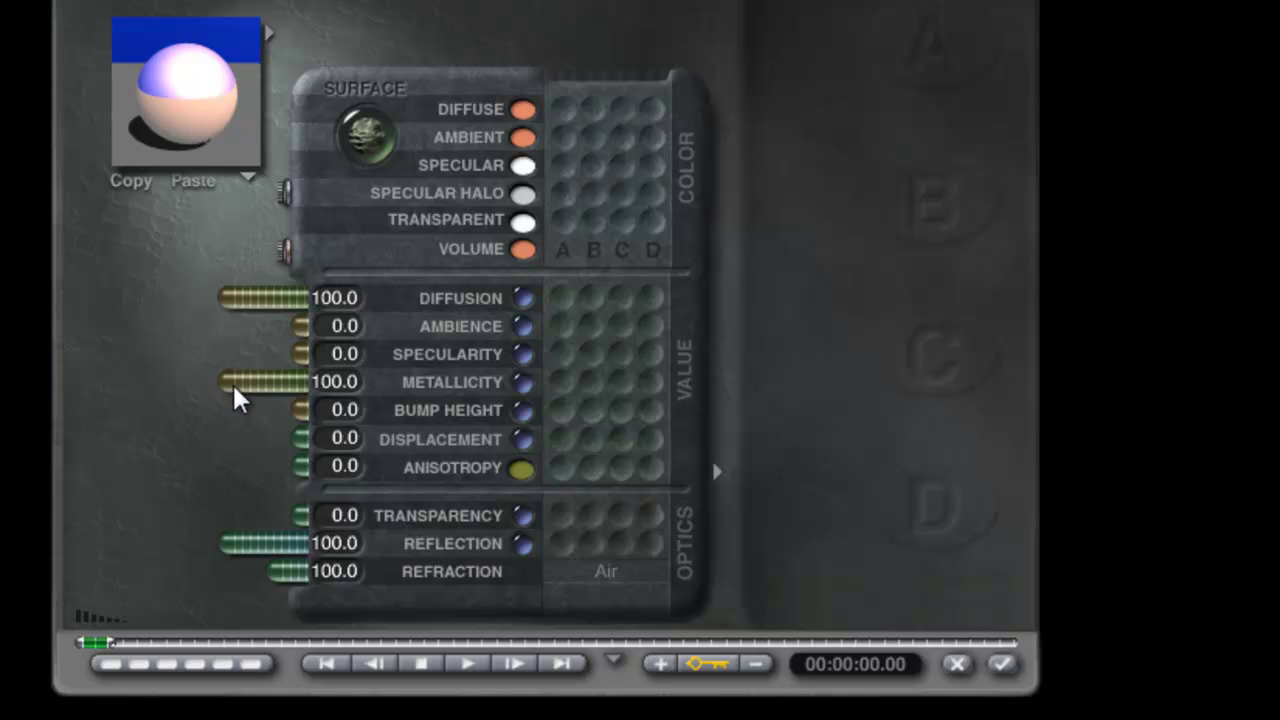
left_click(1003, 664)
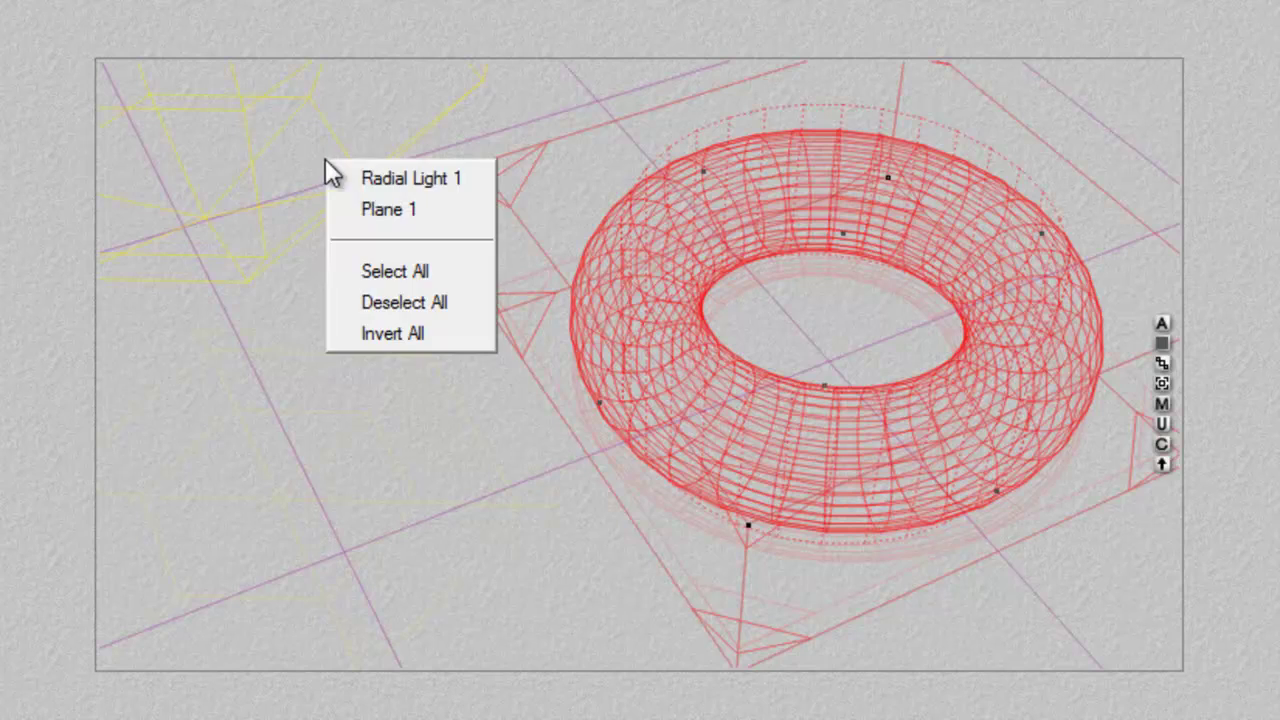
- Exclude Plane 1 from the radial light's influence
left_click(371, 177)
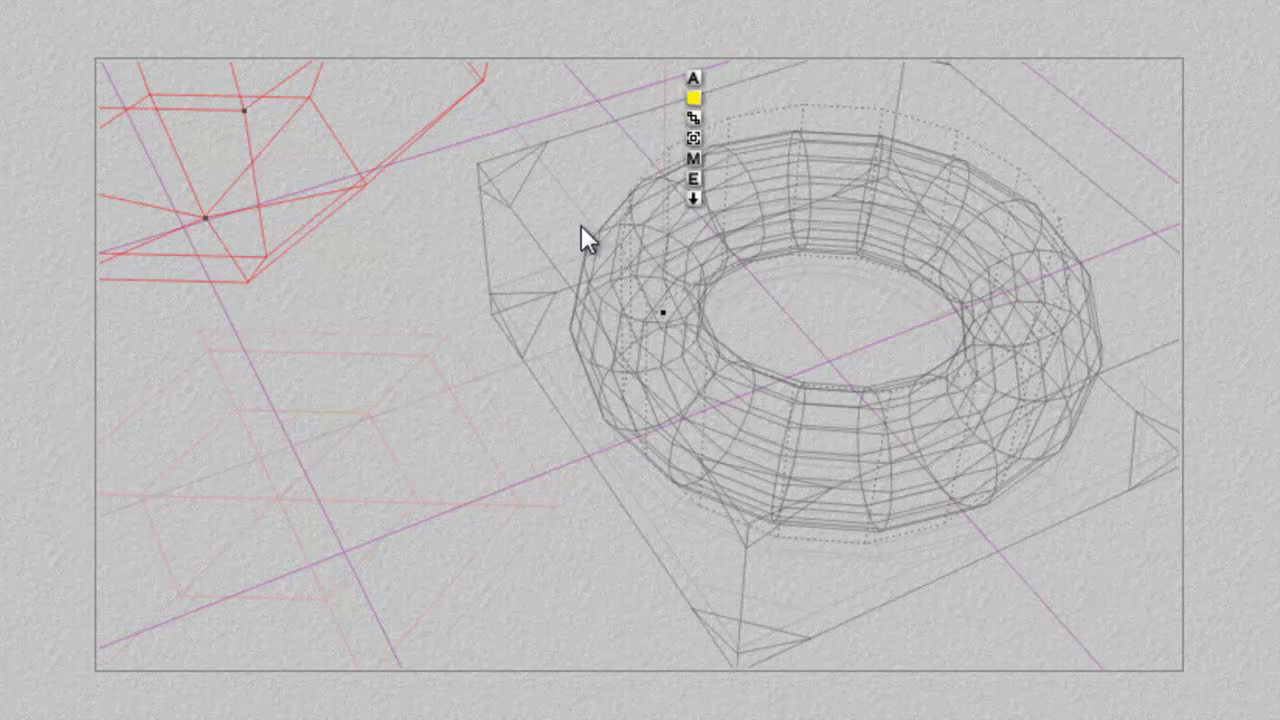
left_click(693, 179)
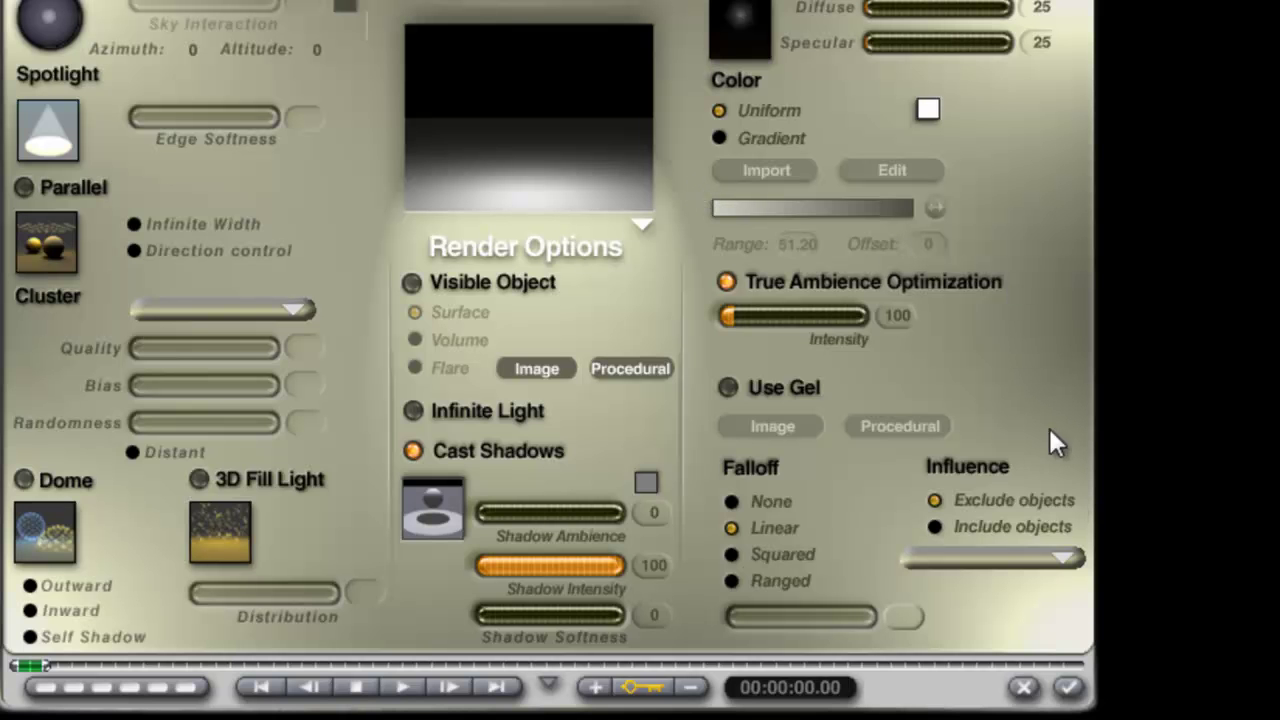
left_click(1066, 558)
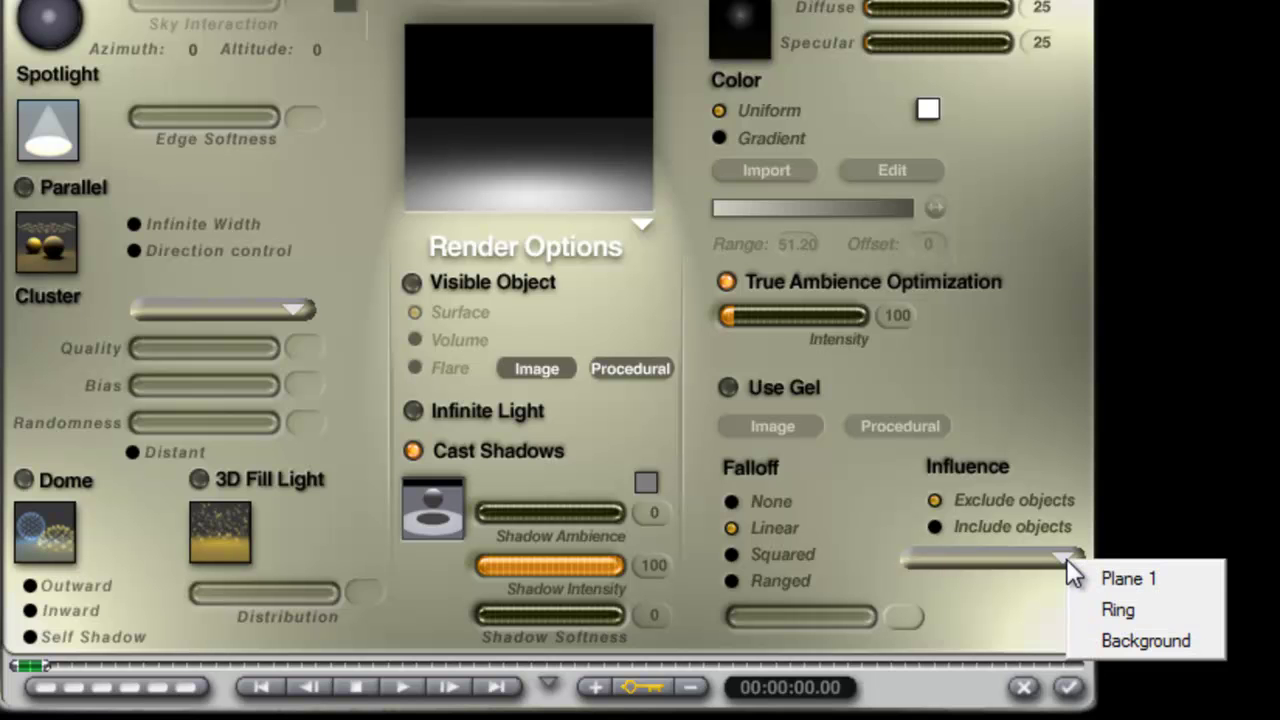
left_click(1136, 583)
left_click(1069, 687)
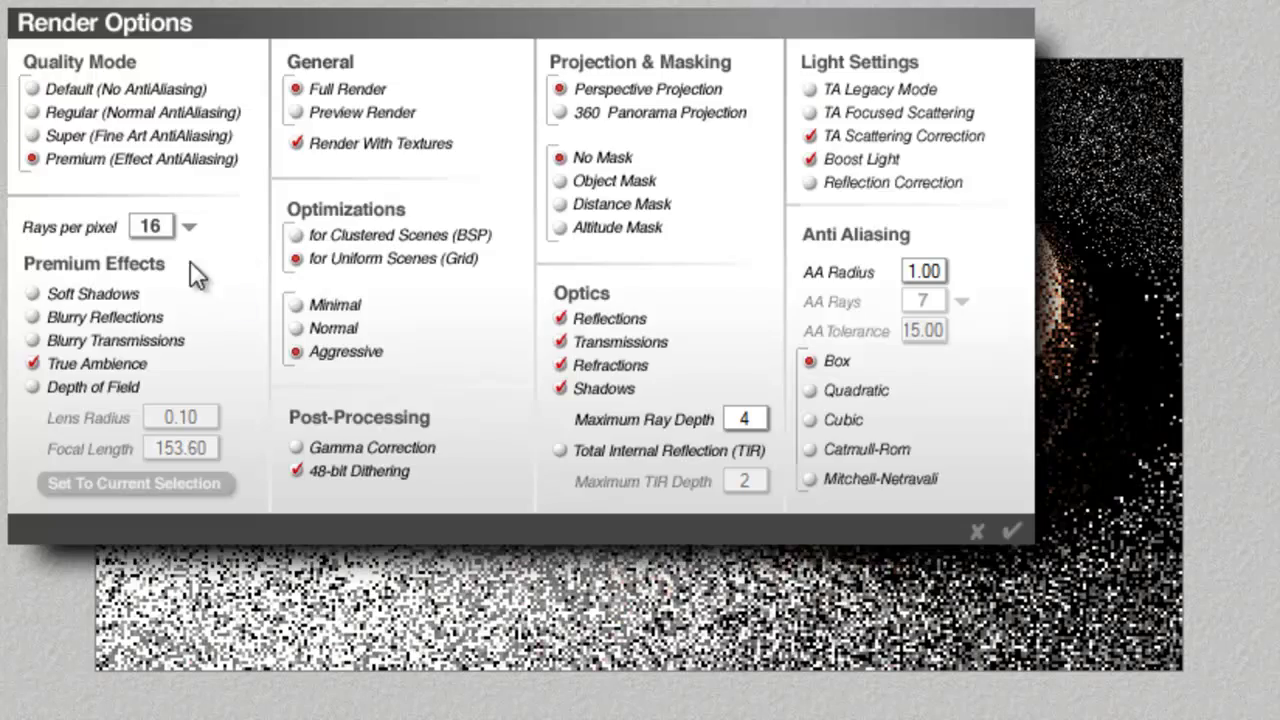
- Change the rays per pixel for the Premium render with True Ambience
left_click(190, 228)
left_click(233, 363)
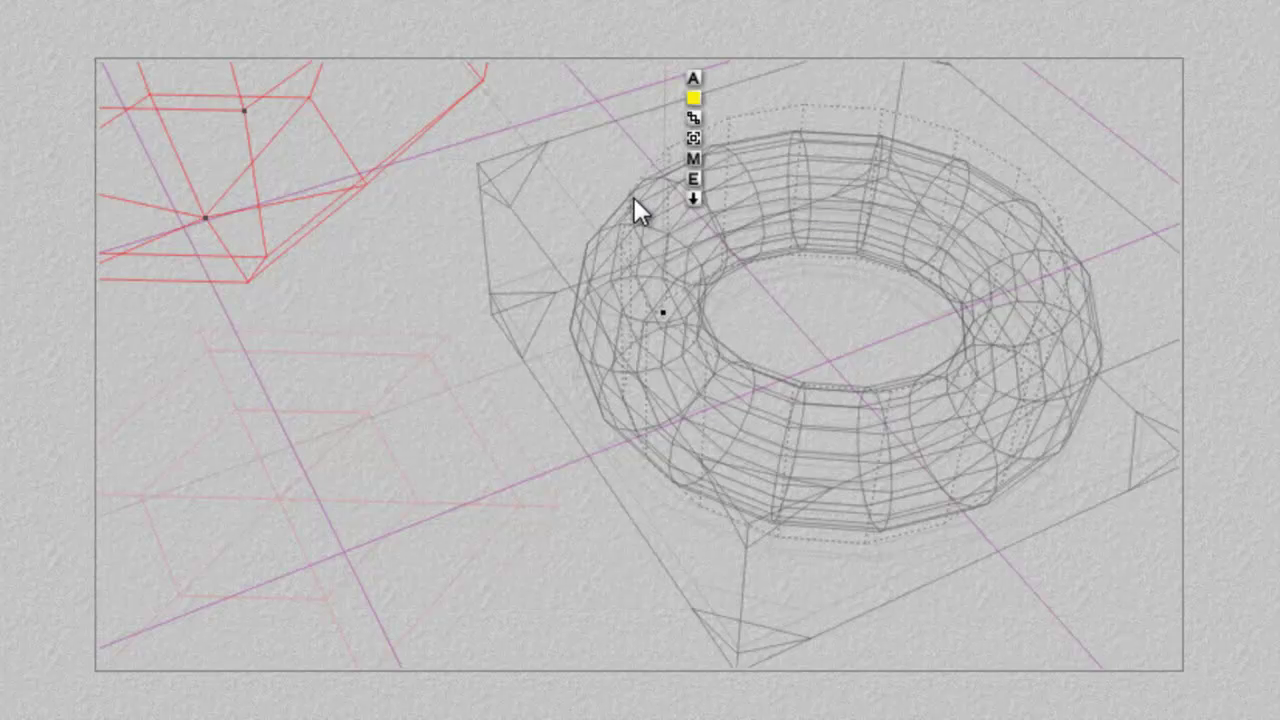
- Take Plane 1 off the radial light's list of excluded objects
left_click(692, 178)
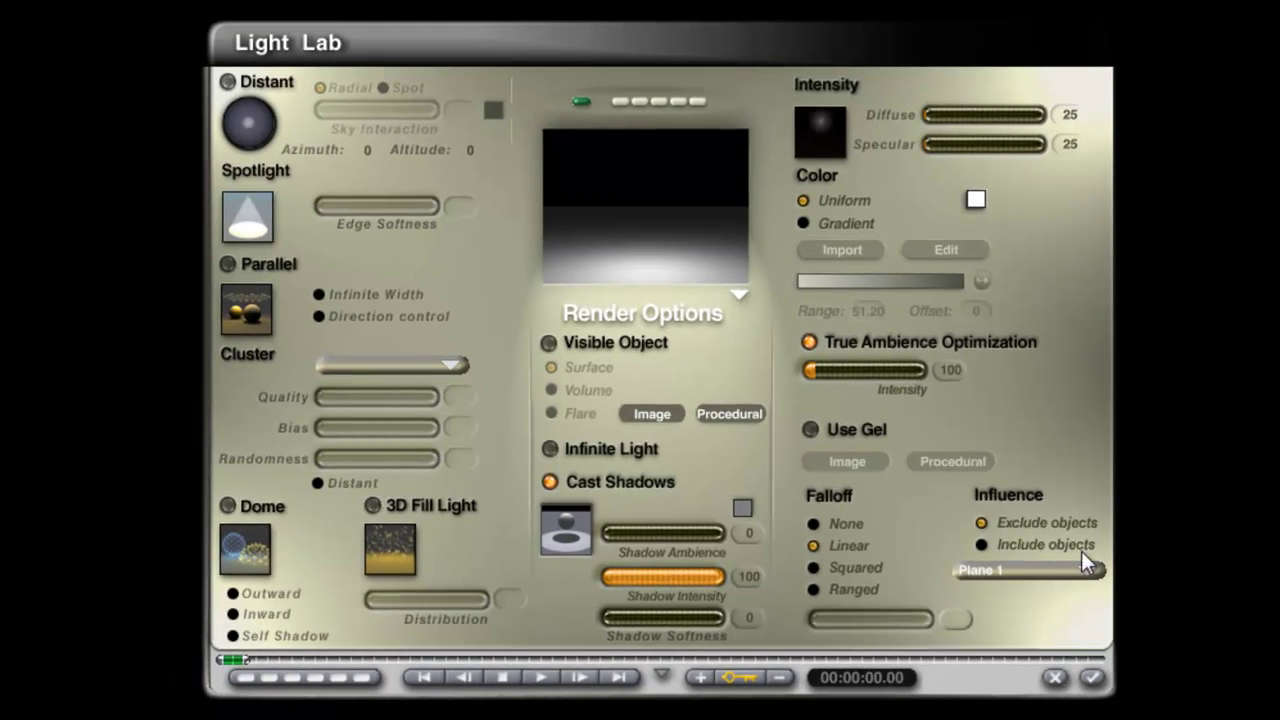
left_click(1087, 563)
left_click(1118, 579)
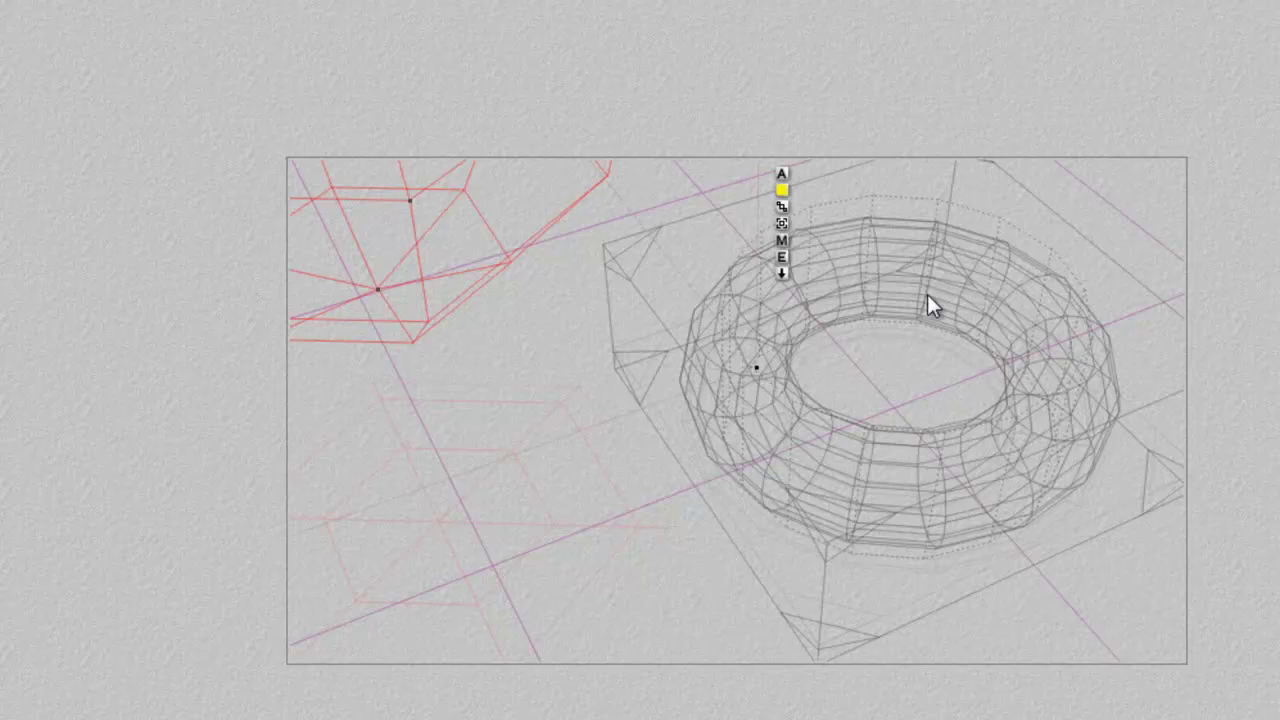
- Set the diffusion of the ring's material to 10
right_click(934, 281)
left_click(968, 299)
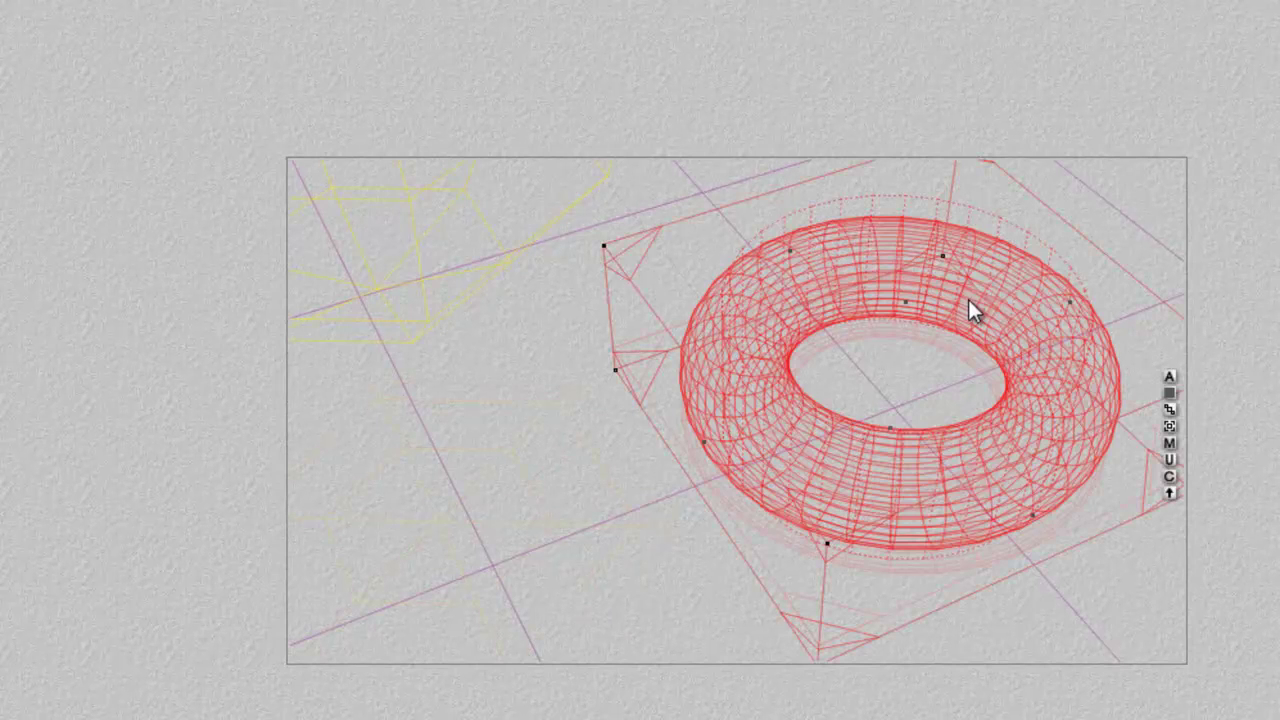
left_click(1171, 444)
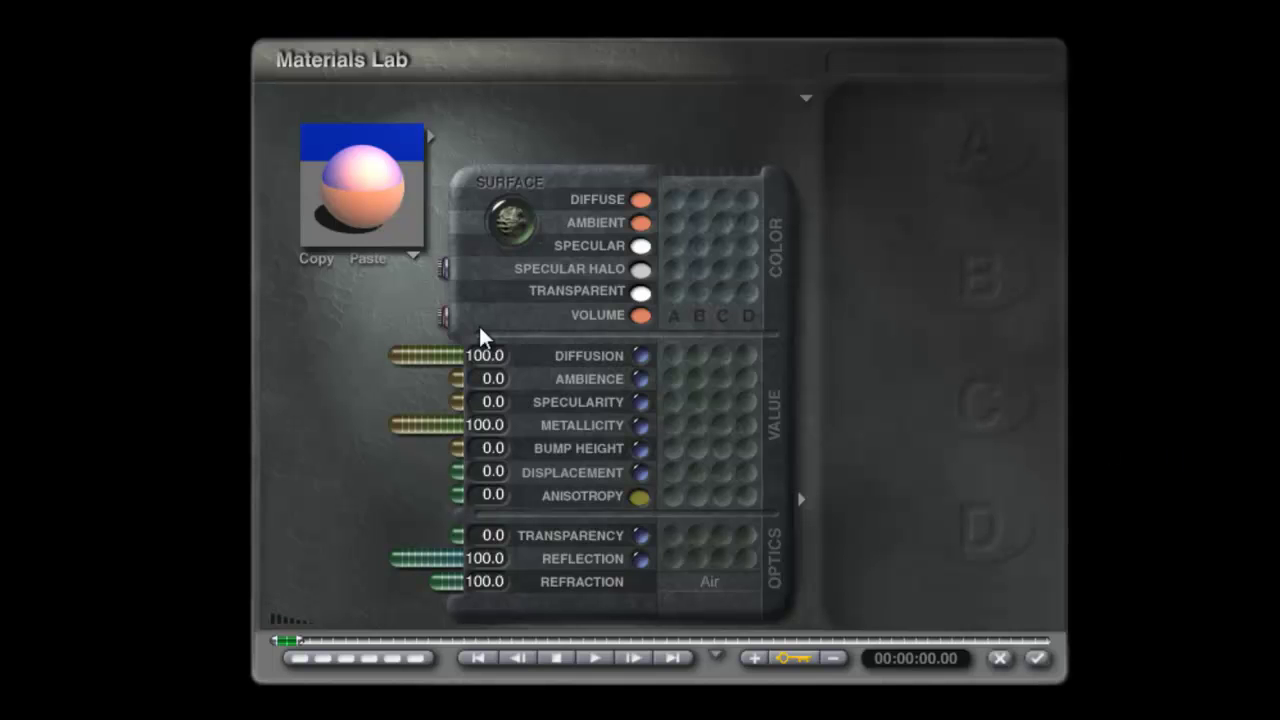
left_click(485, 355)
type("10")
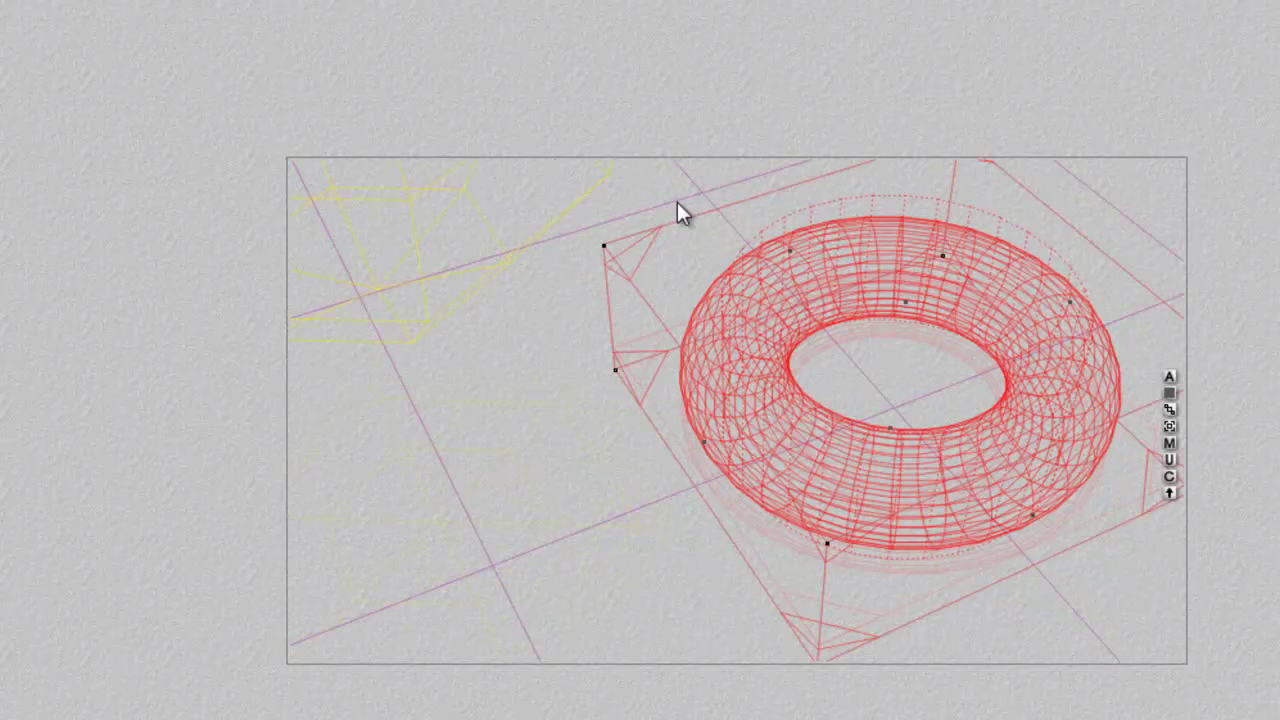
- Exclude Plane 1 again from the influence of the radial light with diffuse intensity 25
right_click(549, 198)
left_click(591, 217)
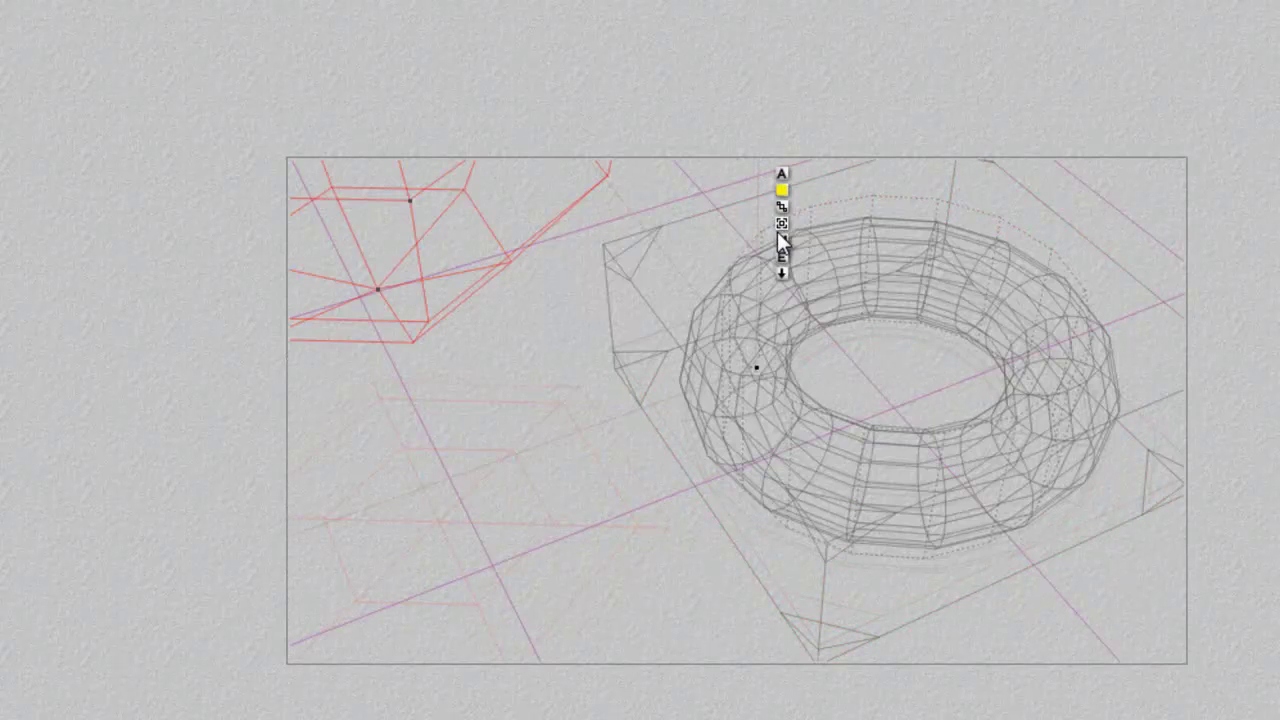
left_click(781, 257)
left_click(1088, 571)
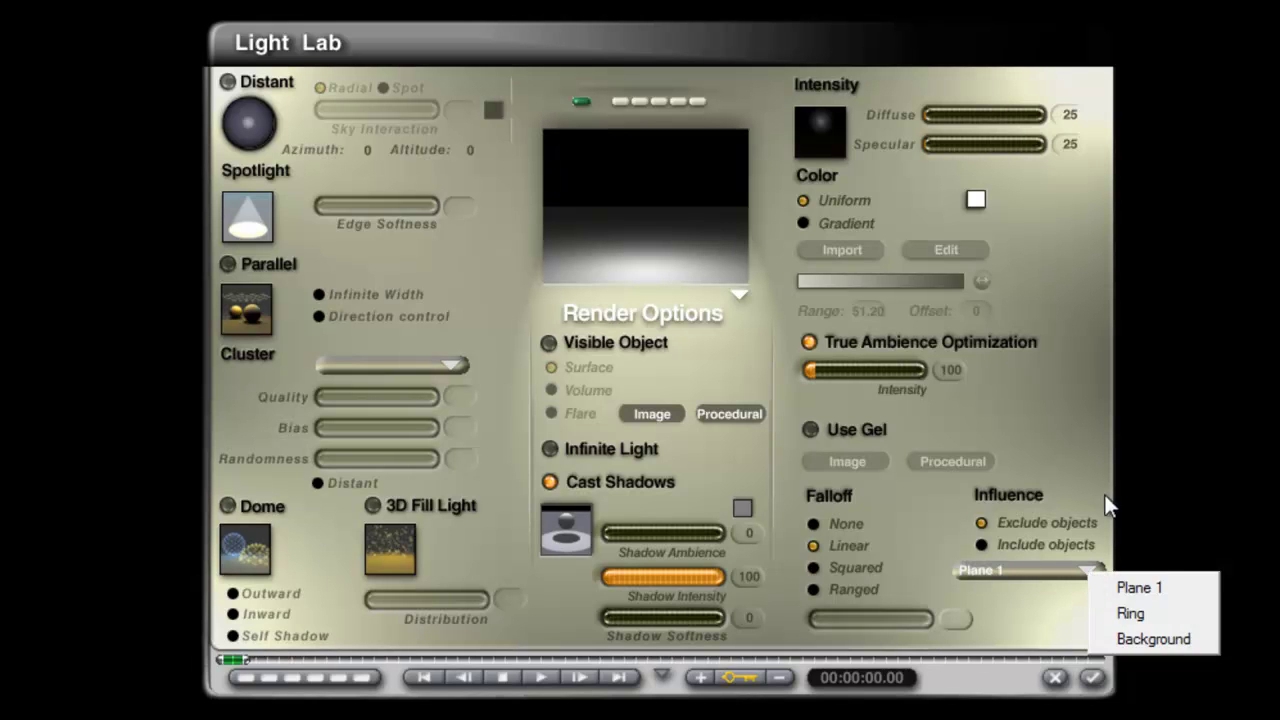
left_click(1160, 588)
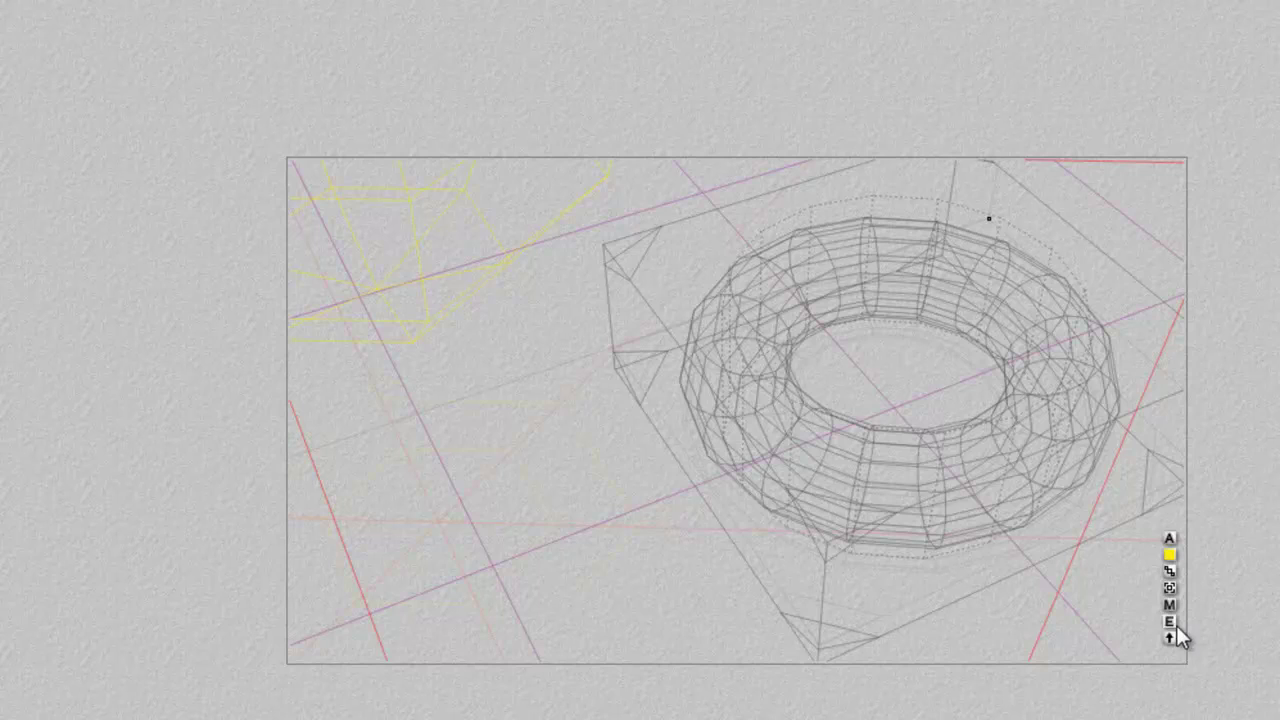
- Remove Plane 1 from the excluded objects of the second radial light, the one with diffuse intensity 10
left_click(1172, 623)
left_click(1086, 571)
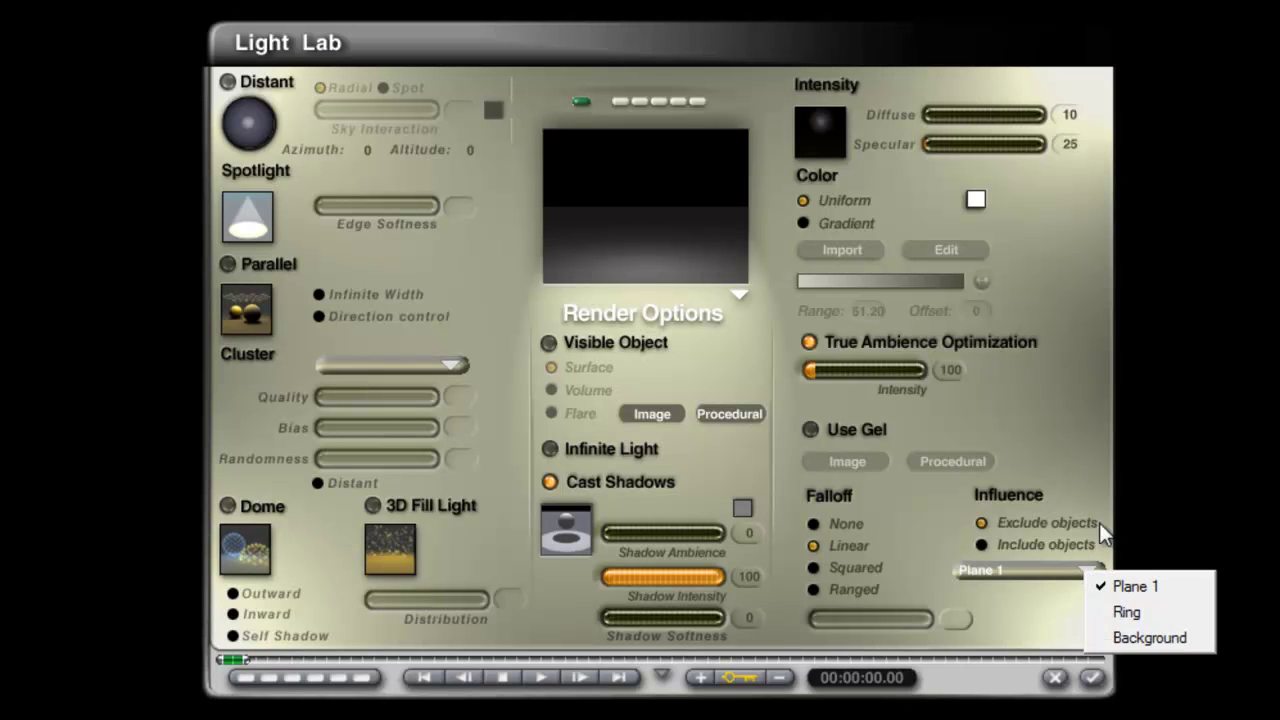
left_click(1149, 585)
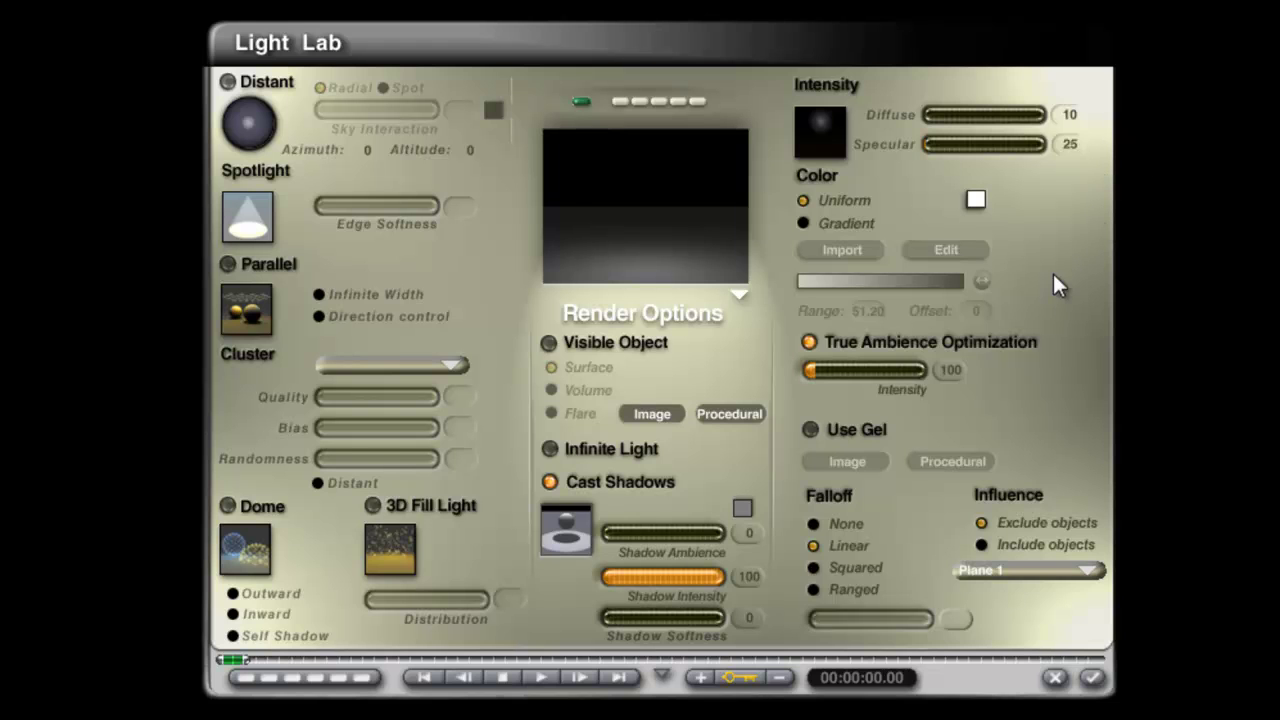
- Apply a procedural gel to the radial light, with the gel material's diffusion and reflection set to 0
left_click(812, 428)
left_click(994, 459)
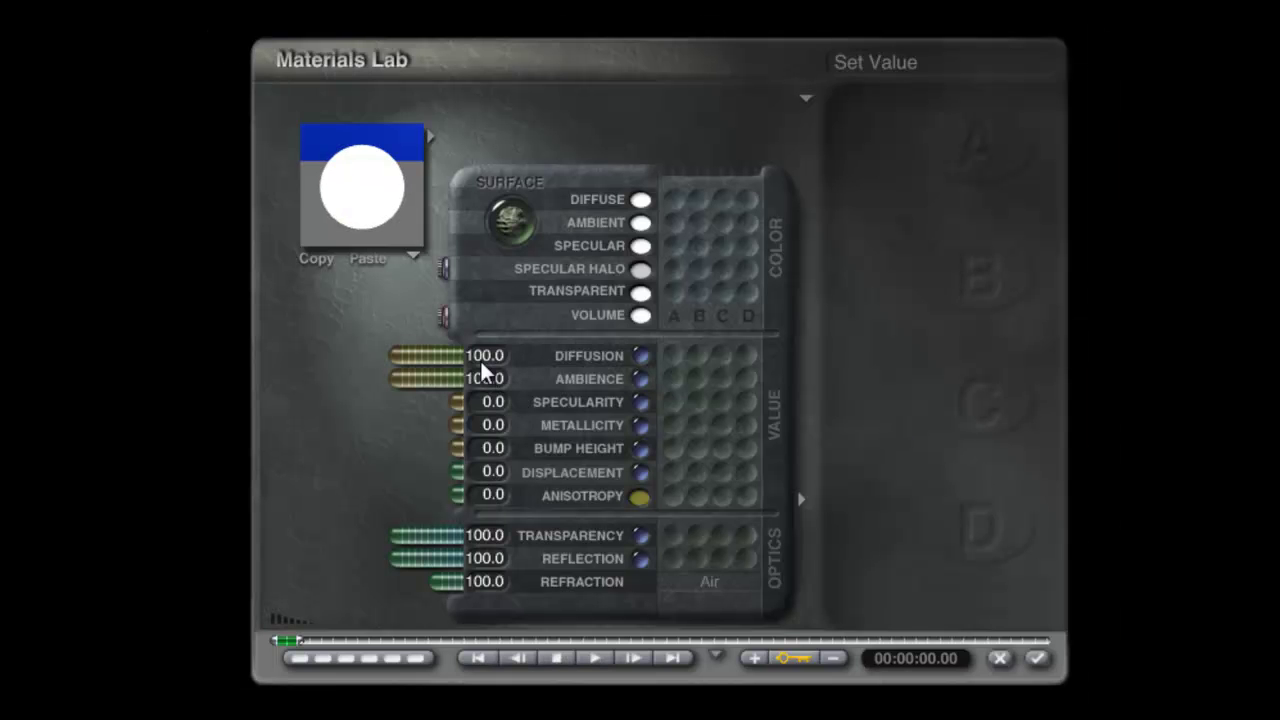
left_click_drag(408, 357, 483, 355)
left_click(489, 560)
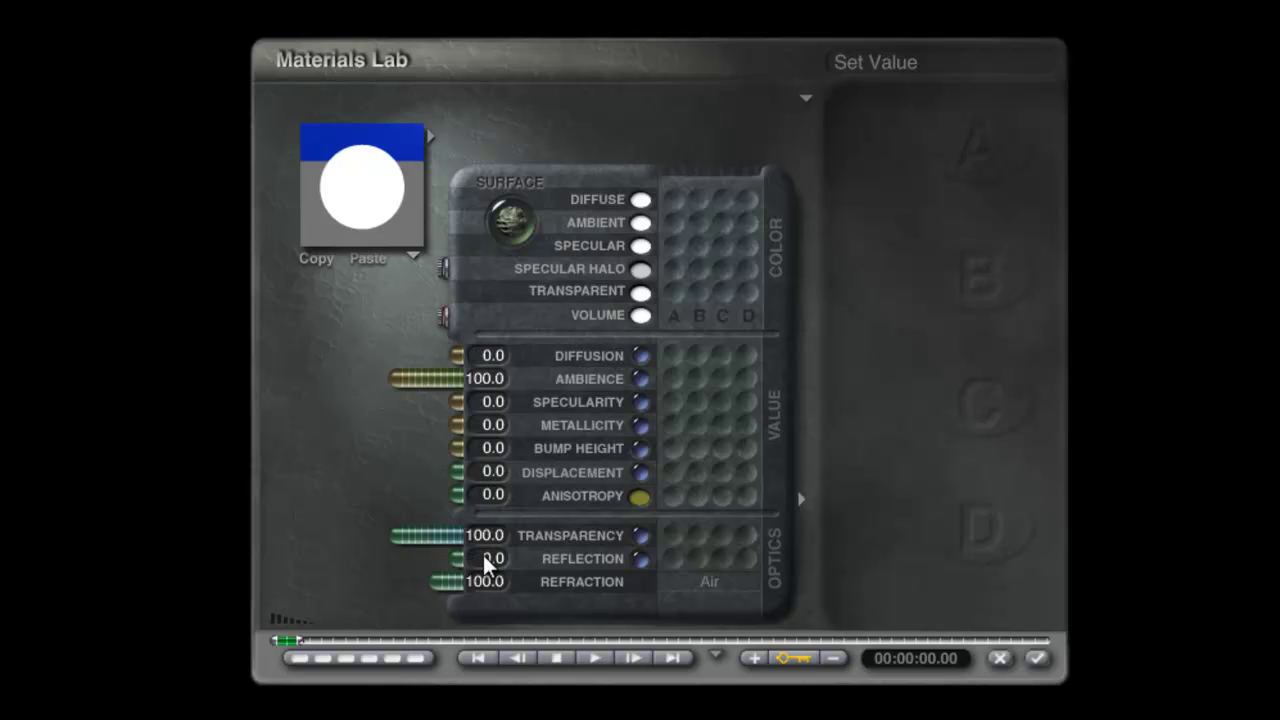
left_click(486, 536)
left_click_drag(455, 536, 306, 481)
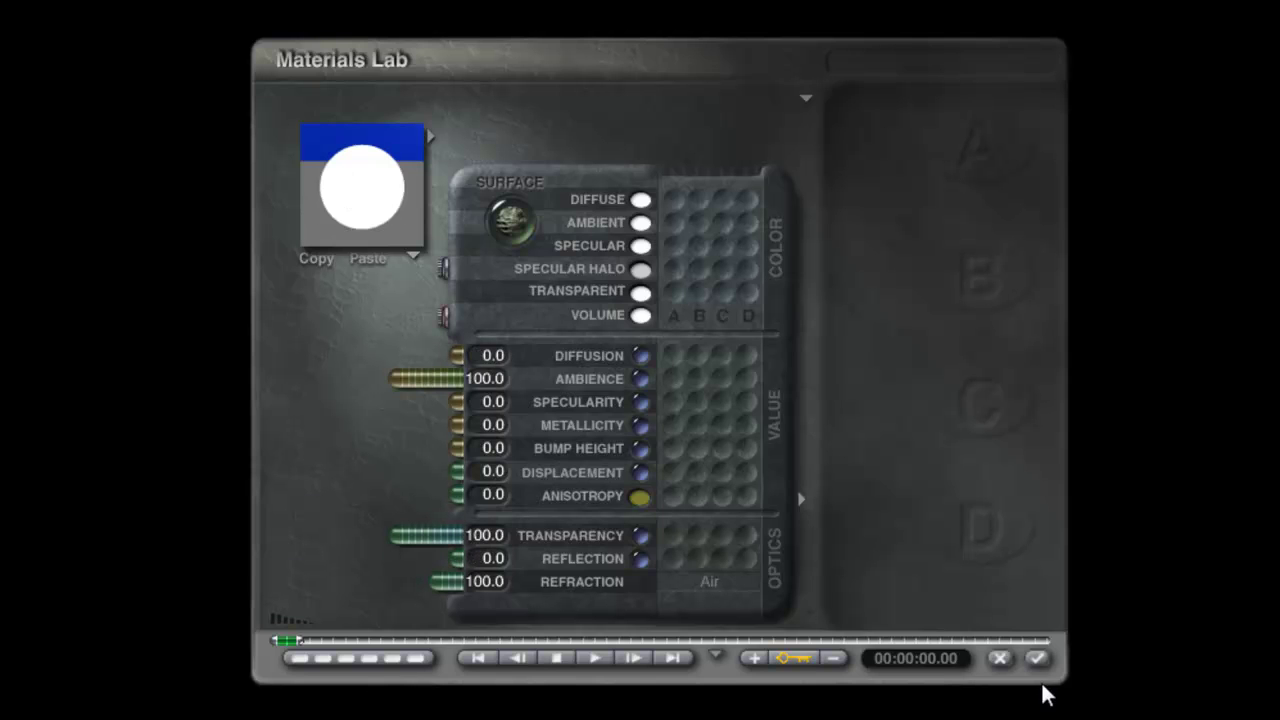
left_click(1037, 660)
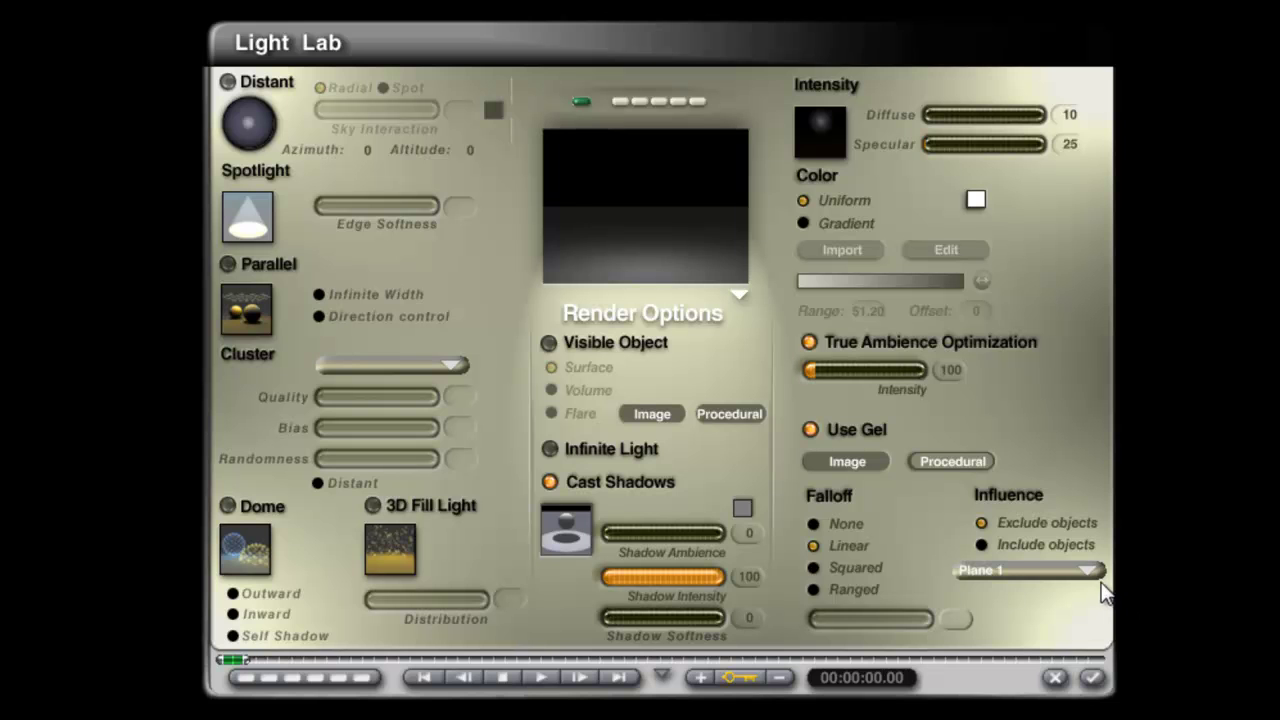
- Switch the influence of the radial light with the gel to include objects
left_click(982, 545)
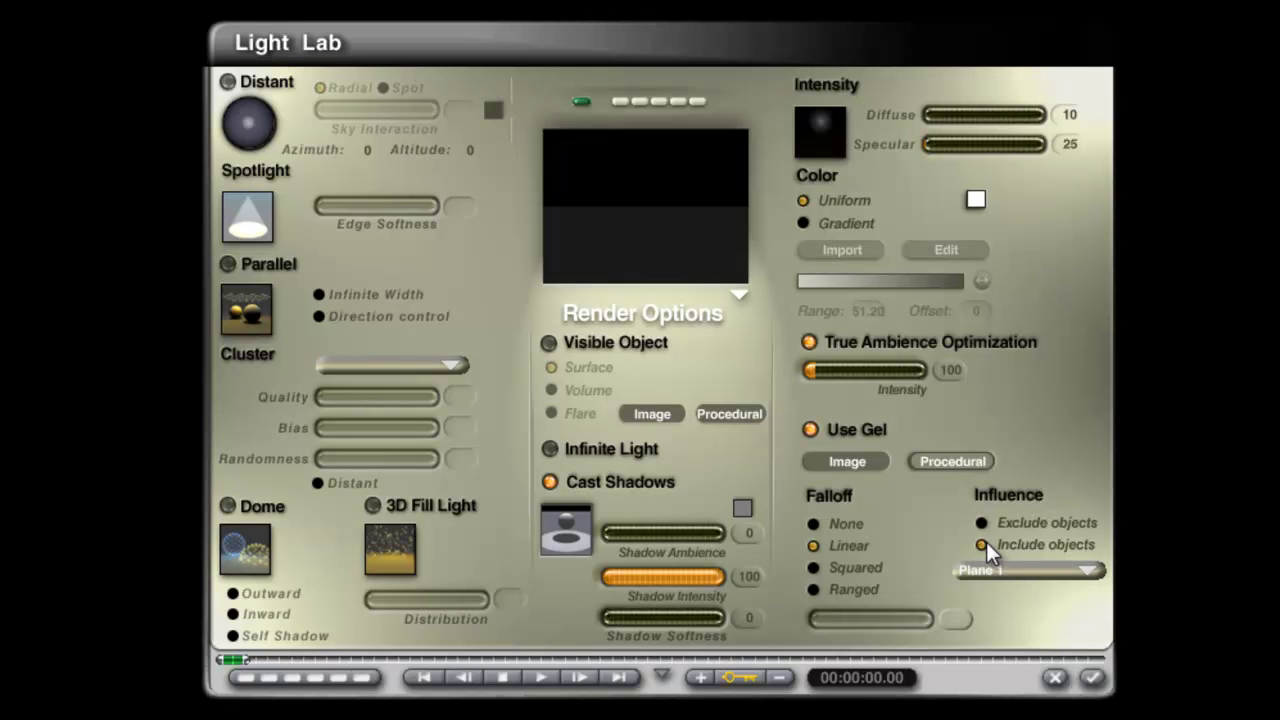
left_click(1084, 574)
left_click(1147, 640)
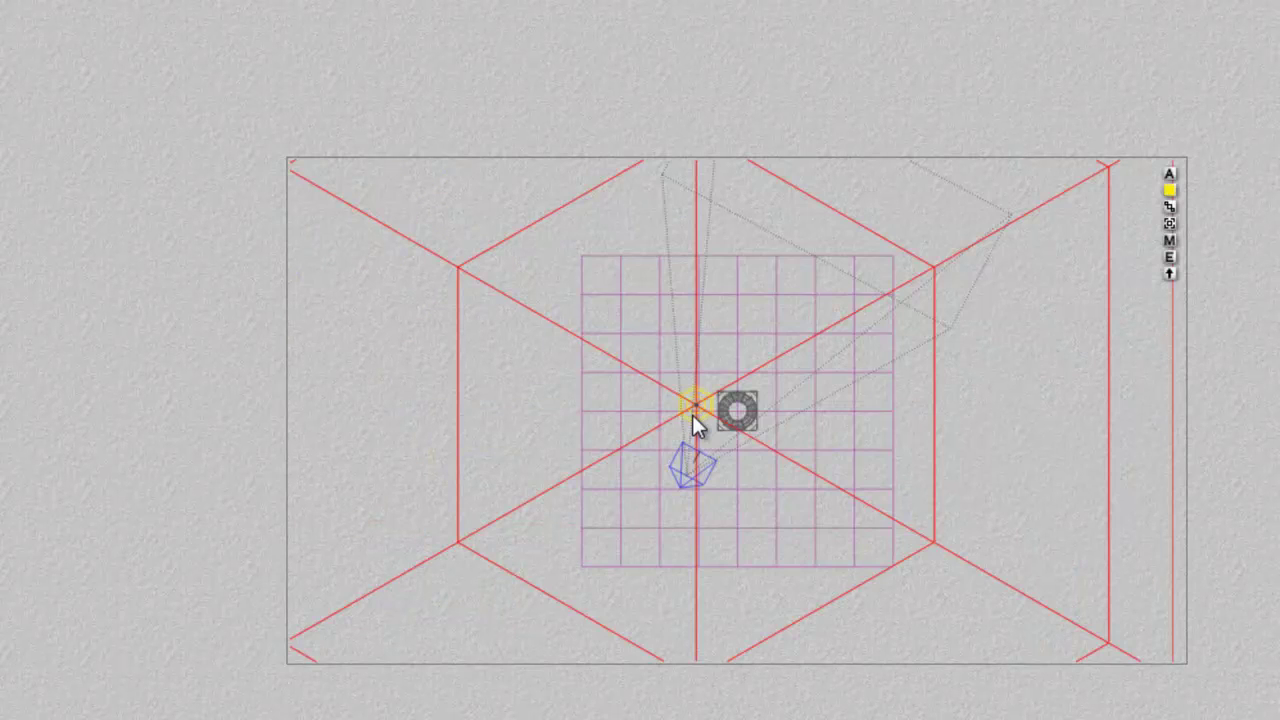
- Select the small radial light next to the ring in the top view and scale it down
right_click(692, 415)
left_click(734, 457)
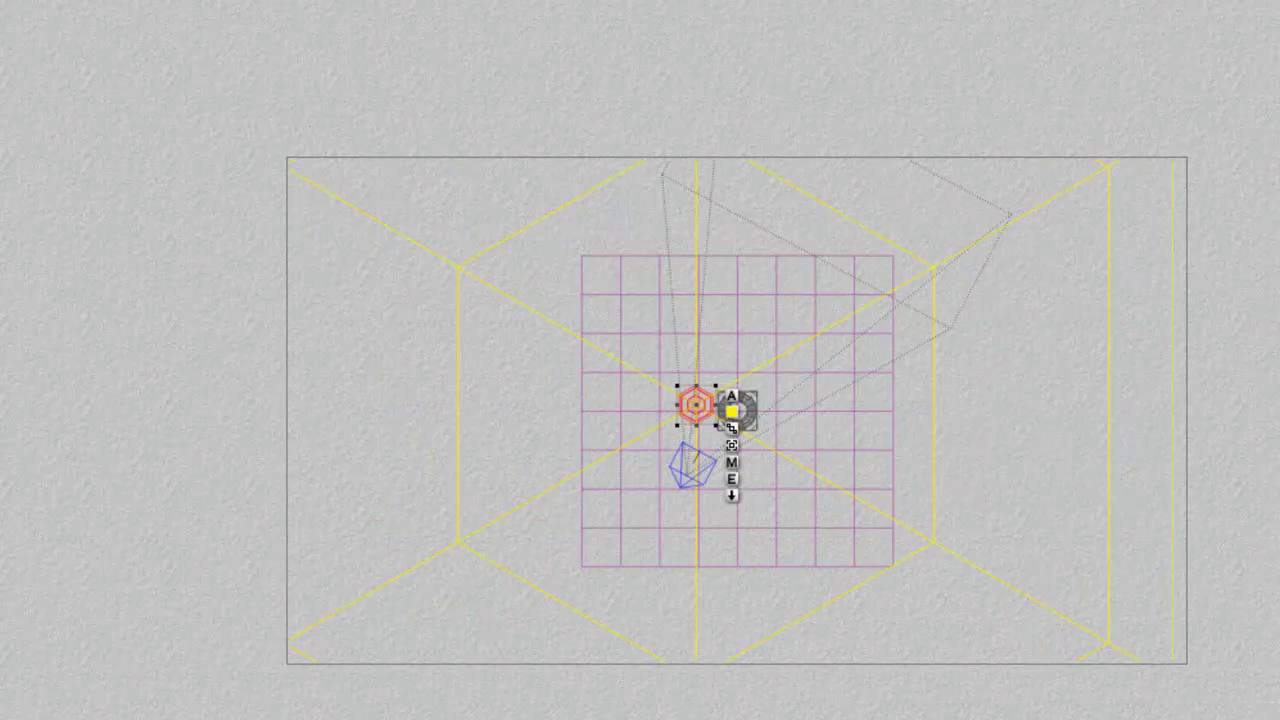
left_click_drag(716, 425, 706, 415)
key("1")
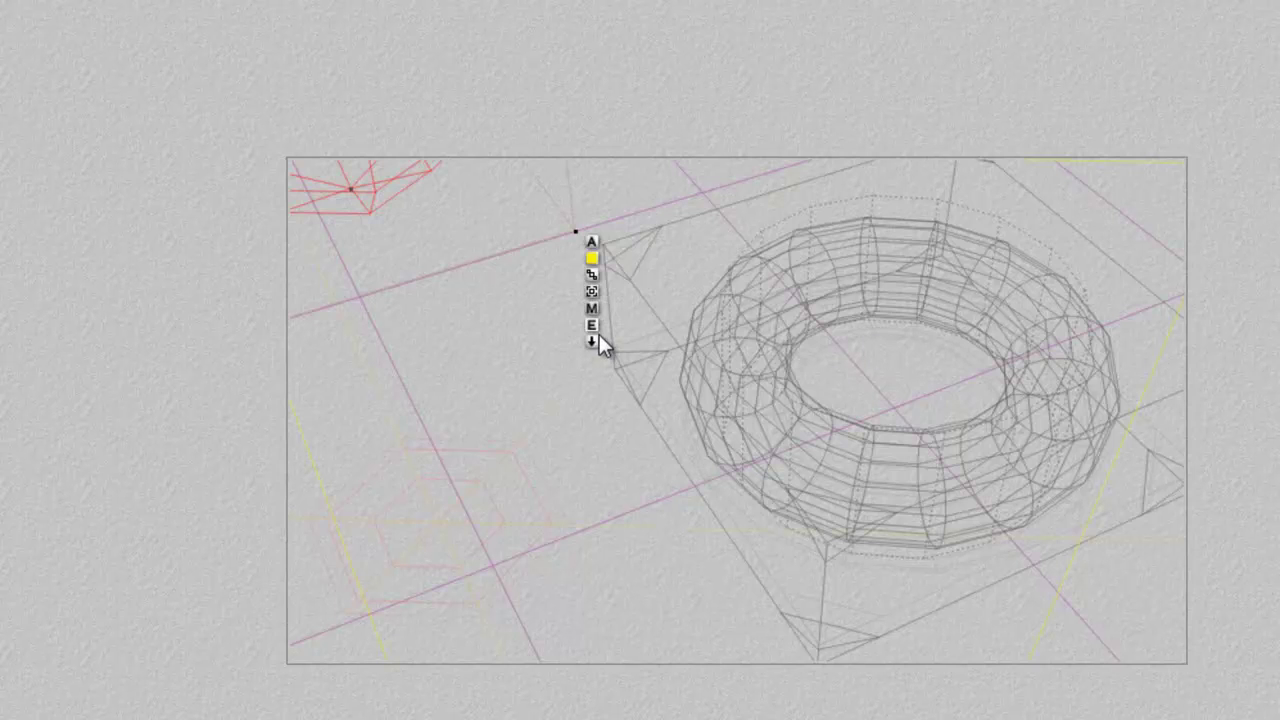
- Set the small radial light's diffuse intensity to 25
left_click(599, 335)
type("25")
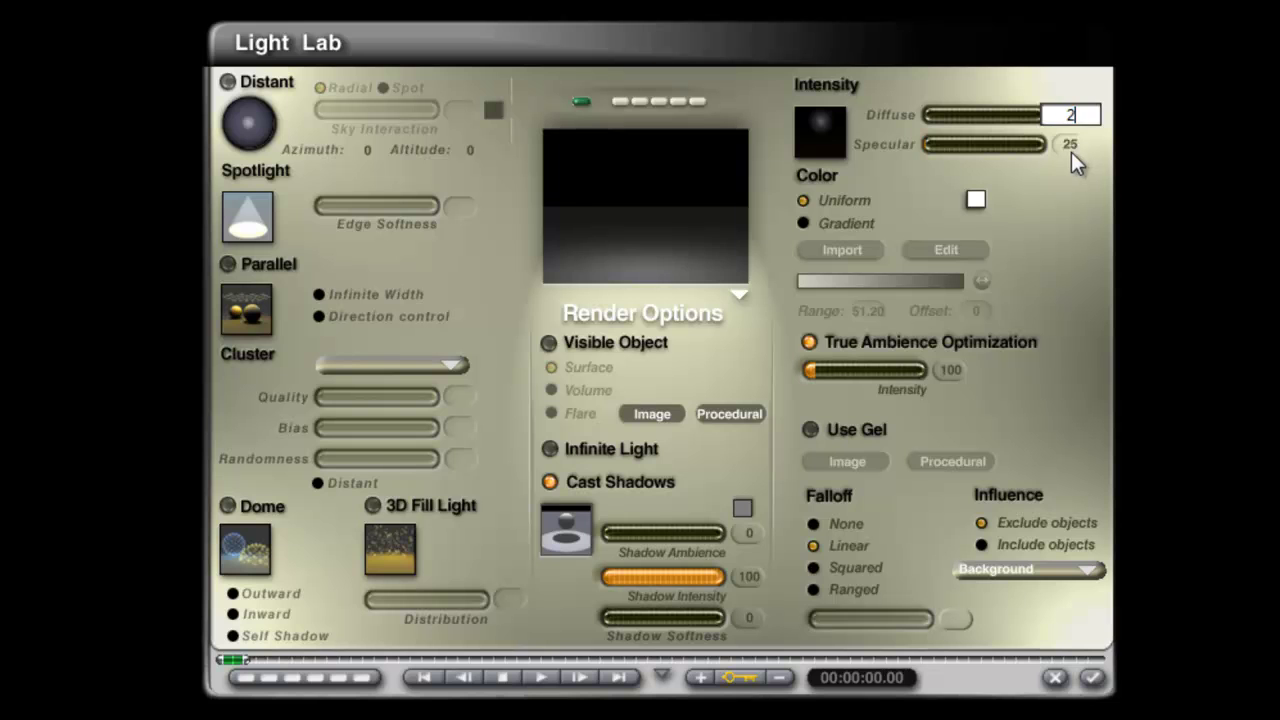
key("Return")
left_click(1092, 677)
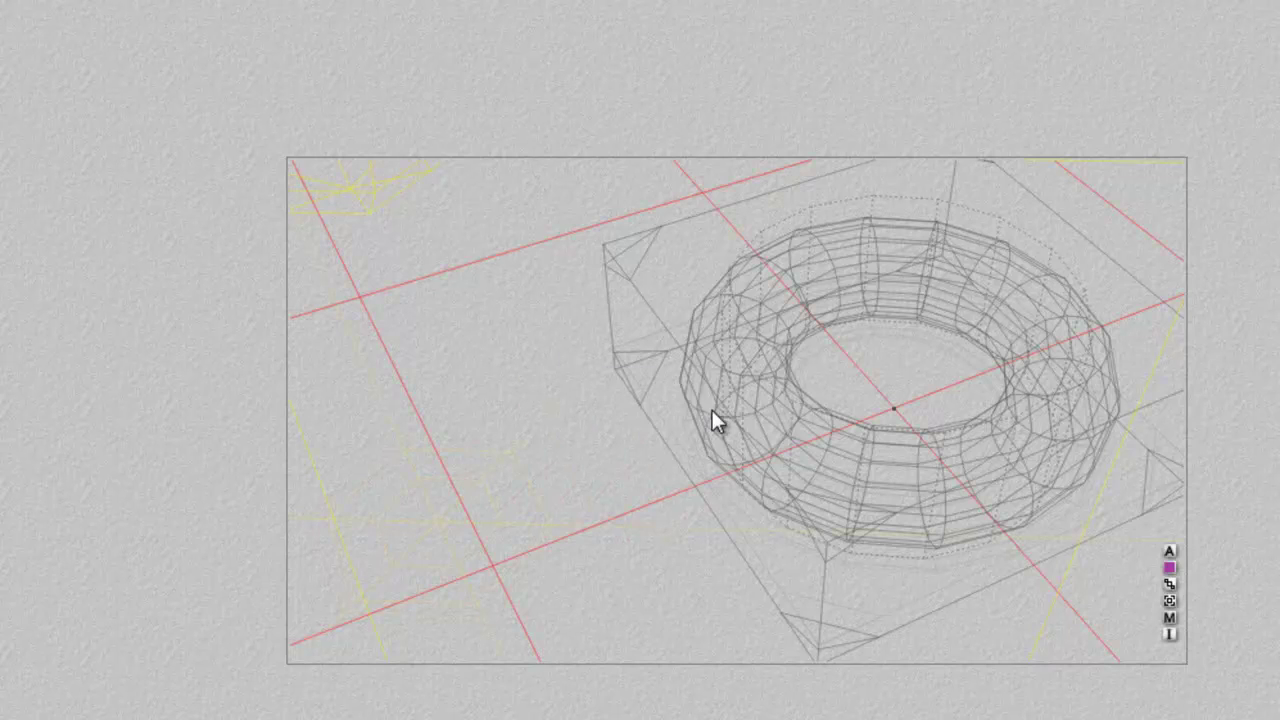
- Change the diffuse colour of the ground plane's material
left_click(1168, 620)
left_click_drag(640, 199, 640, 196)
left_click(1037, 658)
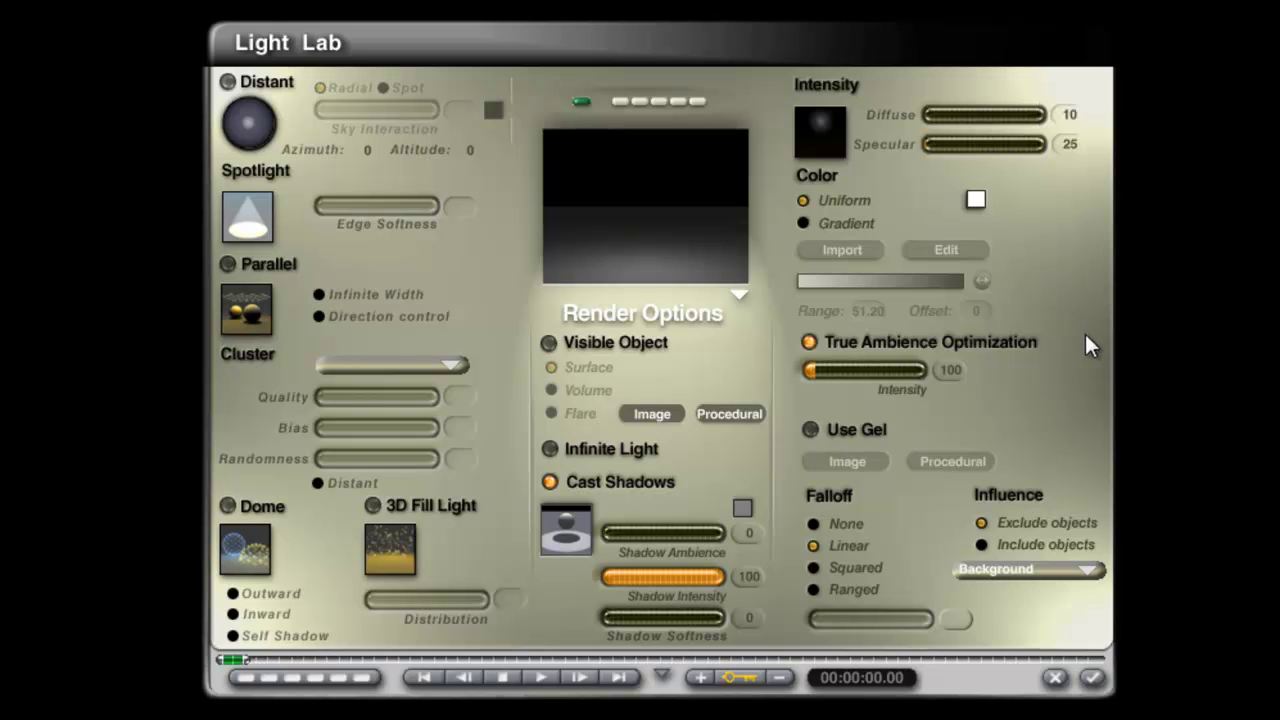
- Try adding Background to the small radial light's excluded objects
left_click(1080, 568)
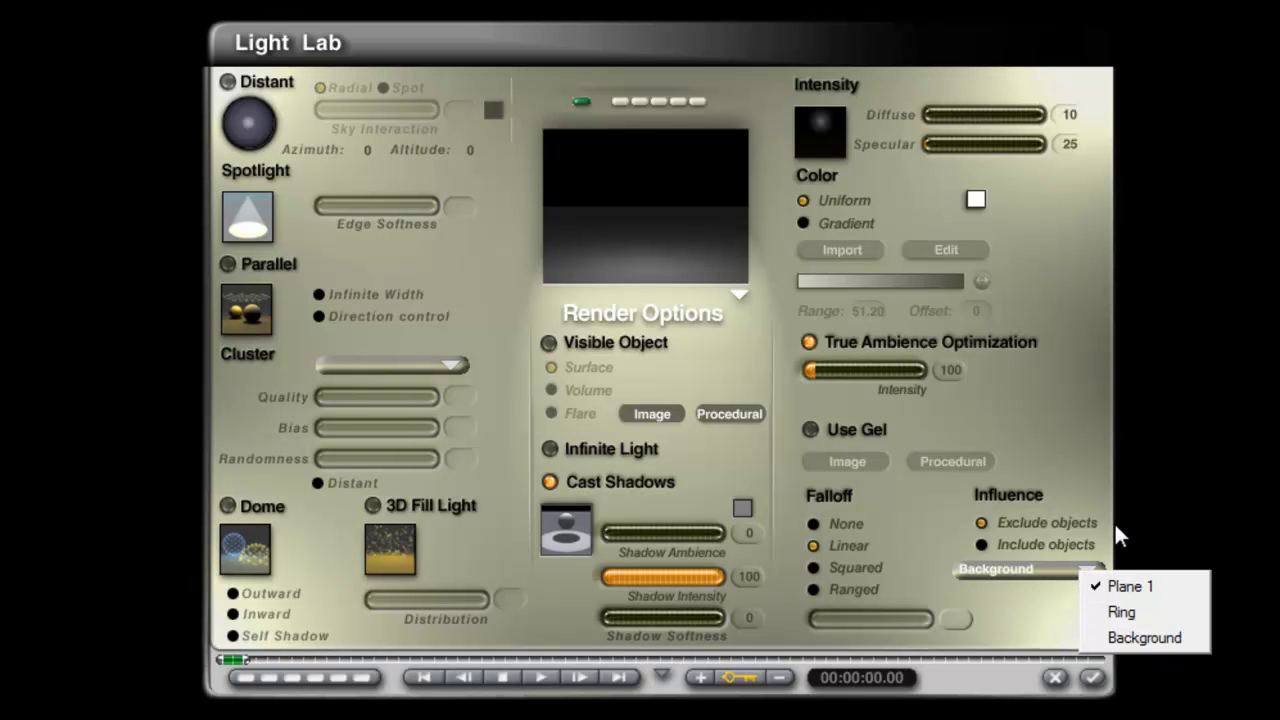
left_click(1125, 637)
left_click(1091, 677)
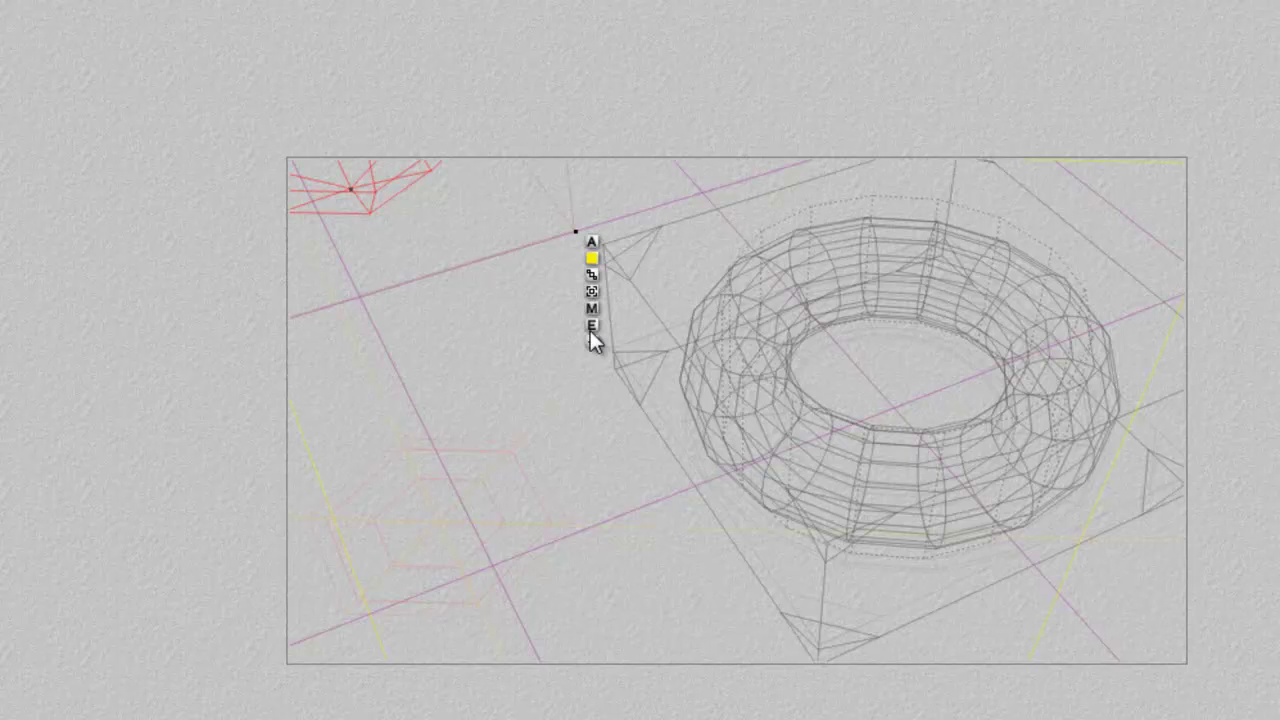
- Remove Plane 1 from the excluded objects of the small radial light
left_click(584, 325)
left_click(1088, 570)
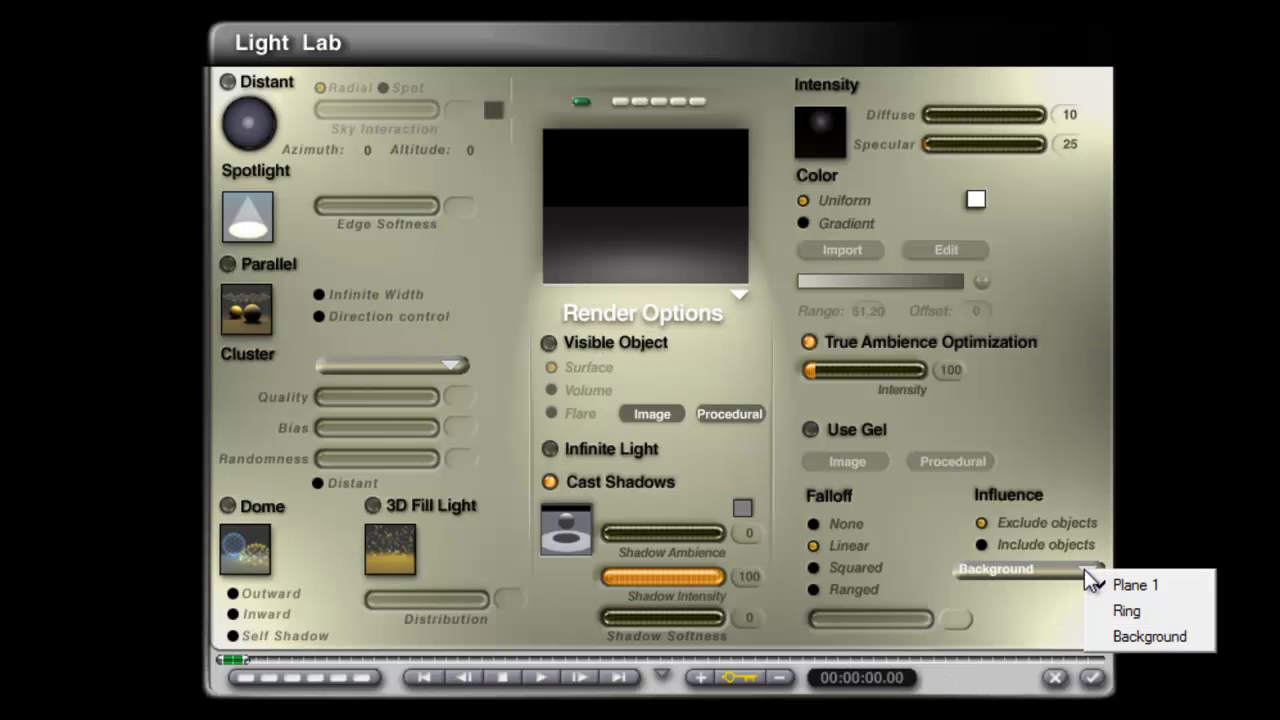
left_click(1130, 588)
left_click(1091, 677)
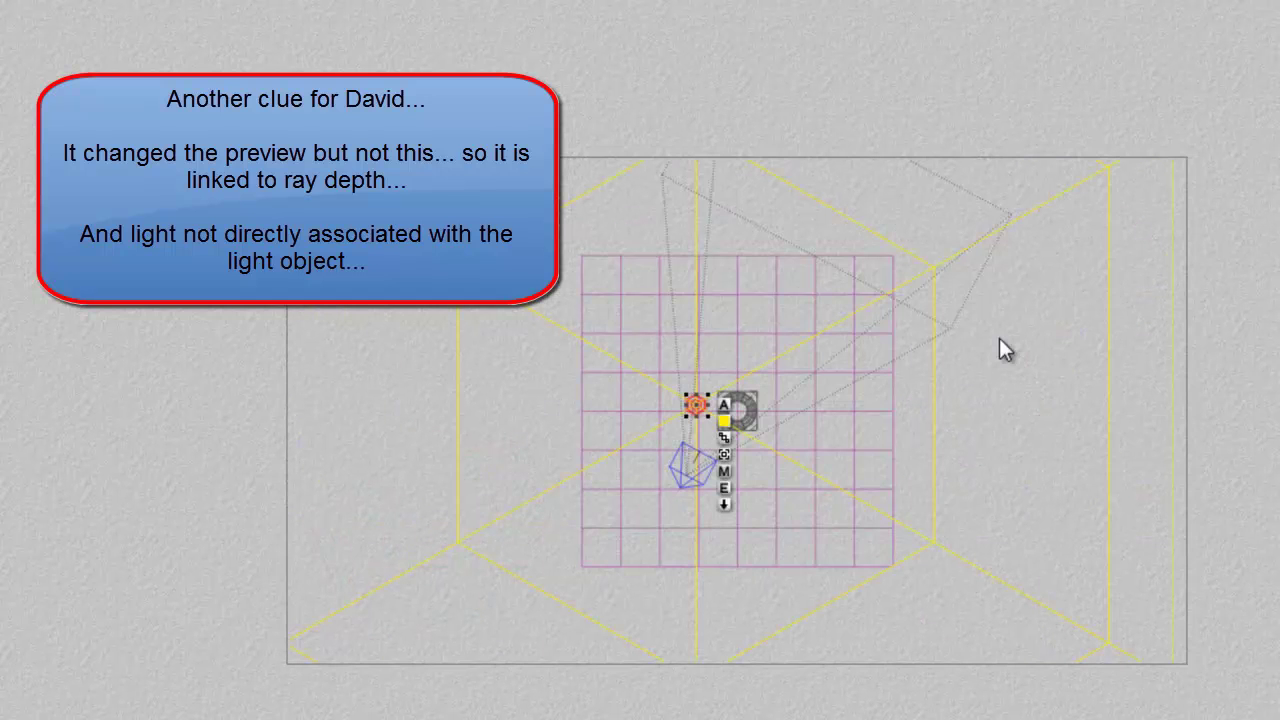
- Check Radial Light 2's list of included objects and the material settings of its procedural gel
right_click(999, 338)
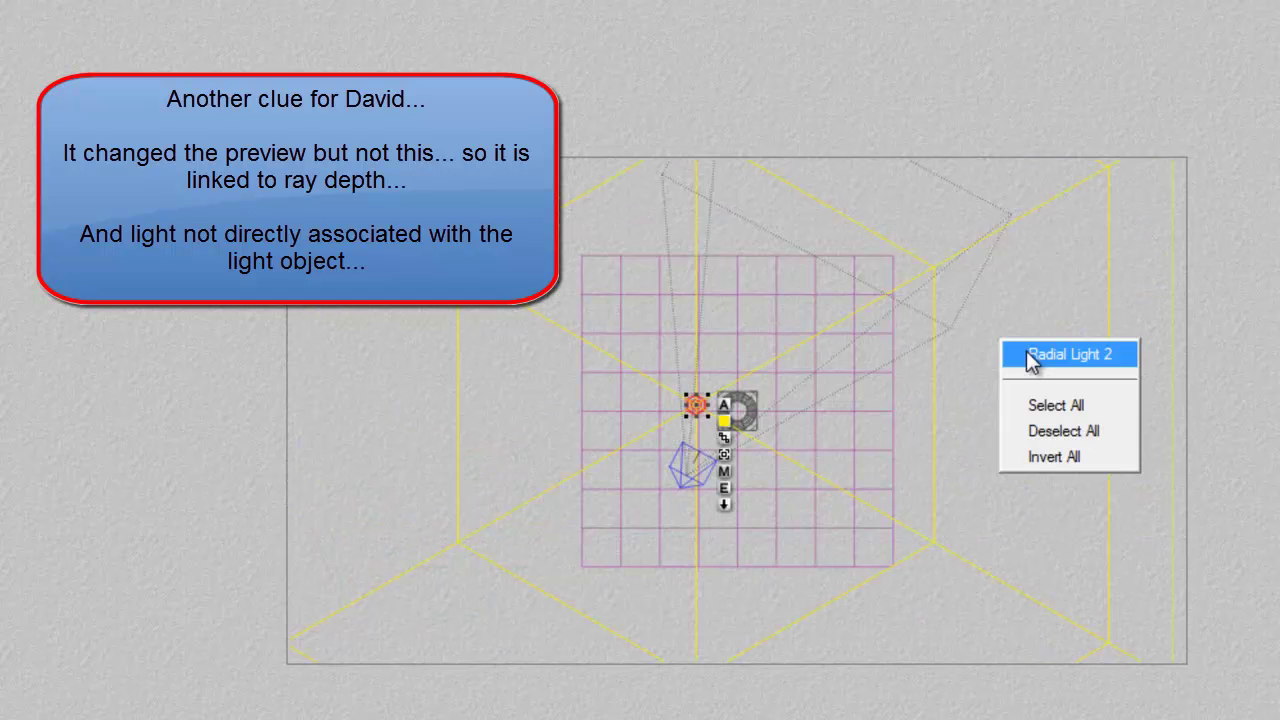
left_click(1086, 402)
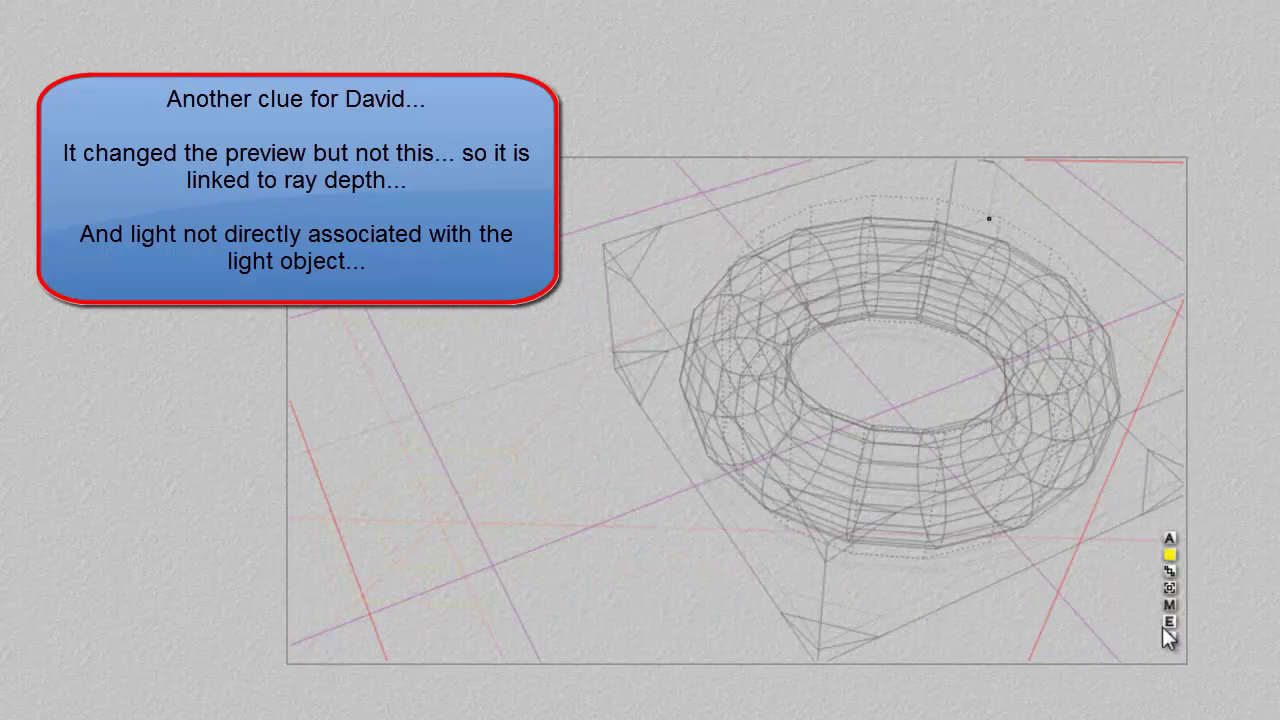
left_click(1166, 624)
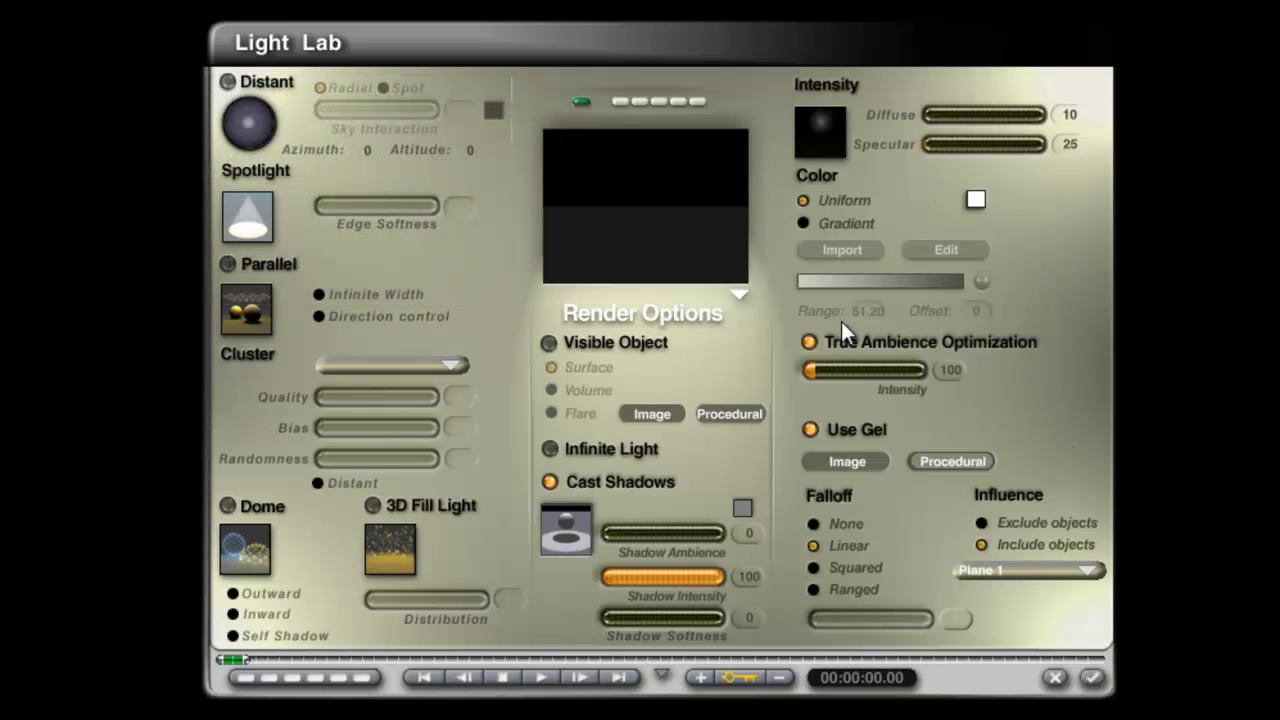
left_click(1079, 566)
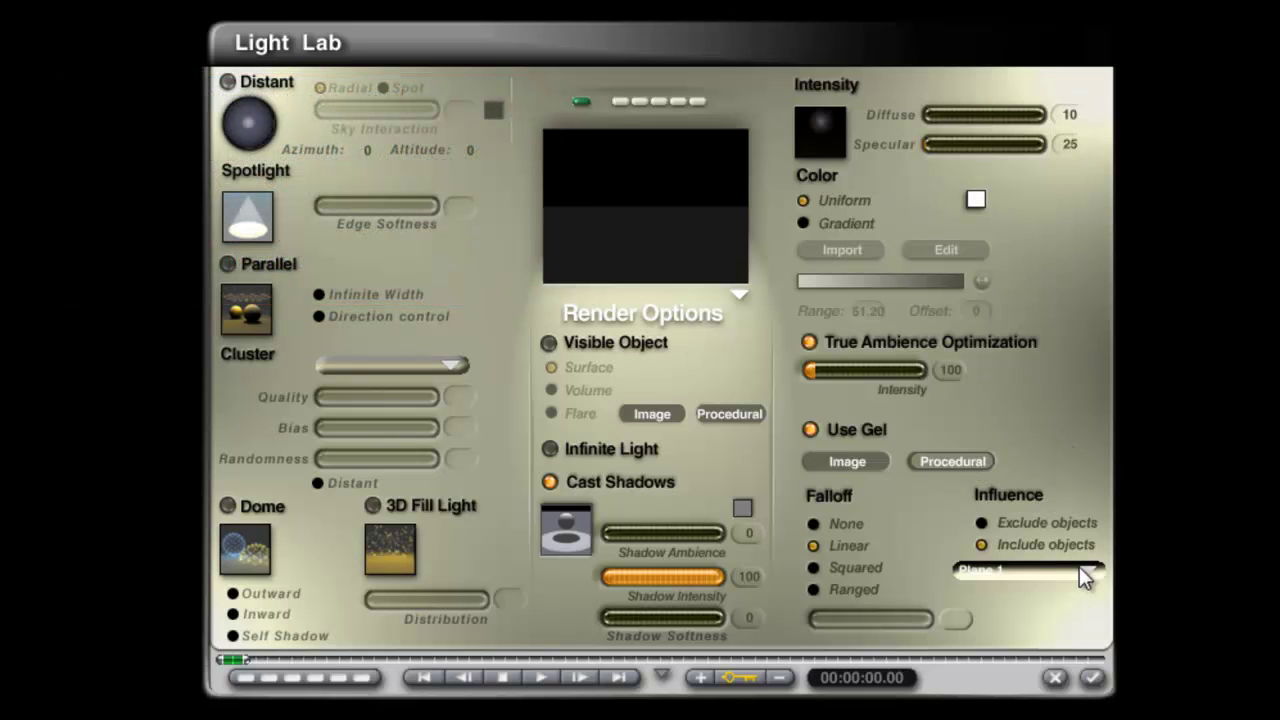
left_click(1188, 634)
left_click(968, 463)
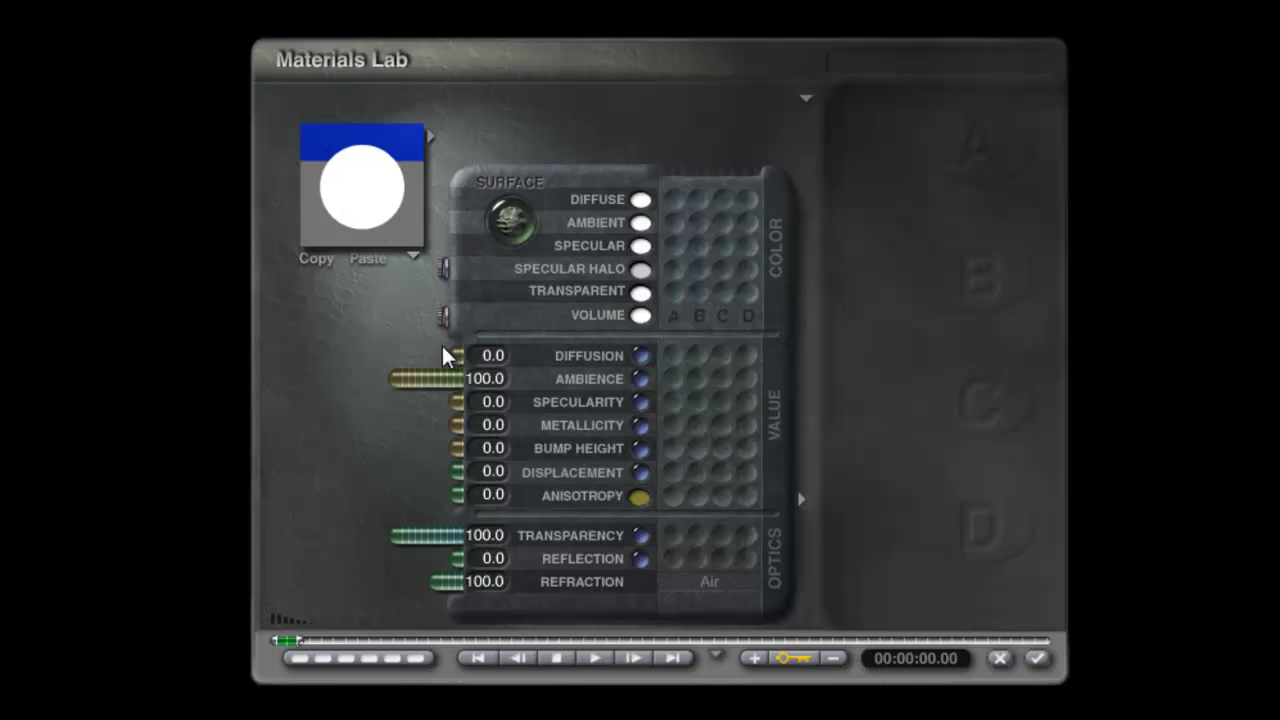
left_click(1036, 660)
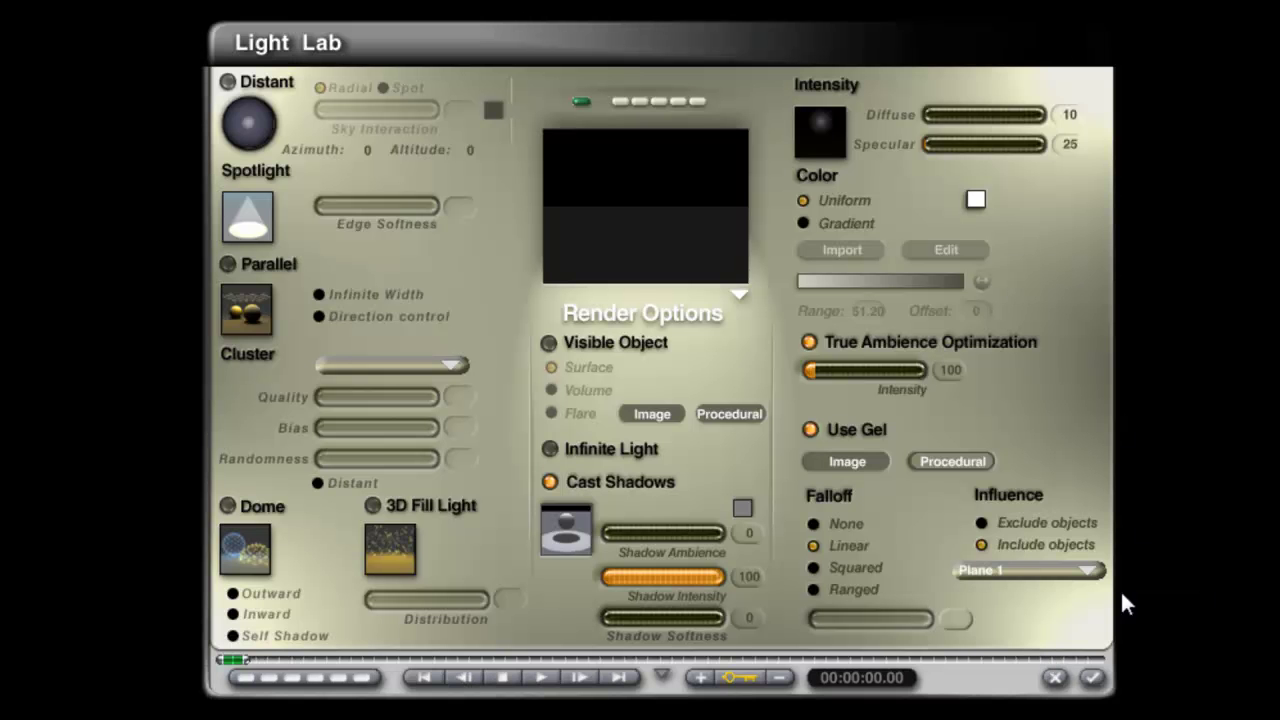
left_click(1093, 678)
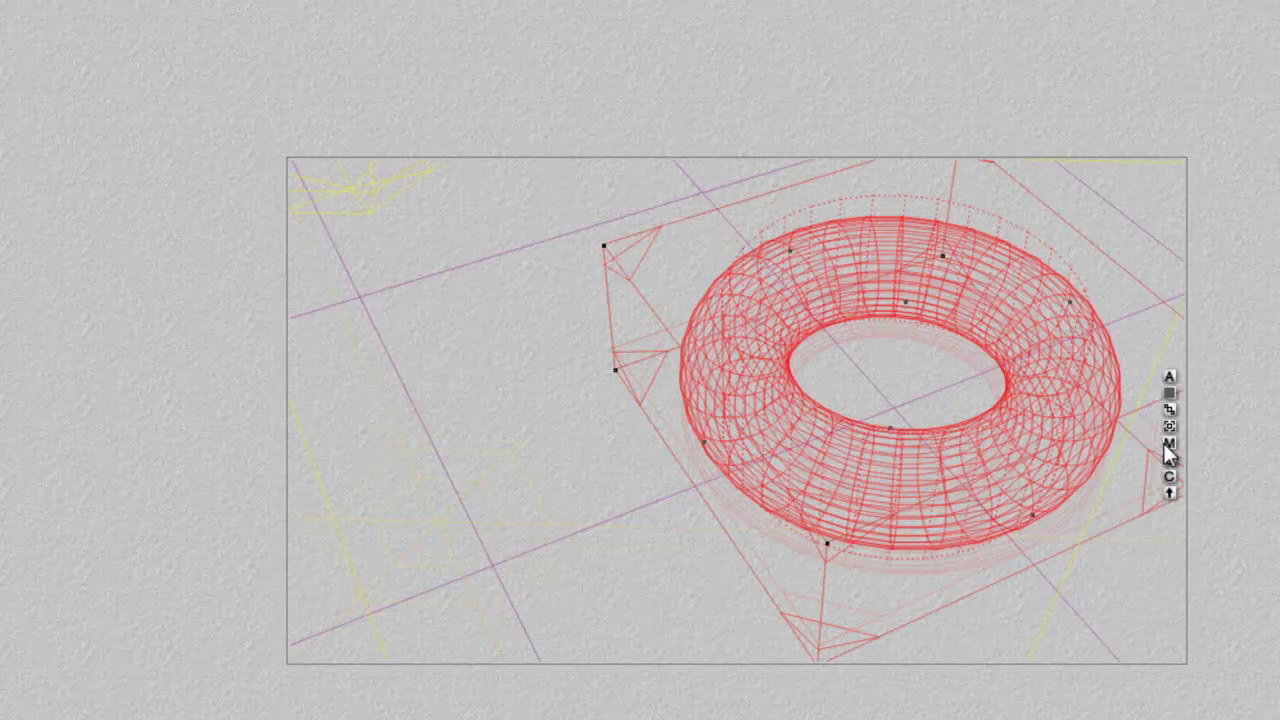
- Set the hue of the ring material's diffuse colour to 25 in the HLS colour model
left_click(1168, 443)
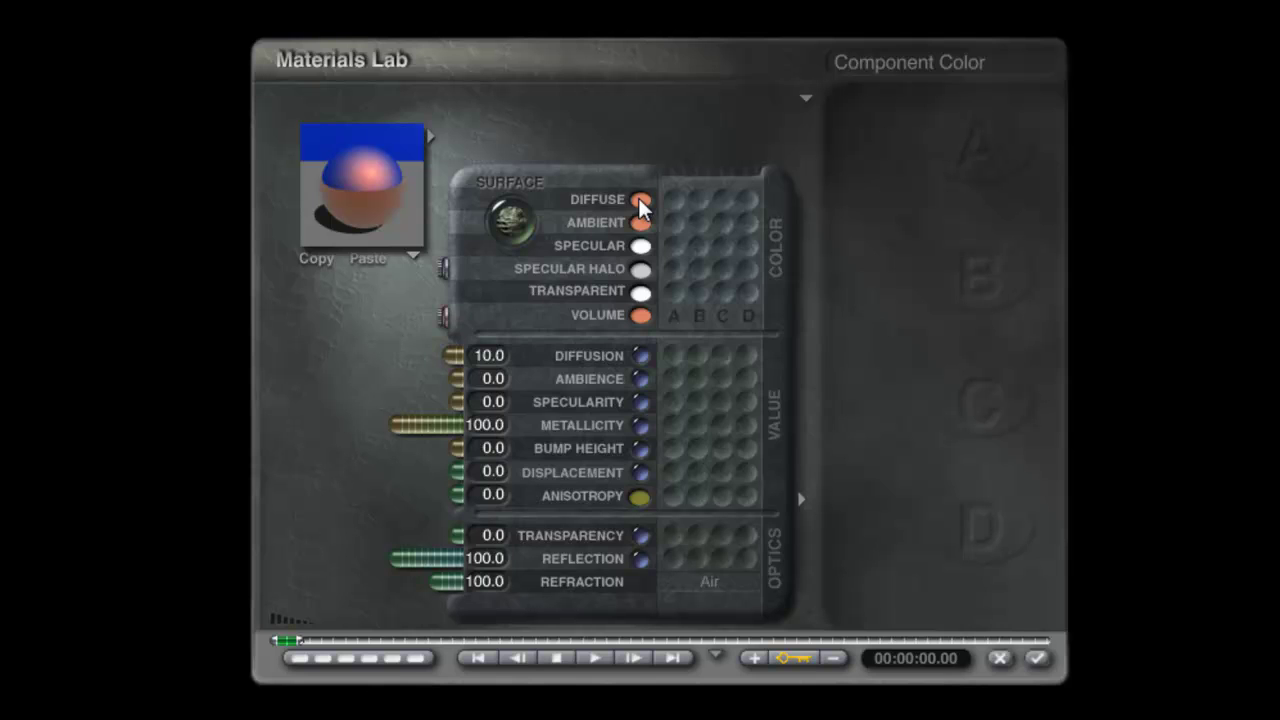
left_click(640, 201)
left_click(614, 438)
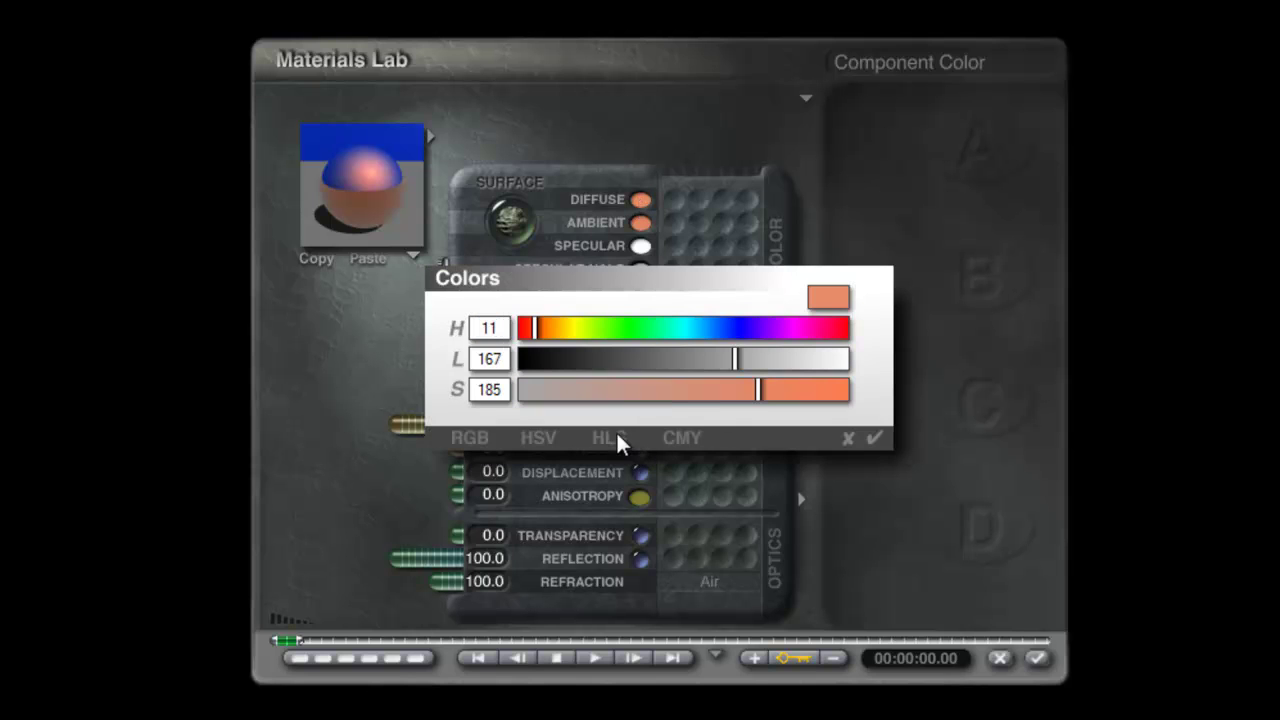
left_click_drag(535, 330, 552, 330)
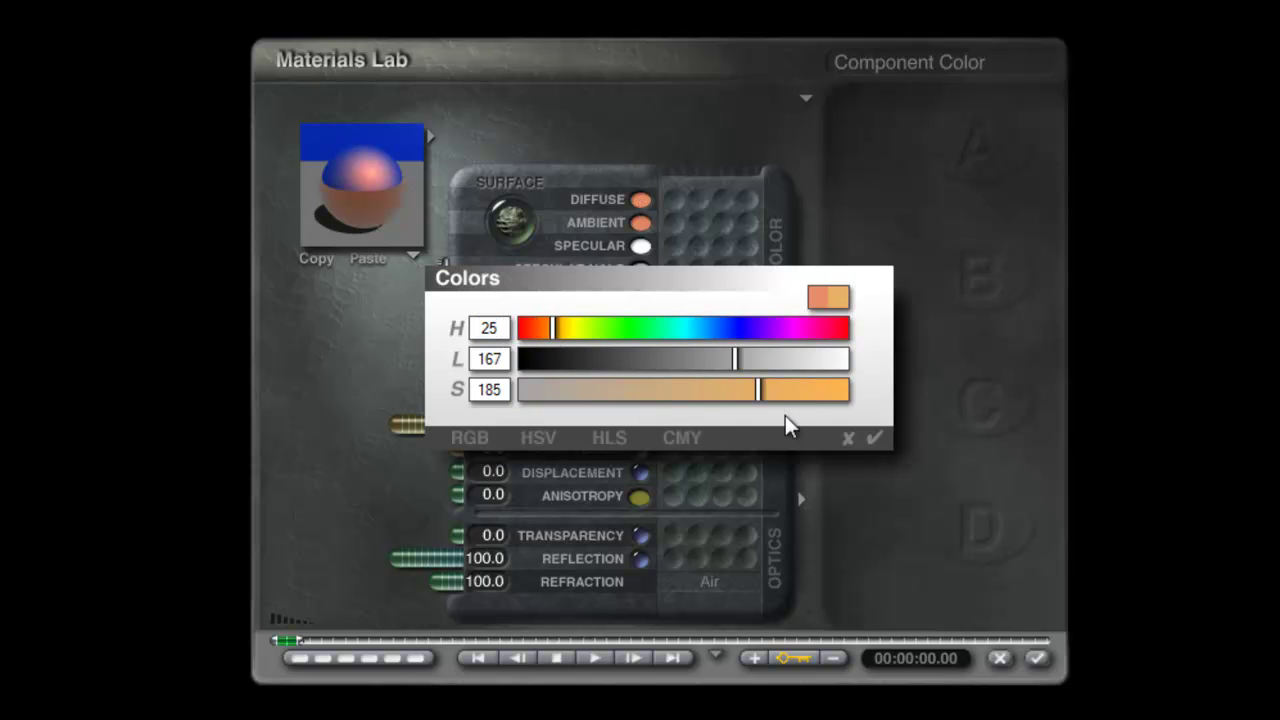
left_click(874, 440)
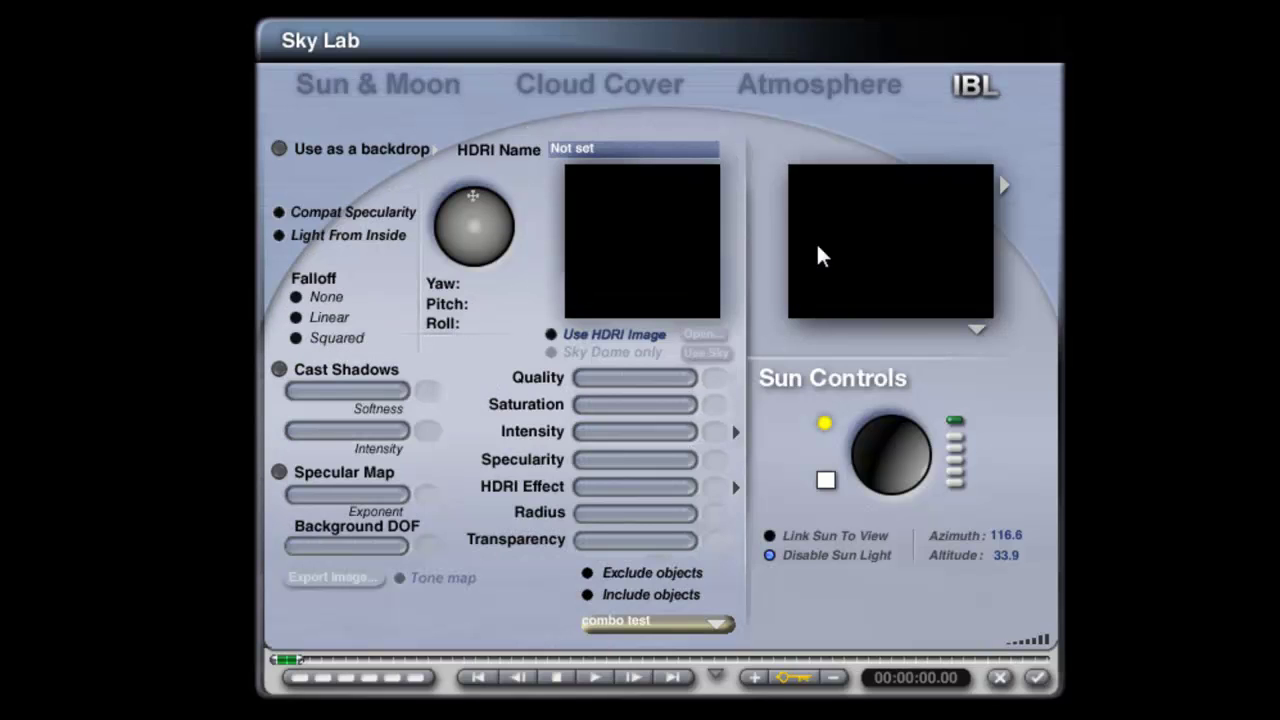
- Load Treppenhalle2_1280.hdr as the HDRI image for the sky's image-based lighting
left_click(700, 334)
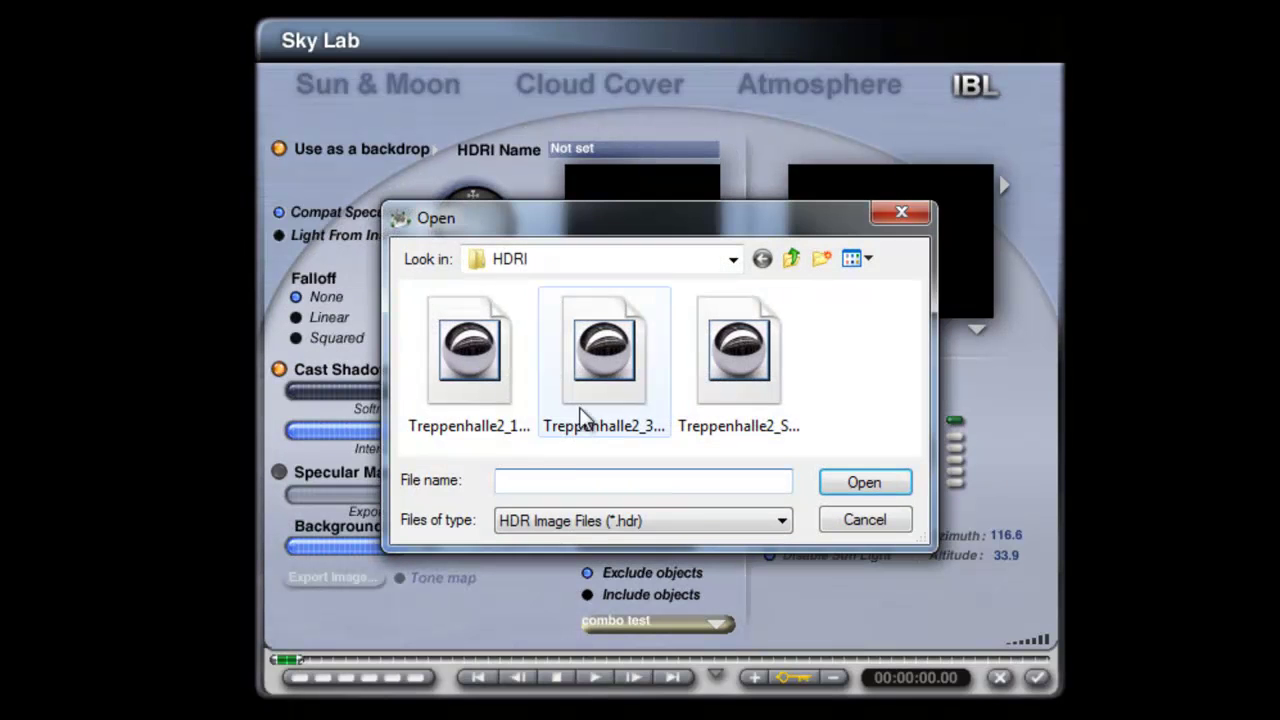
left_click(471, 340)
left_click(862, 482)
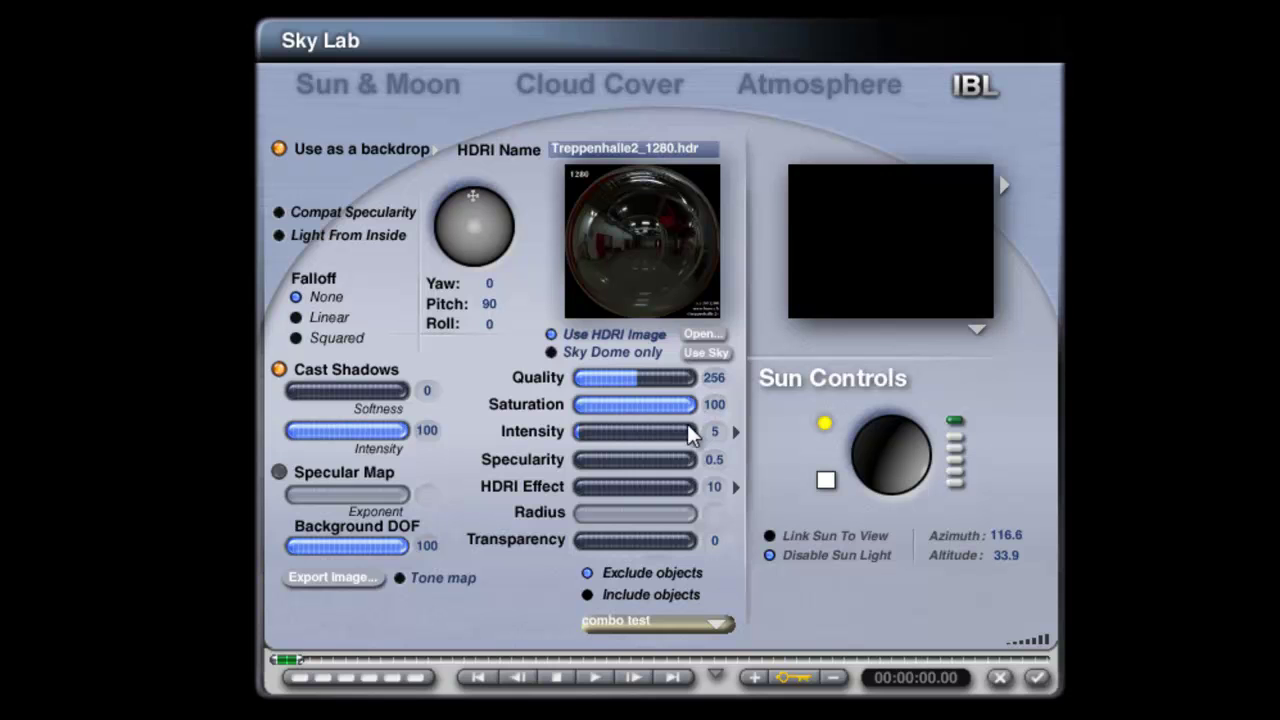
- Set the image-based lighting to quality 16, intensity 20, specularity 0 and HDRI effect 0
type("20")
key("Return")
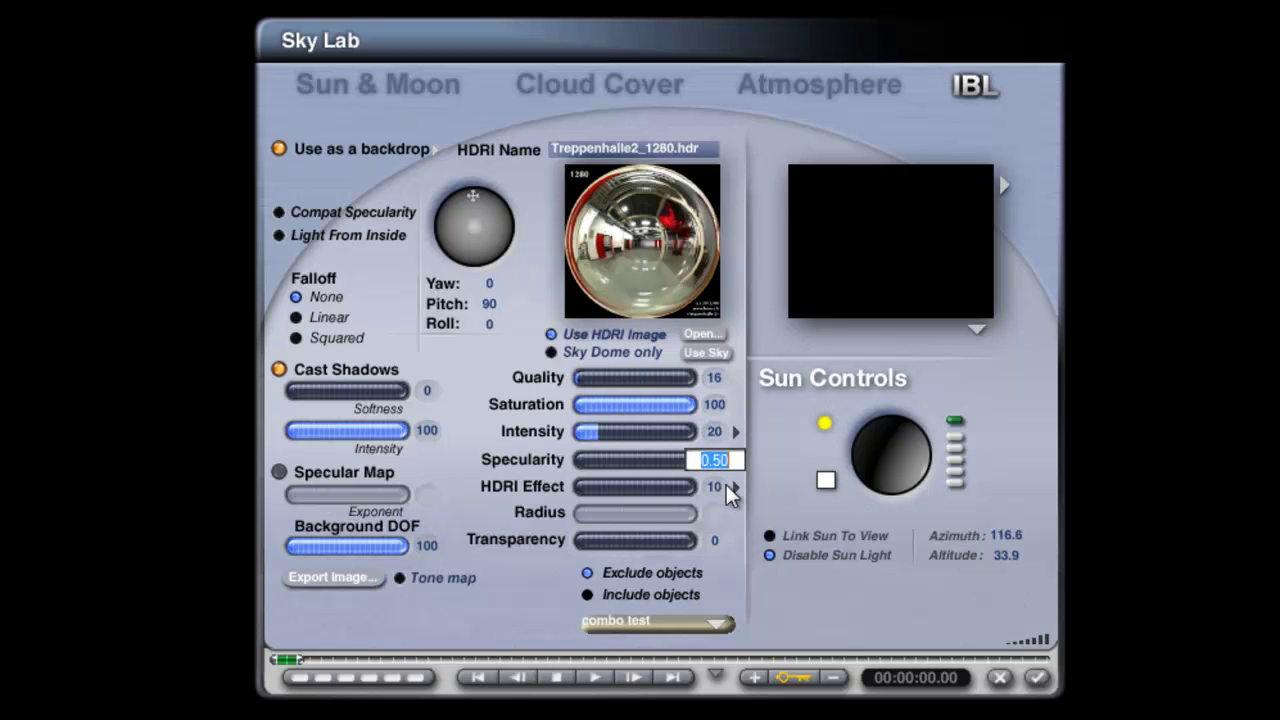
type("0")
key("Return")
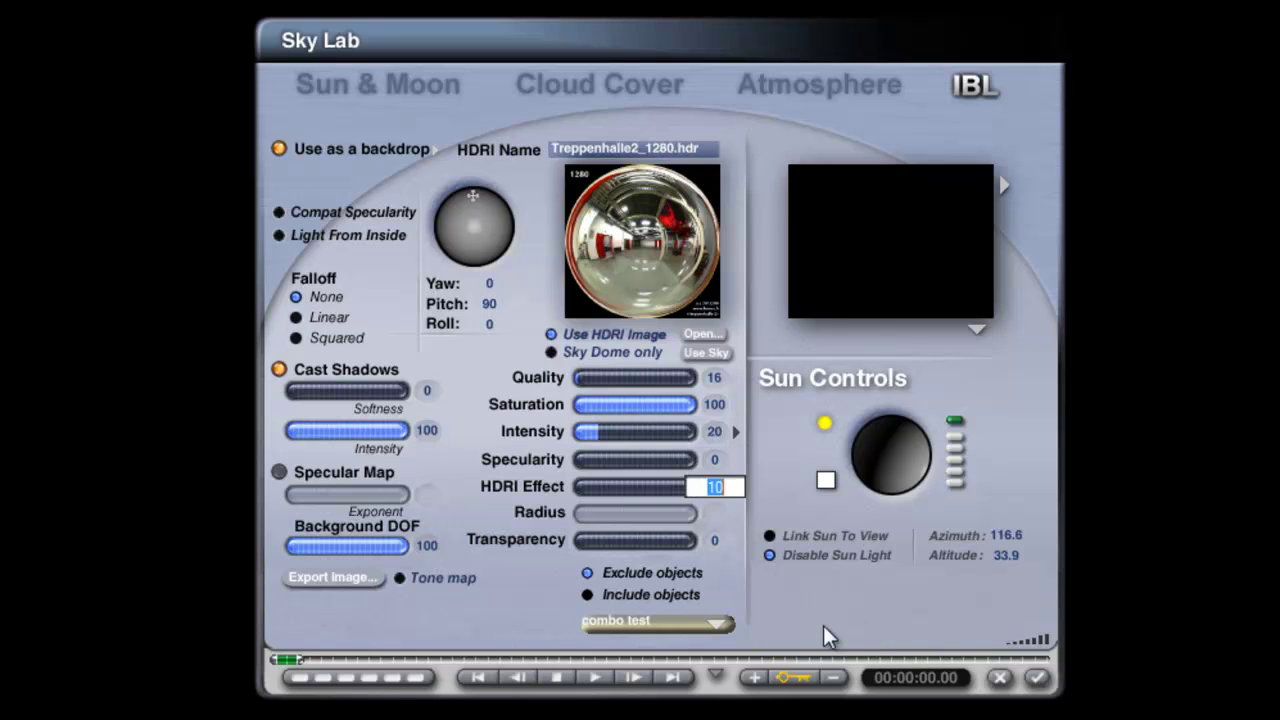
type("0")
key("Return")
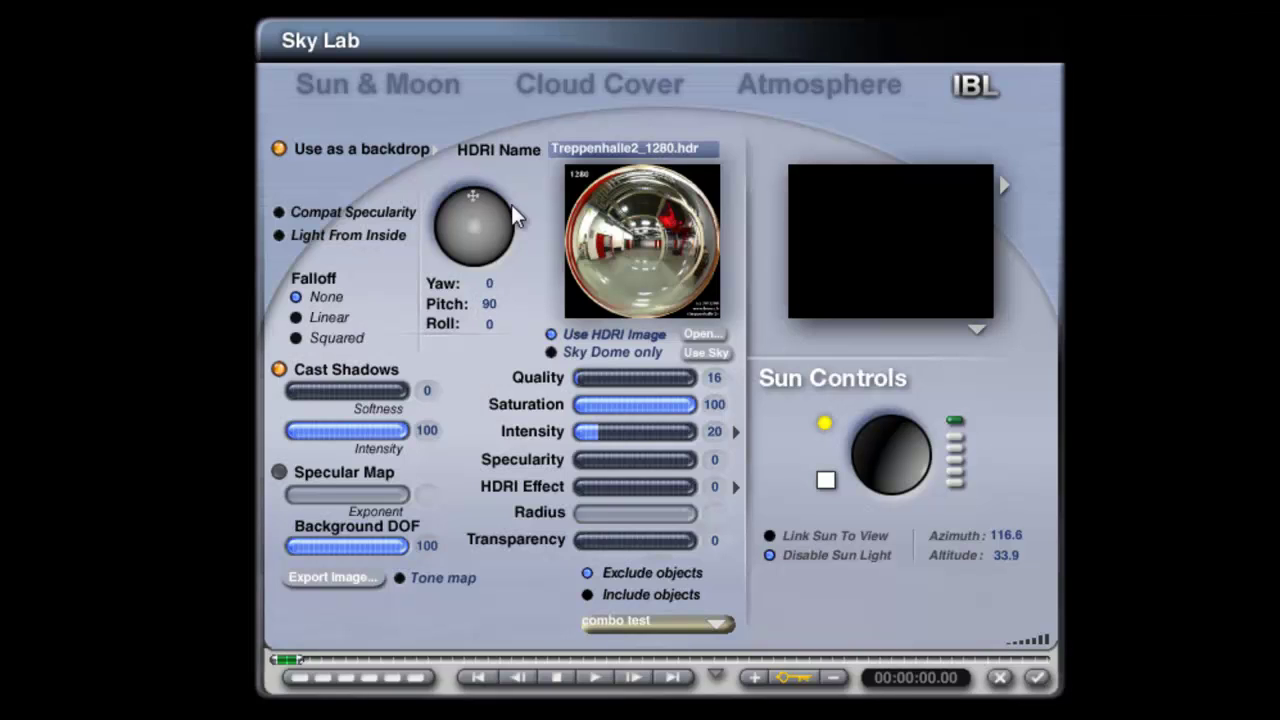
- Change the backdrop mode of the HDRI image and apply the sky settings
left_click(433, 149)
left_click(483, 216)
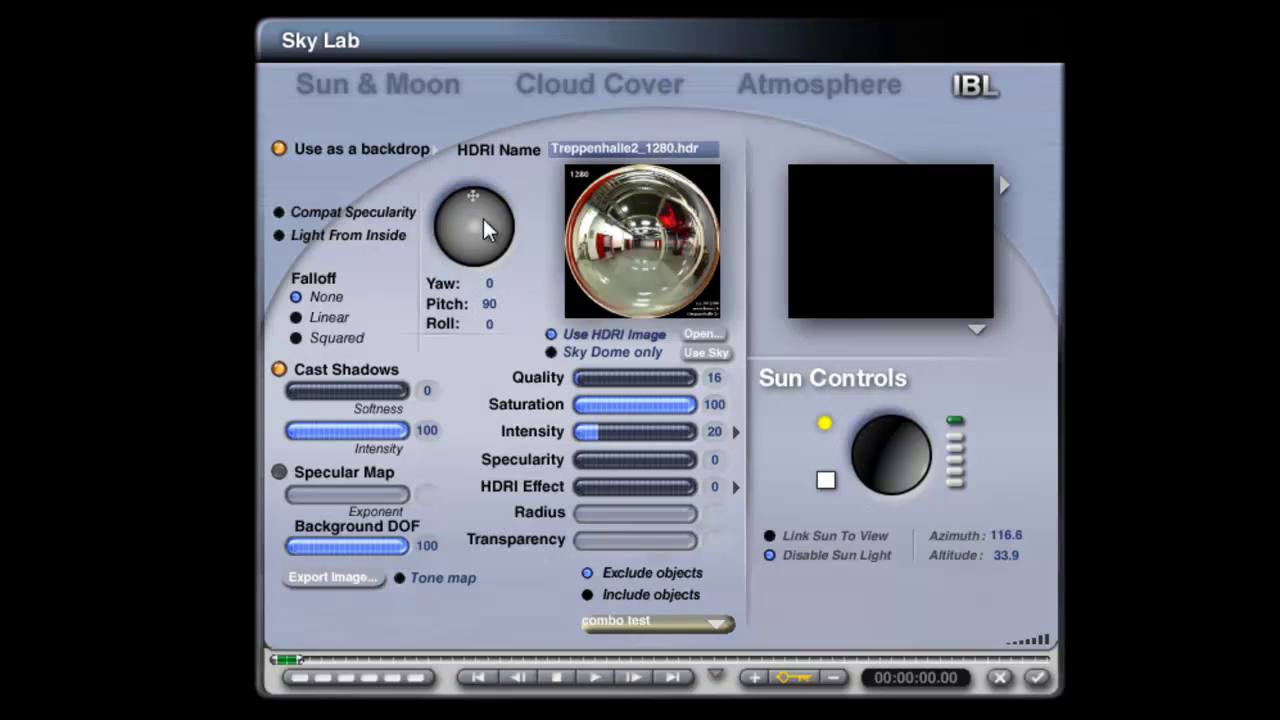
left_click(1040, 678)
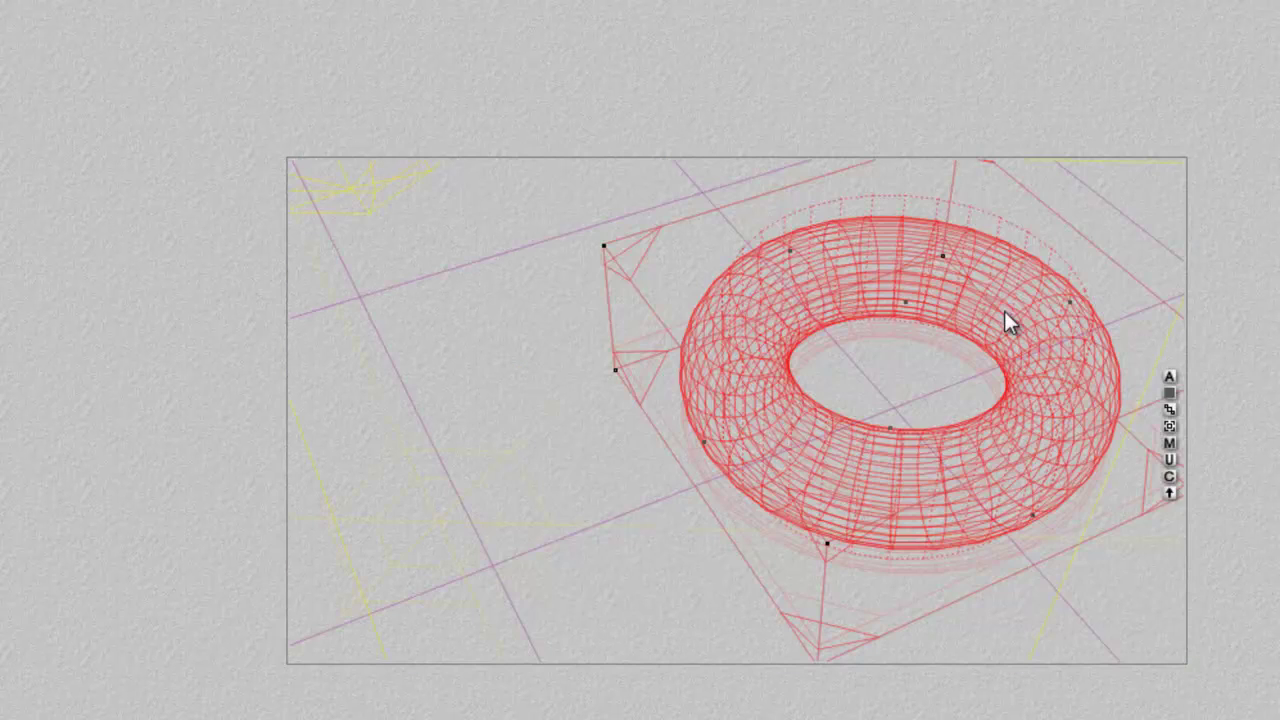
- Set the diffusion of Radial Light 2's procedural gel to 0 and apply the gel and light settings
key("4")
key("2")
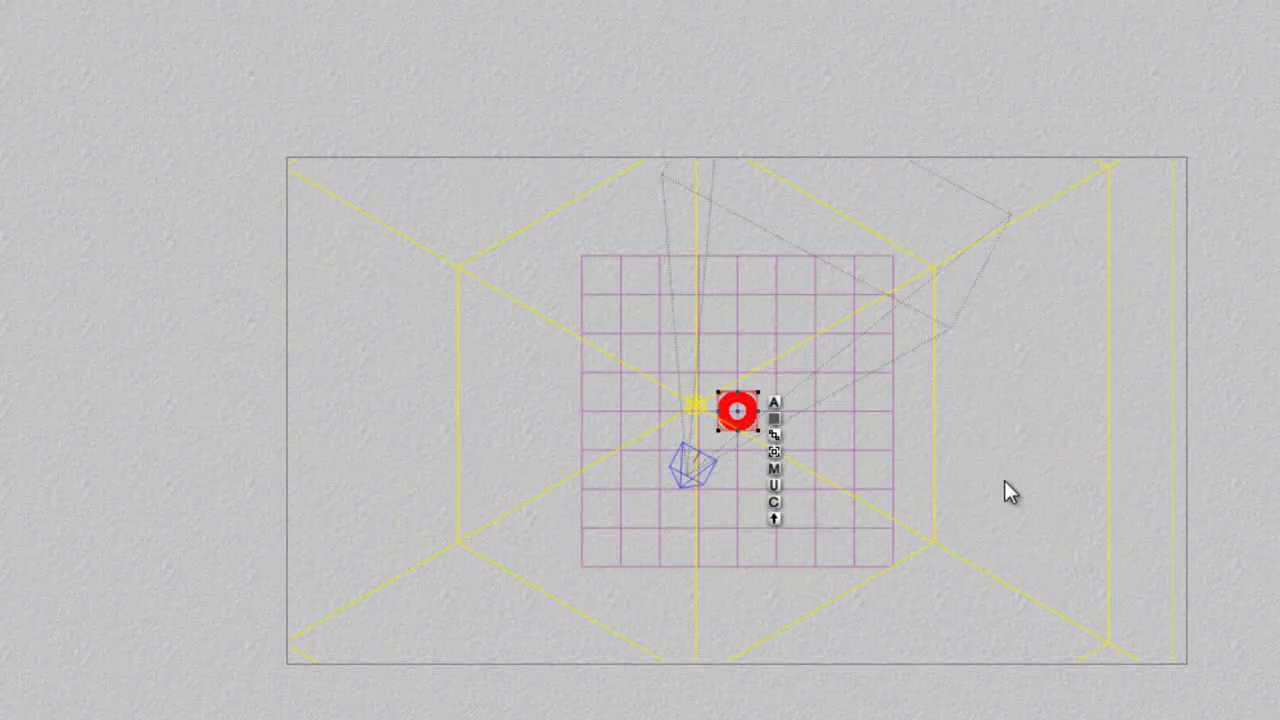
right_click(1098, 426)
left_click(1129, 441)
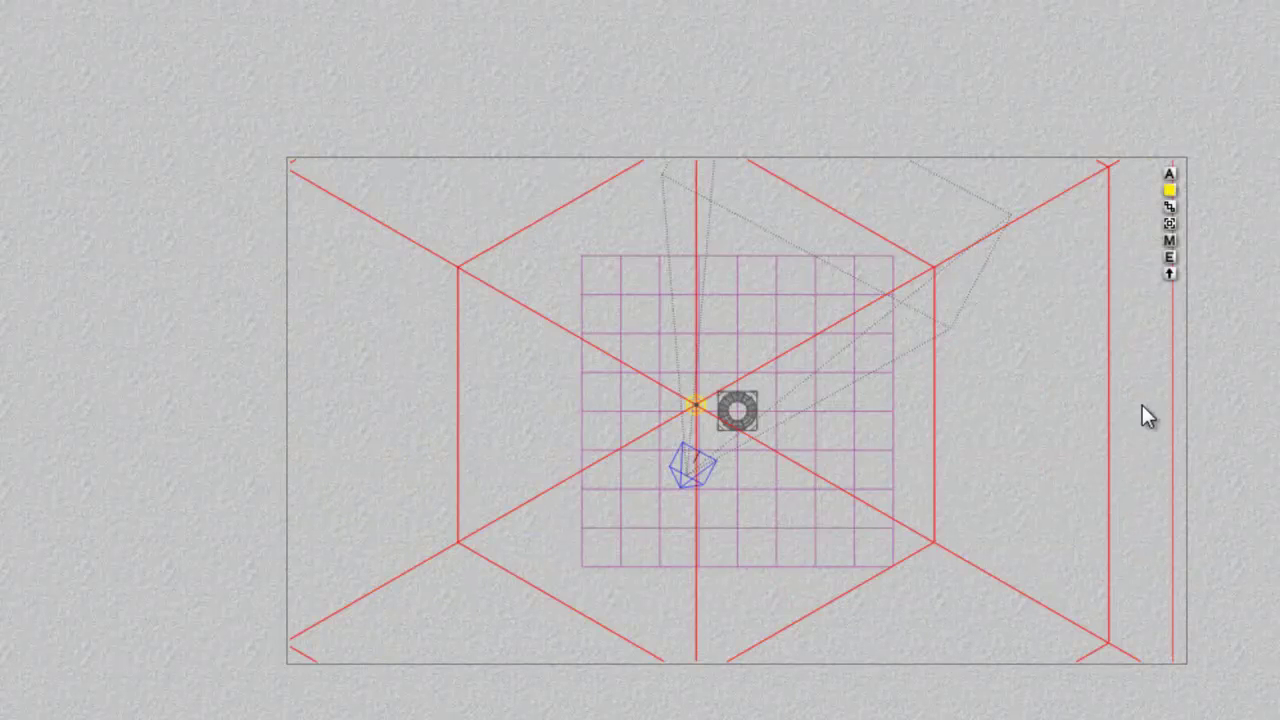
left_click(1169, 257)
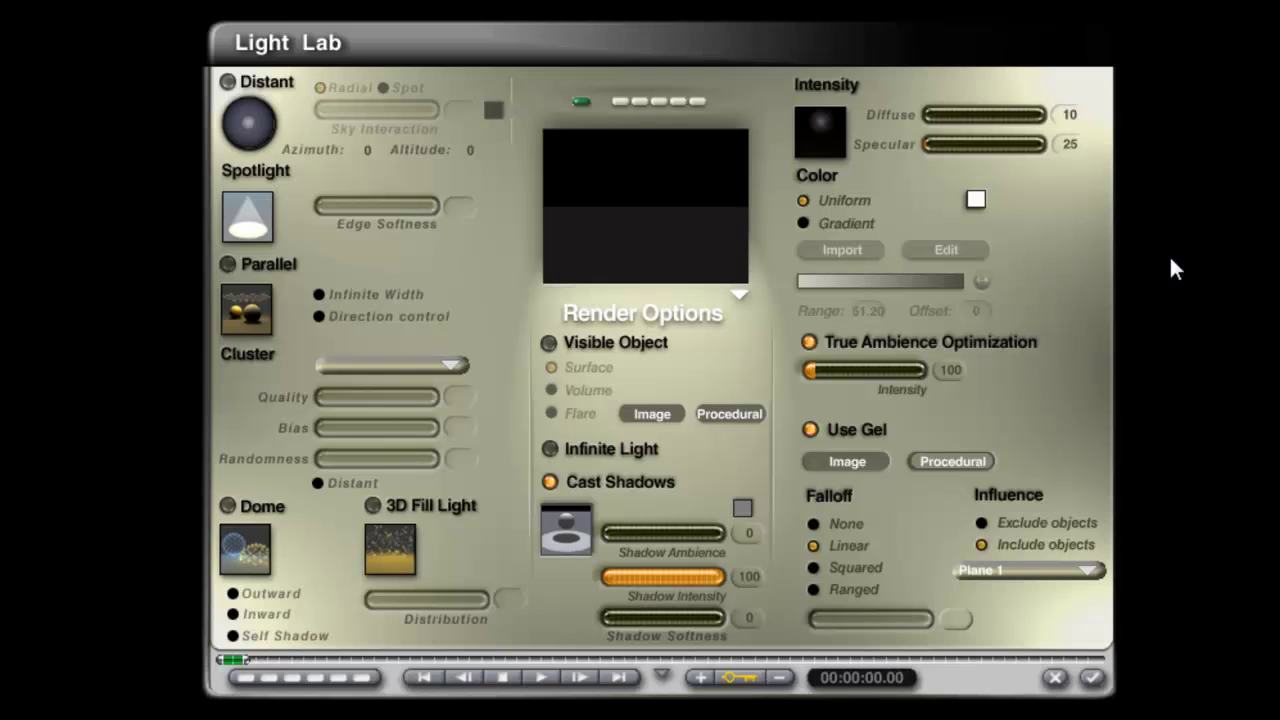
left_click(953, 460)
left_click_drag(448, 355, 268, 194)
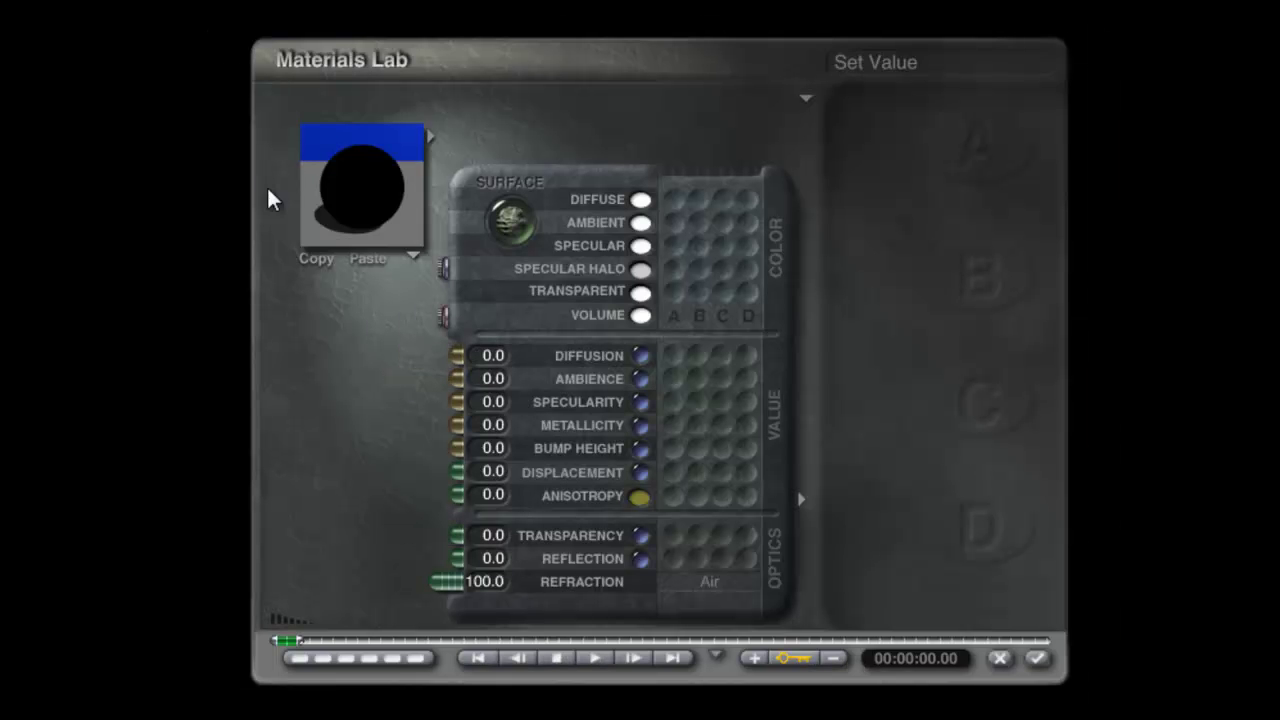
left_click(1034, 659)
left_click(1096, 684)
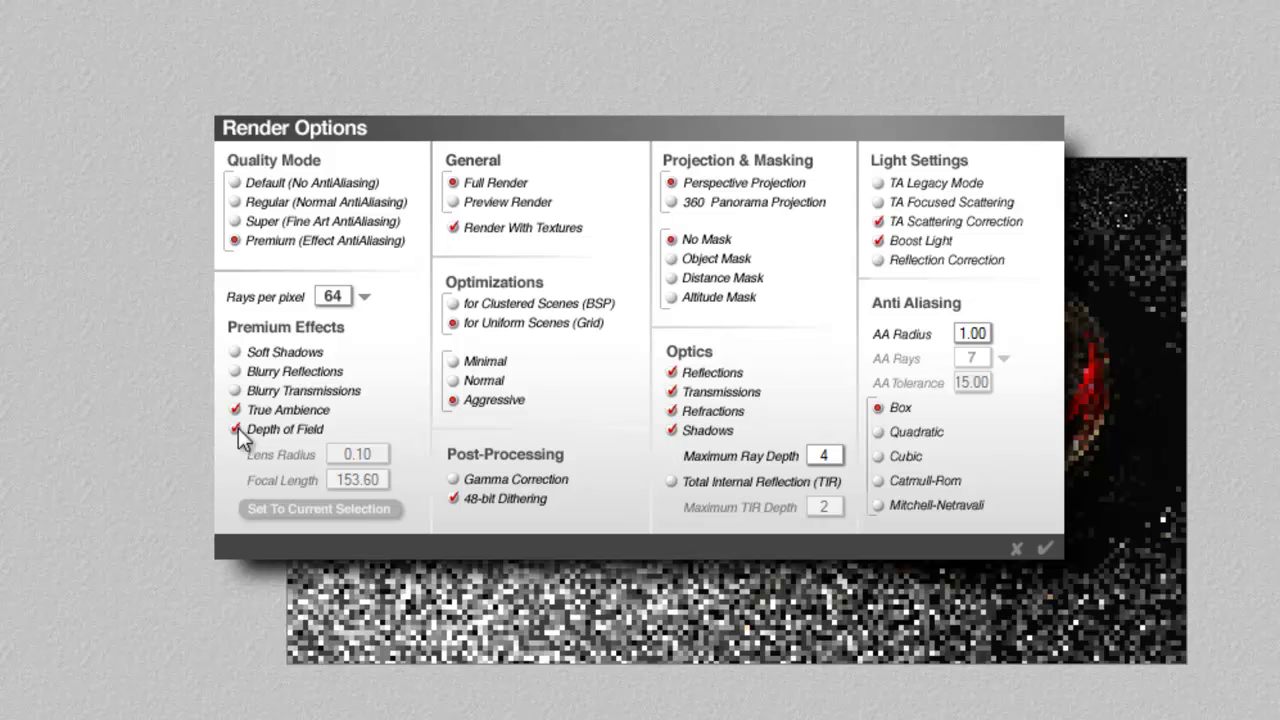
- Turn off Depth of Field and set the rays per pixel to 256 in the render options
left_click(235, 428)
left_click(364, 296)
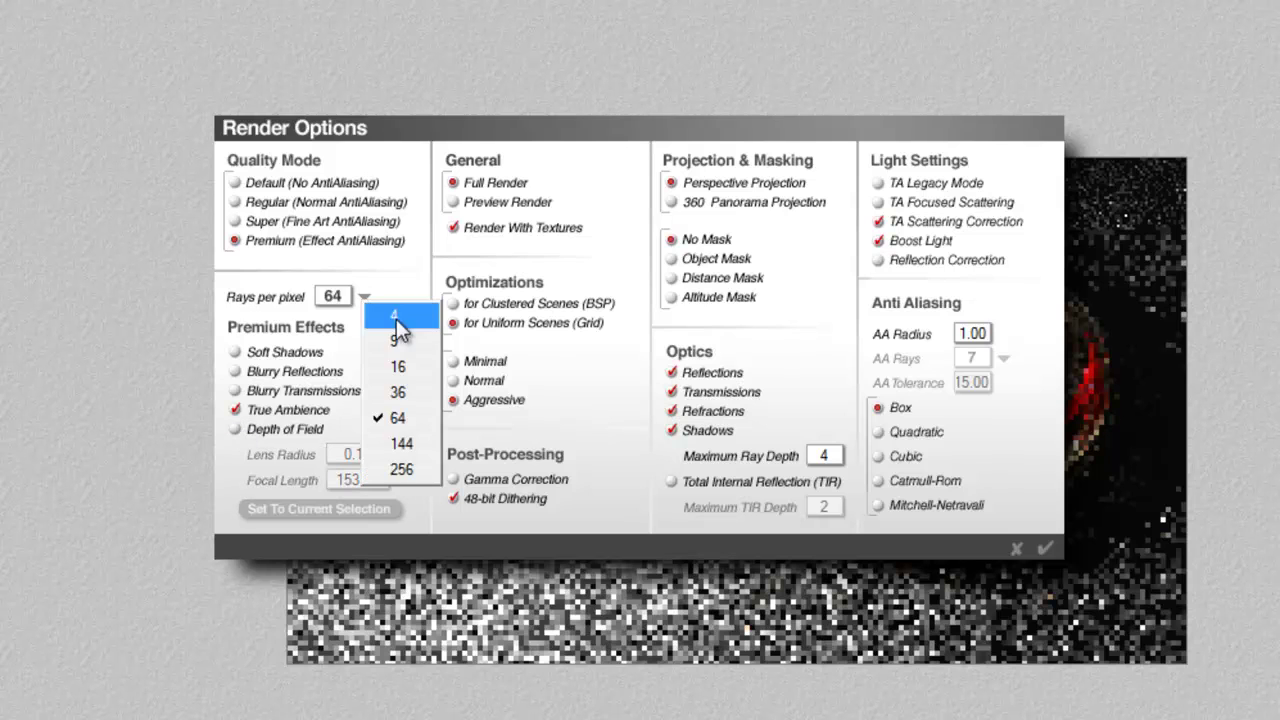
left_click(403, 470)
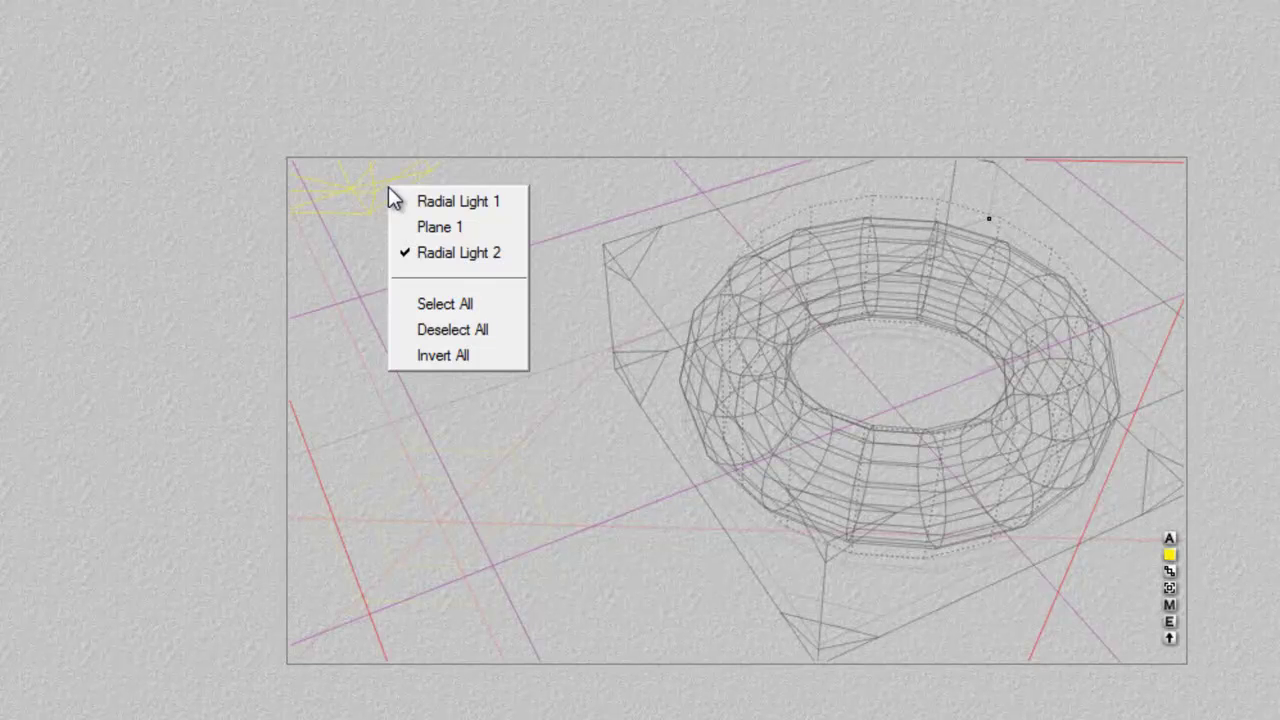
- Open Radial Light 1's light settings and check the list of objects excluded from its influence
left_click(434, 204)
left_click(595, 326)
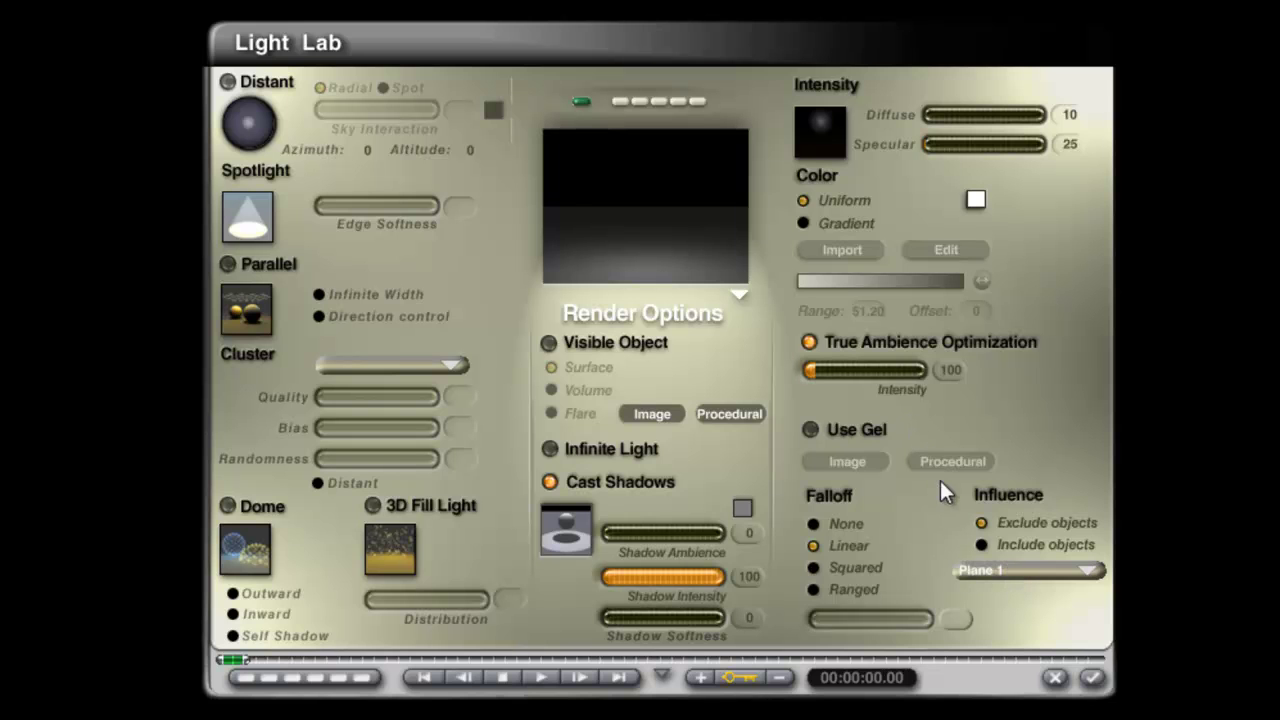
left_click(1086, 570)
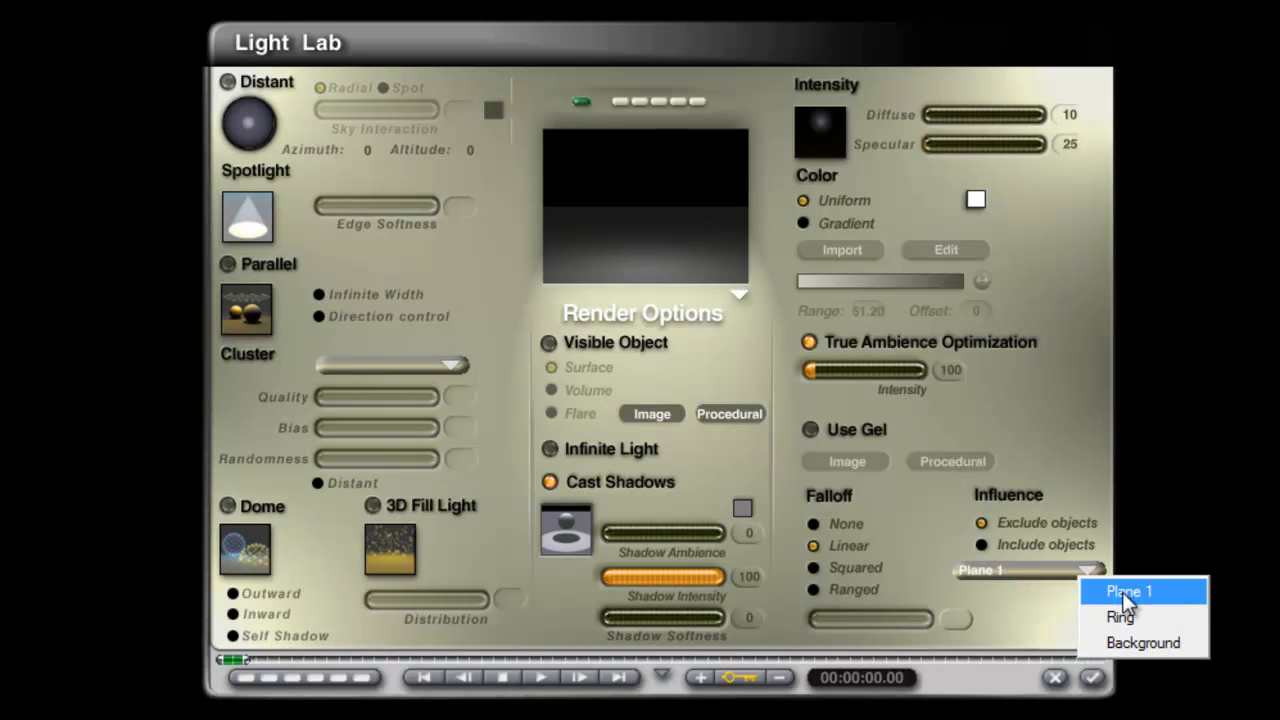
left_click(1172, 547)
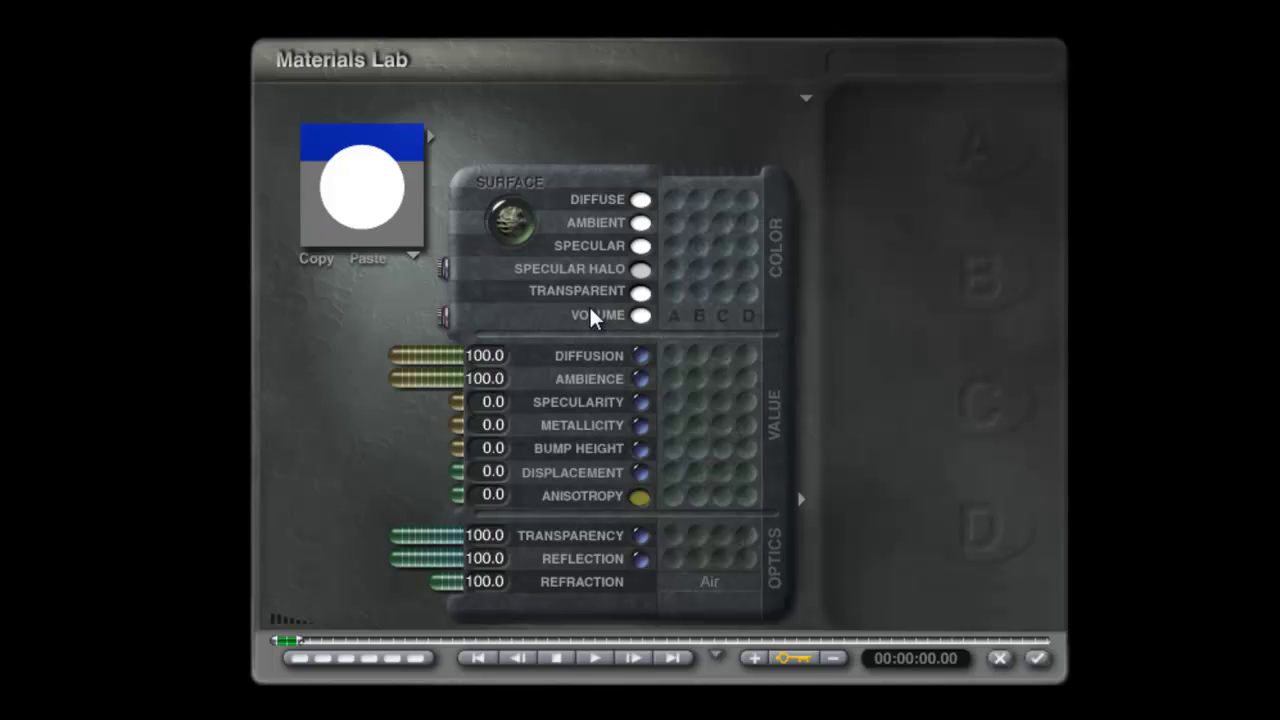
- Set diffusion, ambience, transparency and reflection of Radial Light 1's gel material to 0 and apply it
left_click(401, 360)
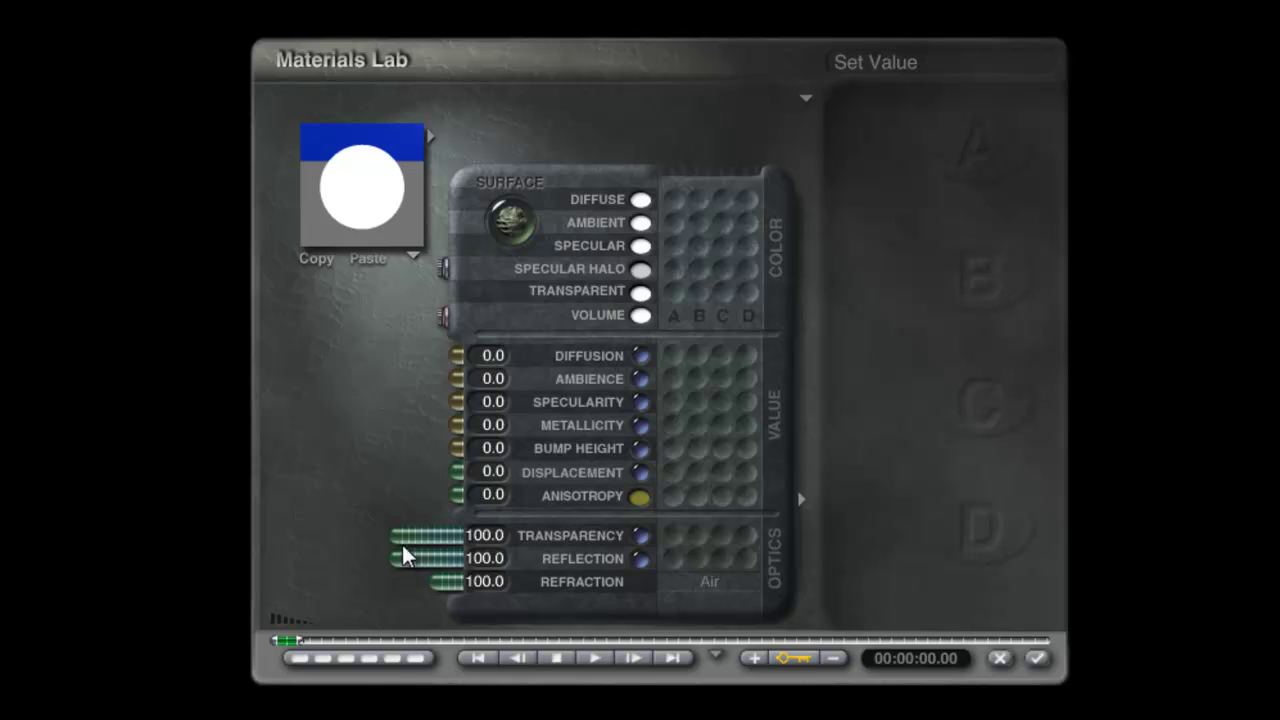
left_click_drag(400, 540, 766, 543)
left_click_drag(395, 555, 548, 558)
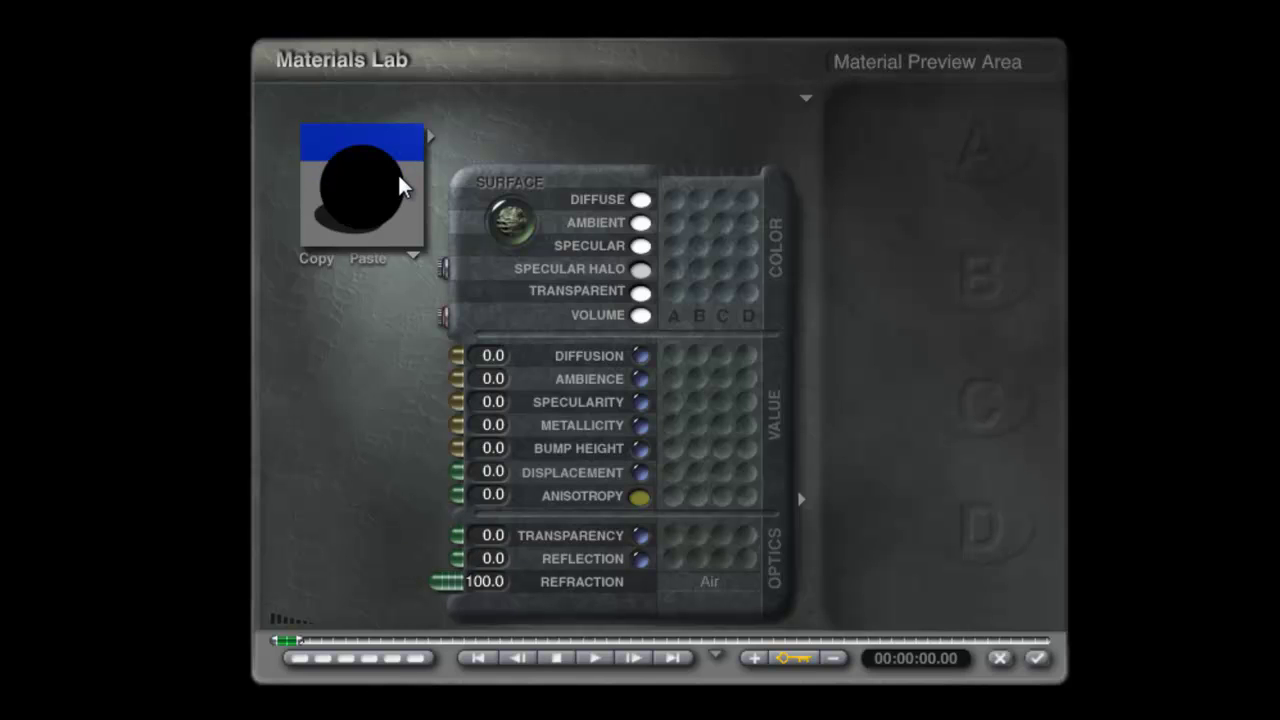
left_click(1034, 658)
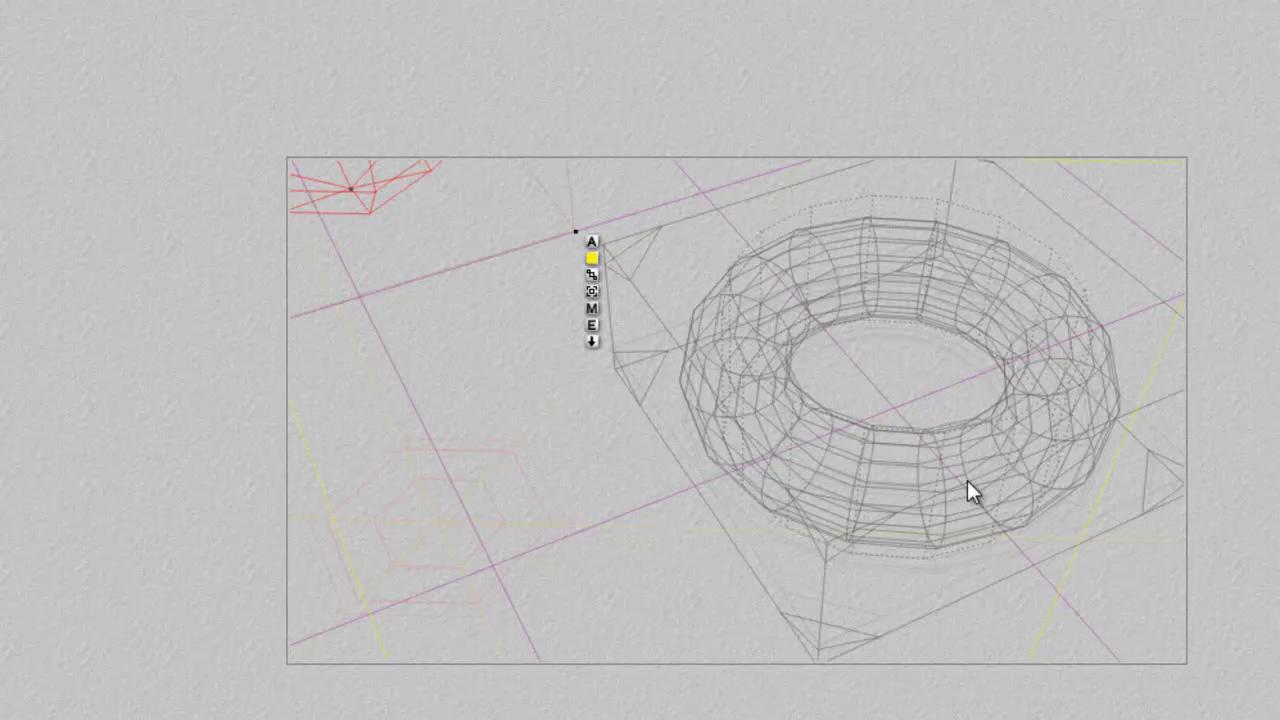
- Set the diffusion of Radial Light 1's gel material to 100 and apply it
left_click(592, 327)
left_click_drag(457, 357, 71, 366)
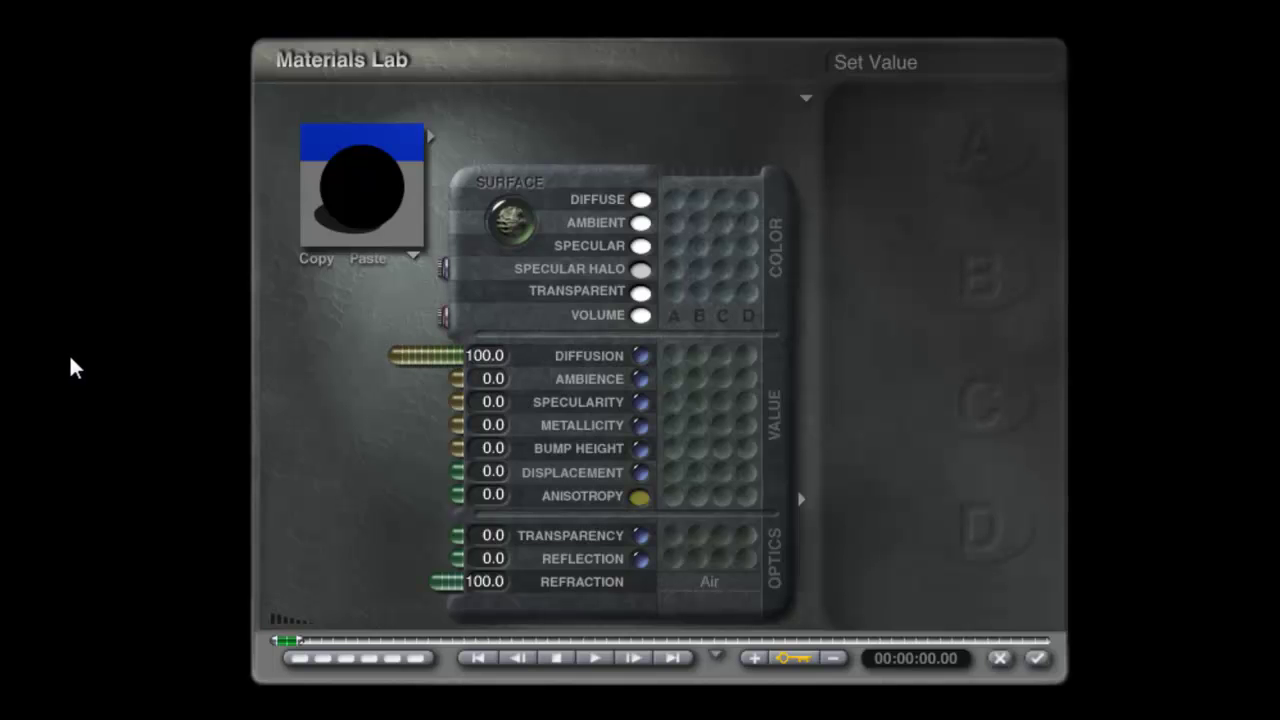
left_click(1037, 658)
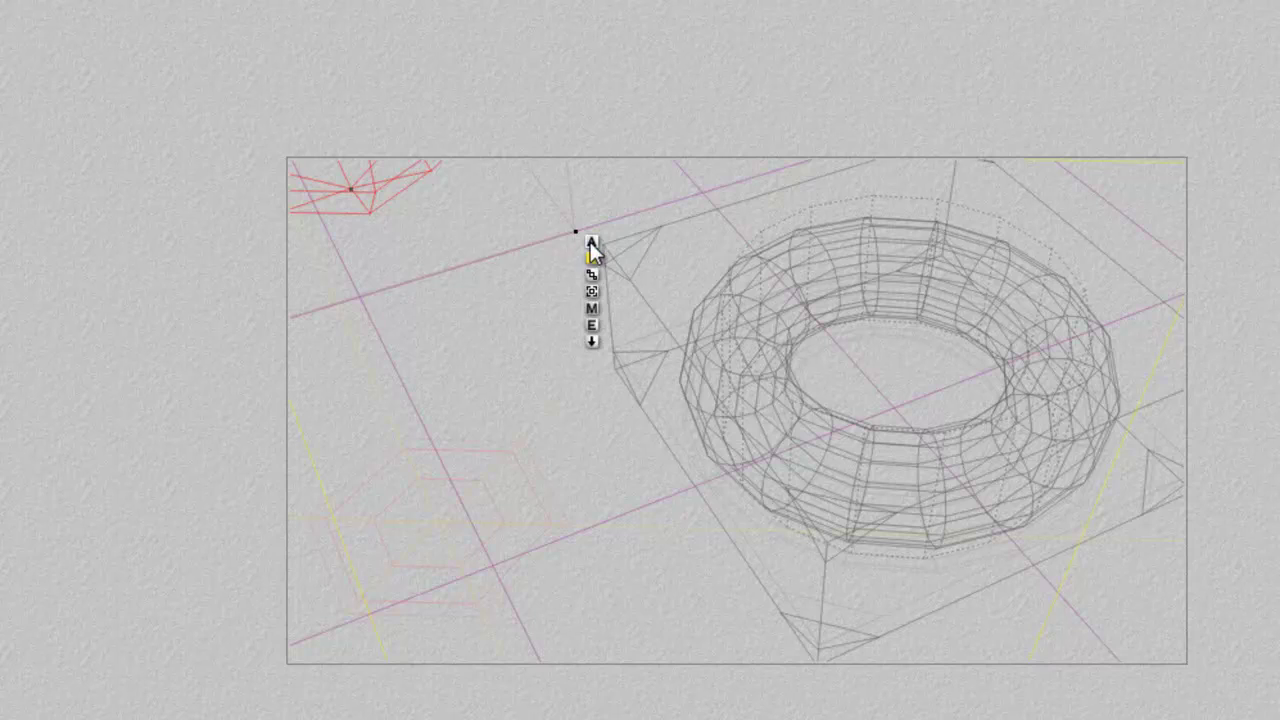
- Set Radial Light 1's diffuse intensity to 999 and apply the light settings
left_click(591, 326)
left_click_drag(957, 123, 955, 120)
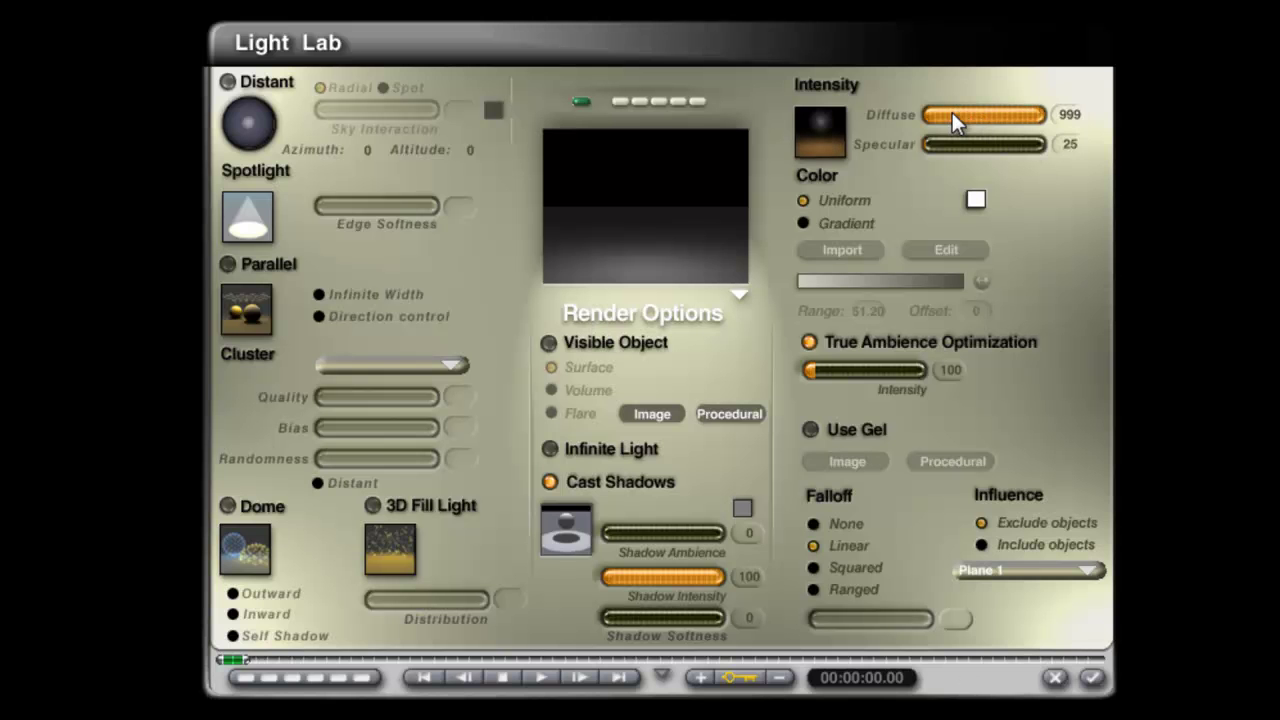
left_click(1093, 678)
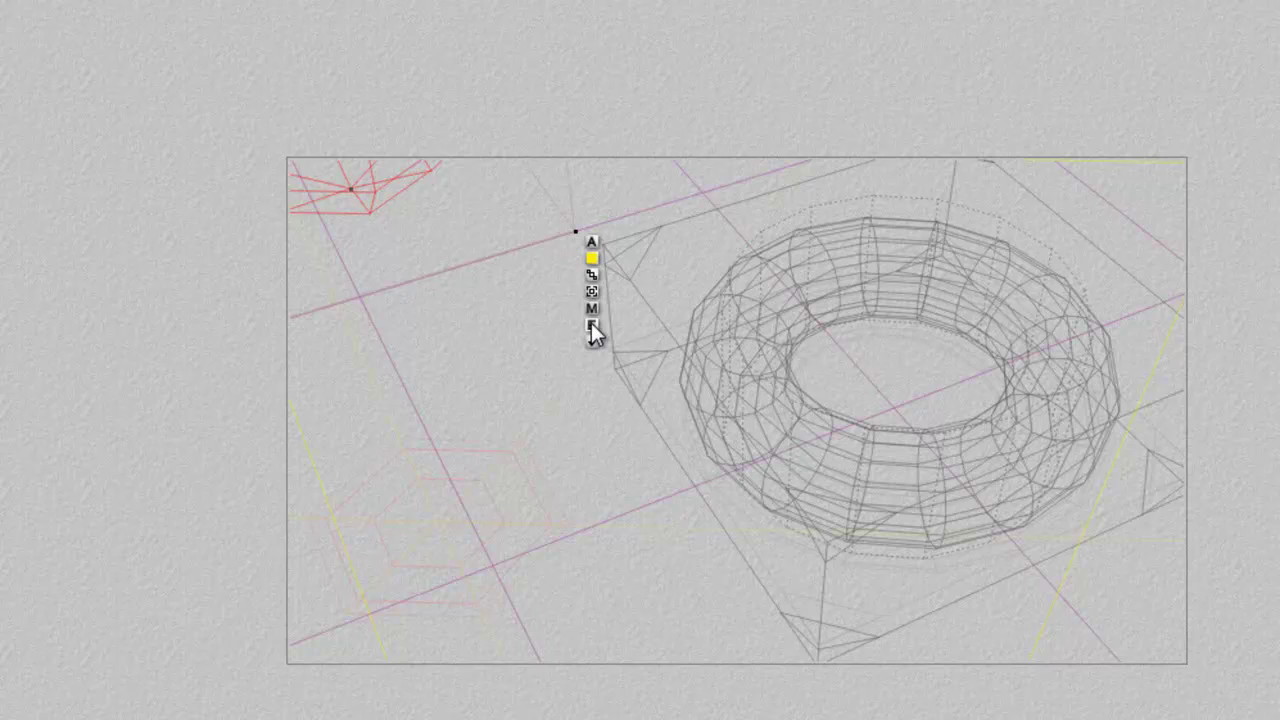
- Choose Plane 1 as the object excluded from Radial Light 1's influence and apply the light settings
left_click(592, 326)
left_click(1091, 571)
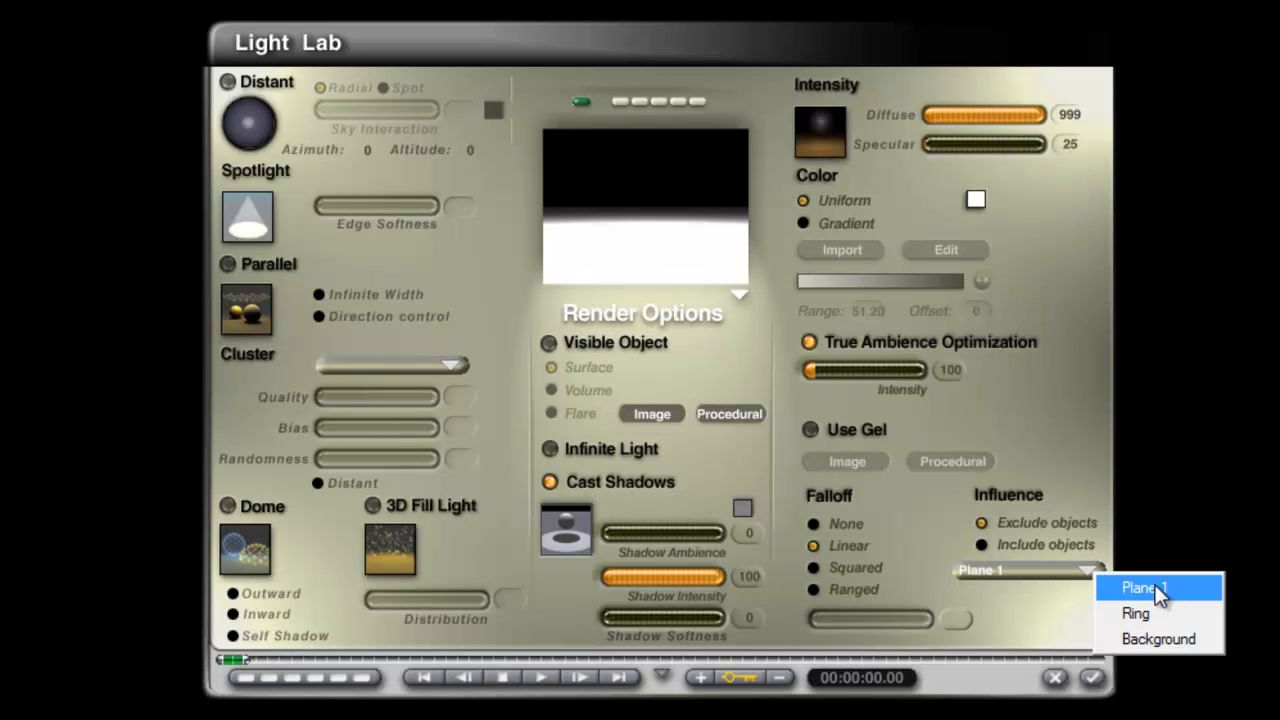
left_click(1160, 589)
left_click(1093, 679)
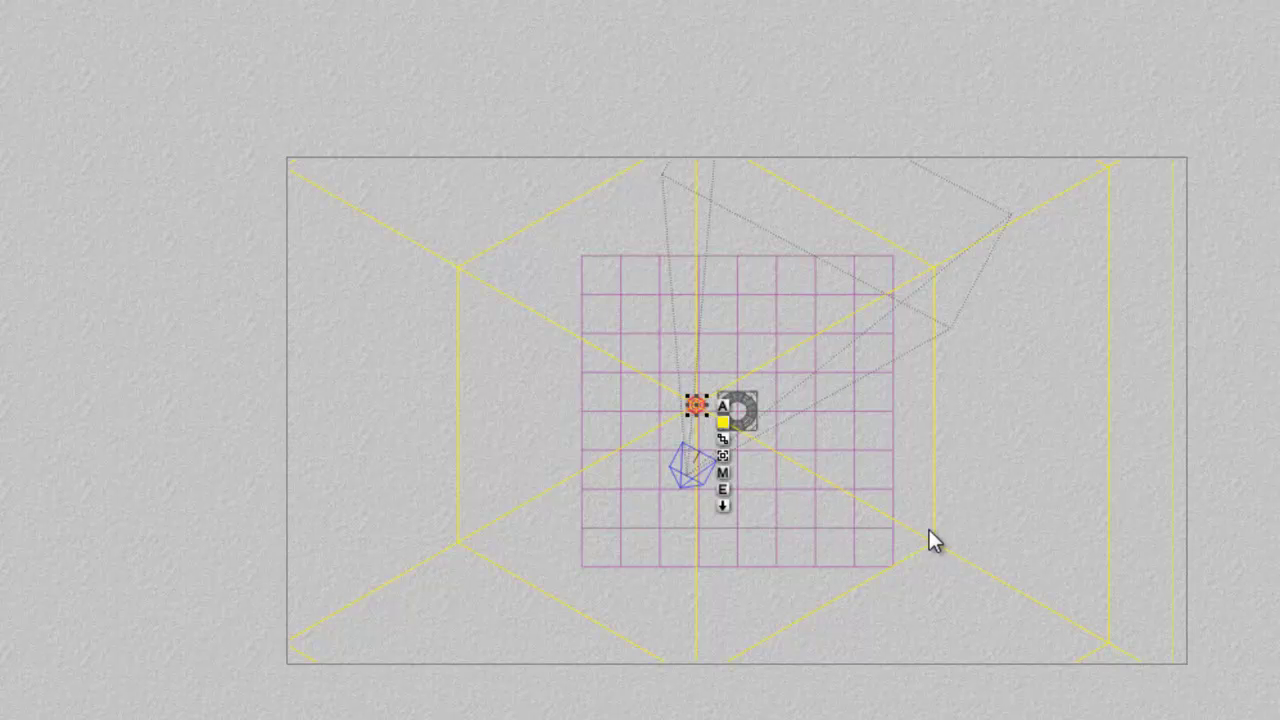
- Duplicate the large radial light by copying and pasting it in place
key("1")
key("3")
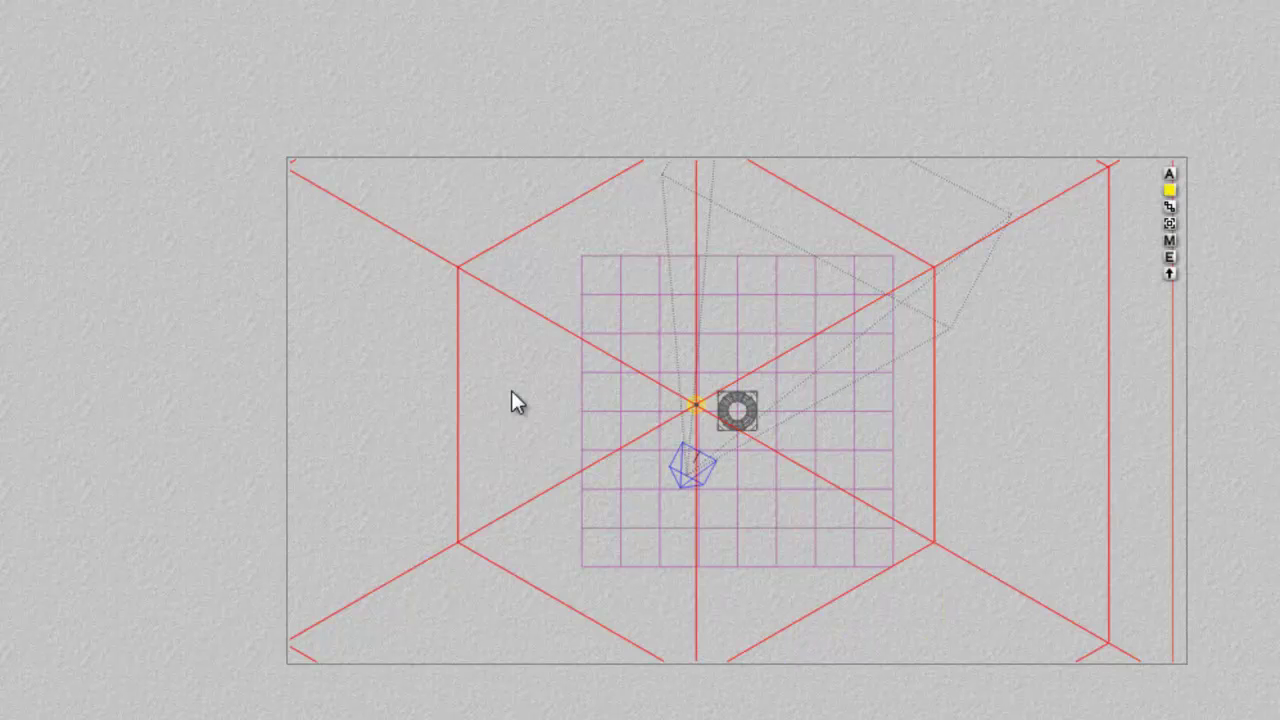
key("ctrl+c")
key("ctrl+v")
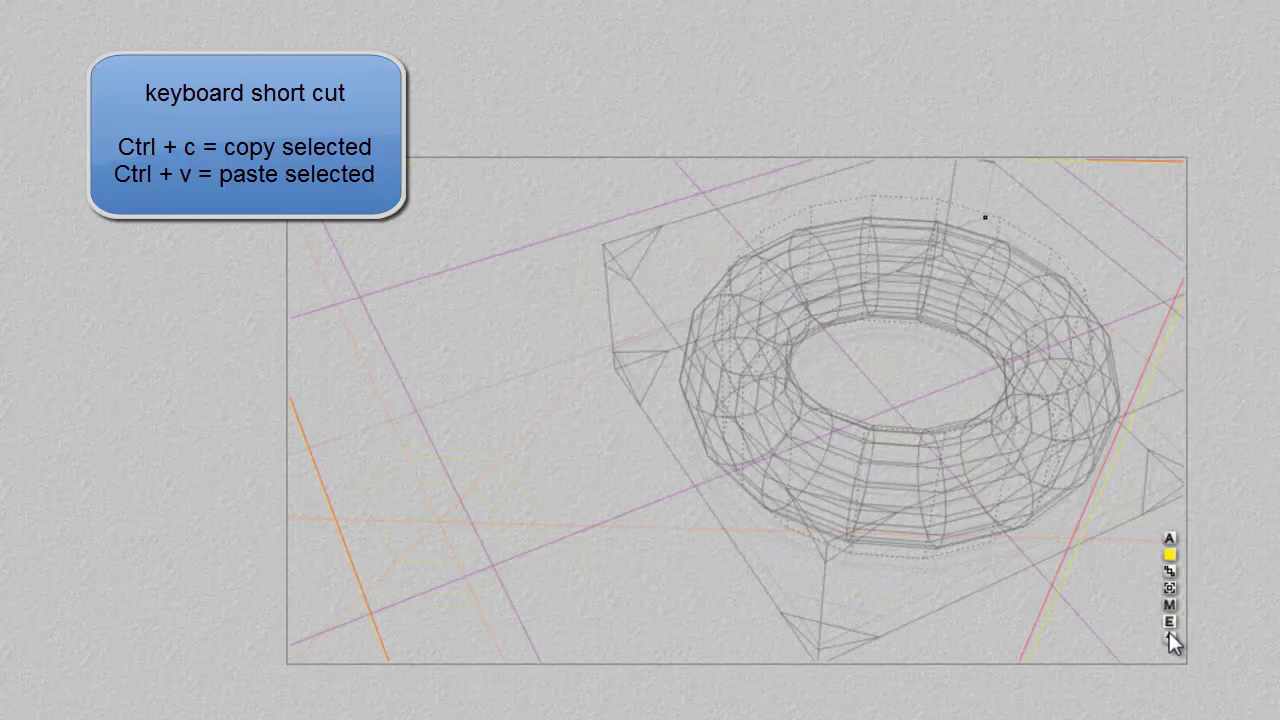
- Check the procedural gel material and influence settings of the duplicated large radial light
left_click(1169, 630)
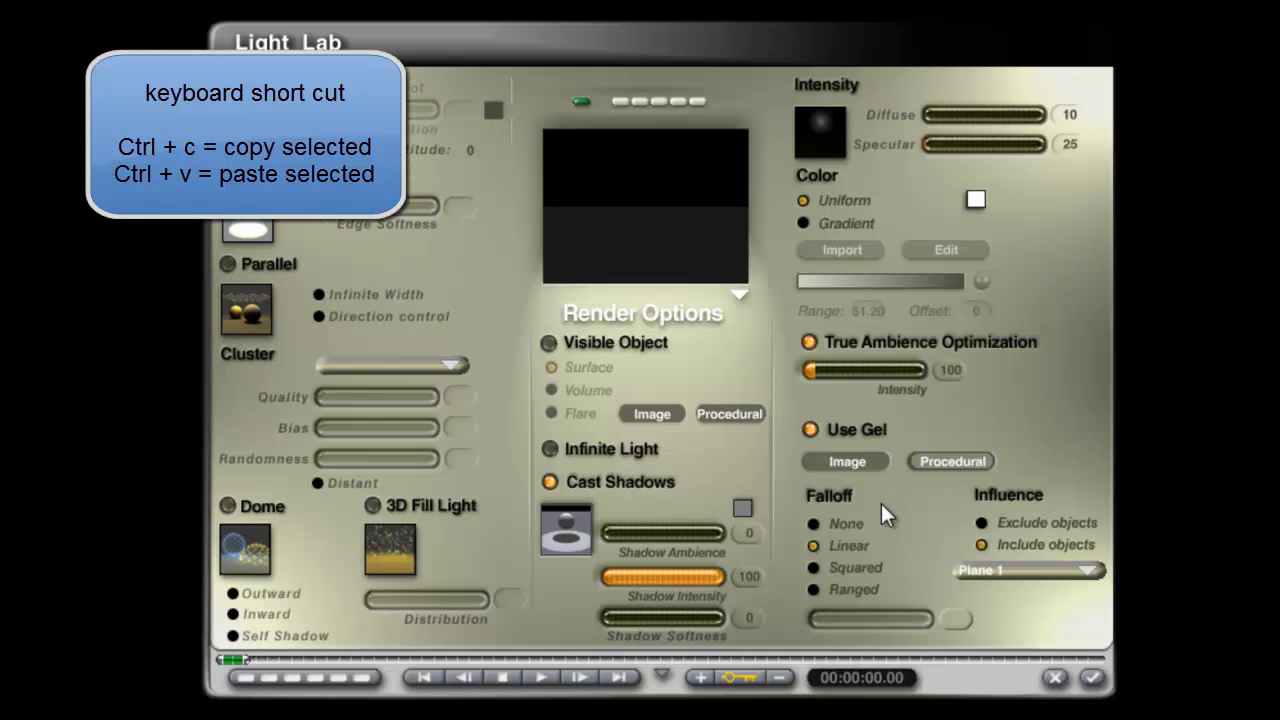
left_click(948, 462)
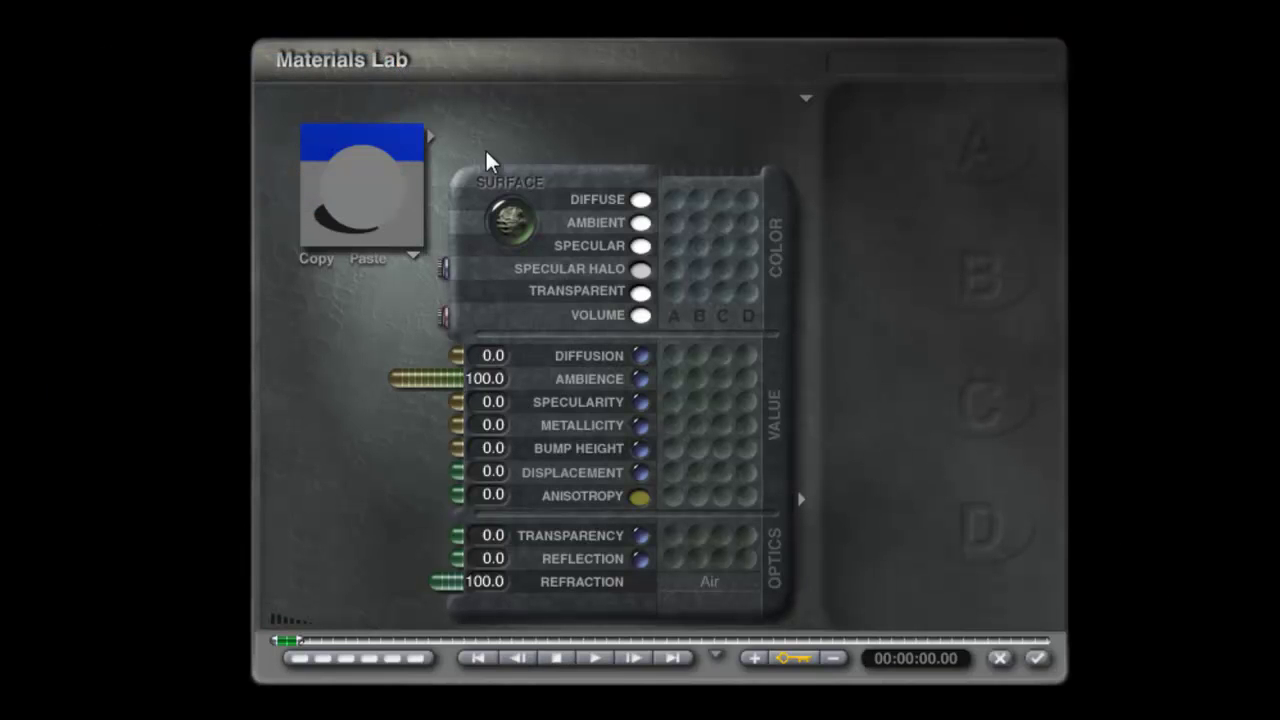
left_click(1036, 658)
left_click(1088, 680)
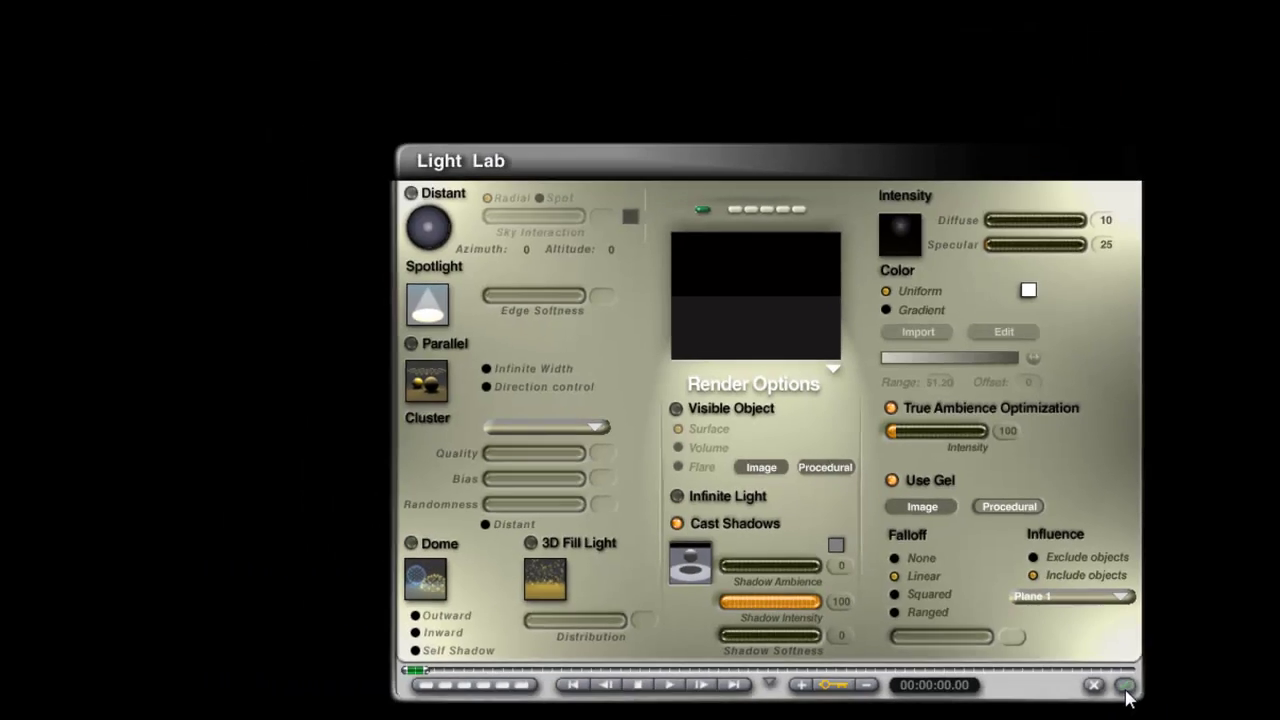
- Show the Sky & Fog controls and run a brief test render of the ring
left_click(296, 54)
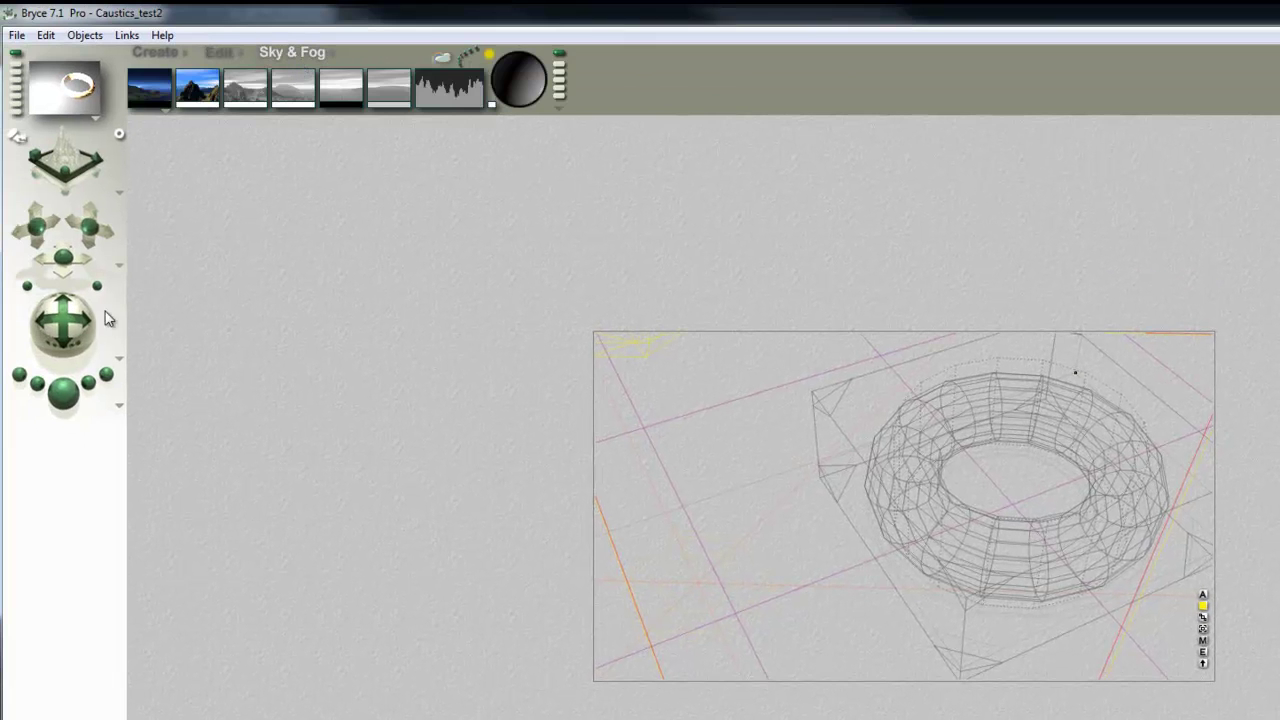
left_click(63, 393)
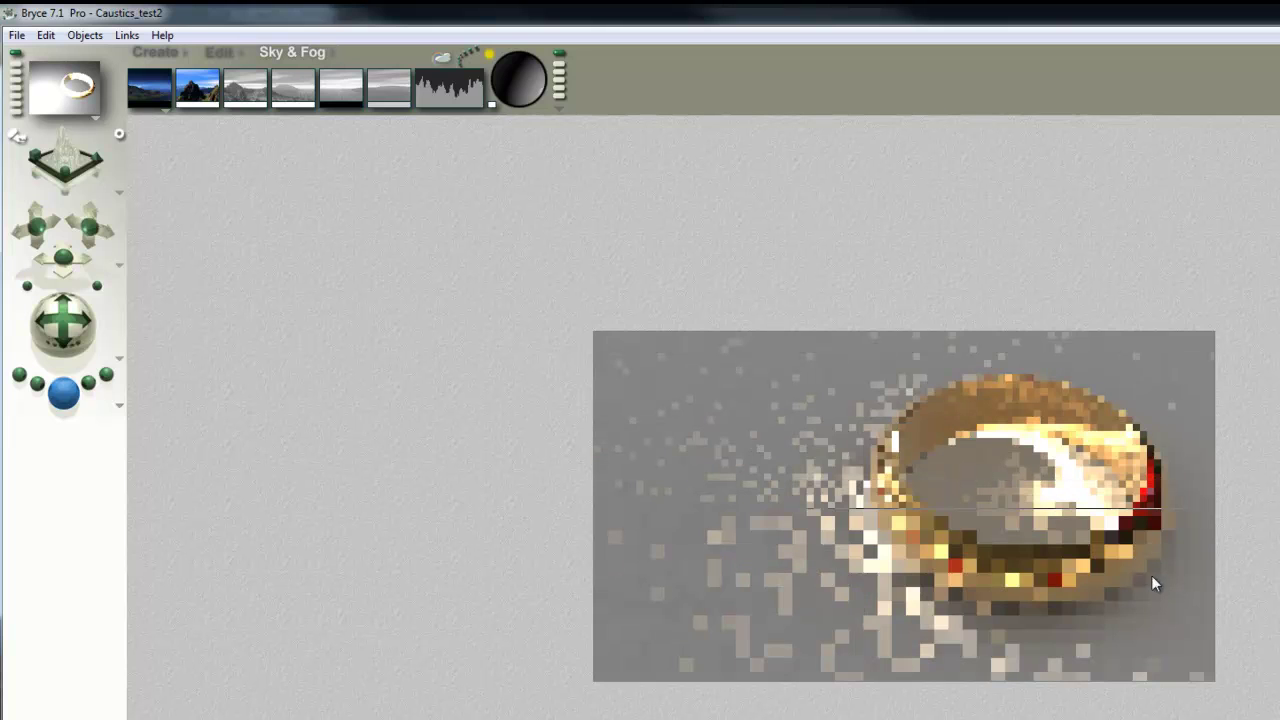
left_click(884, 537)
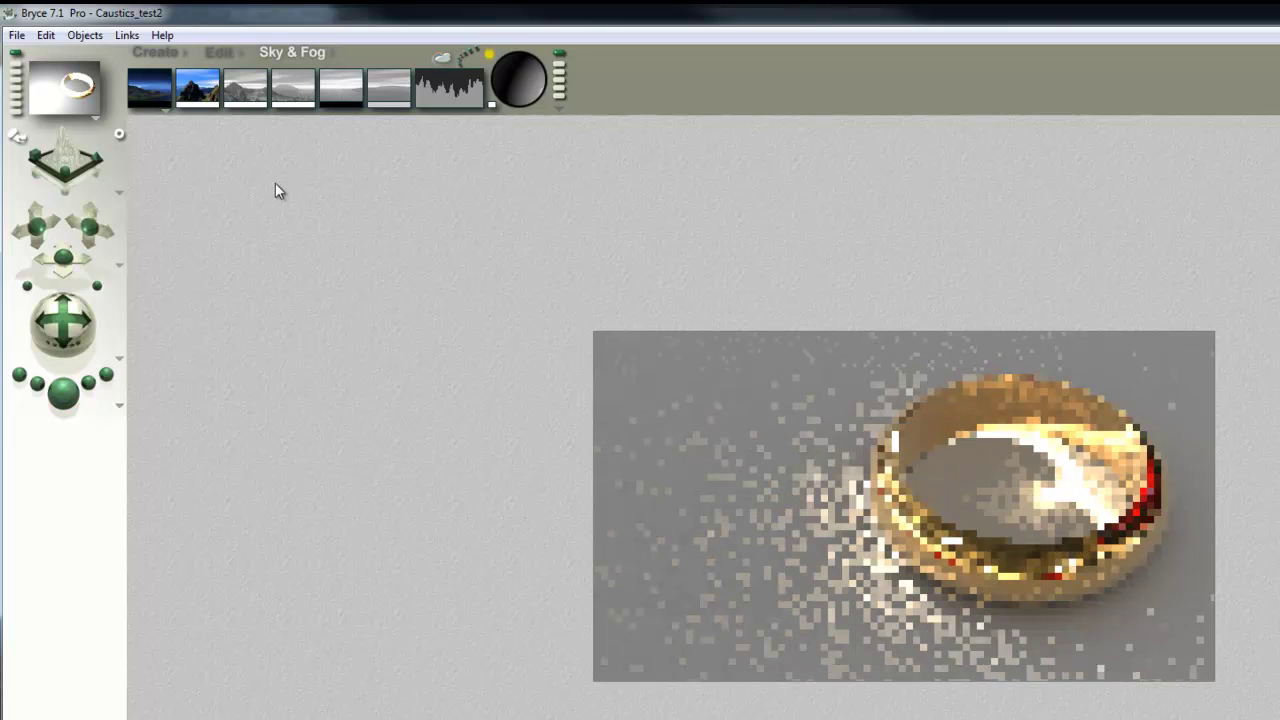
- Darken the sky's ambient colour to a deeper grey and run another brief test render of the ring
left_click(201, 104)
left_click_drag(201, 104, 297, 81)
left_click(80, 395)
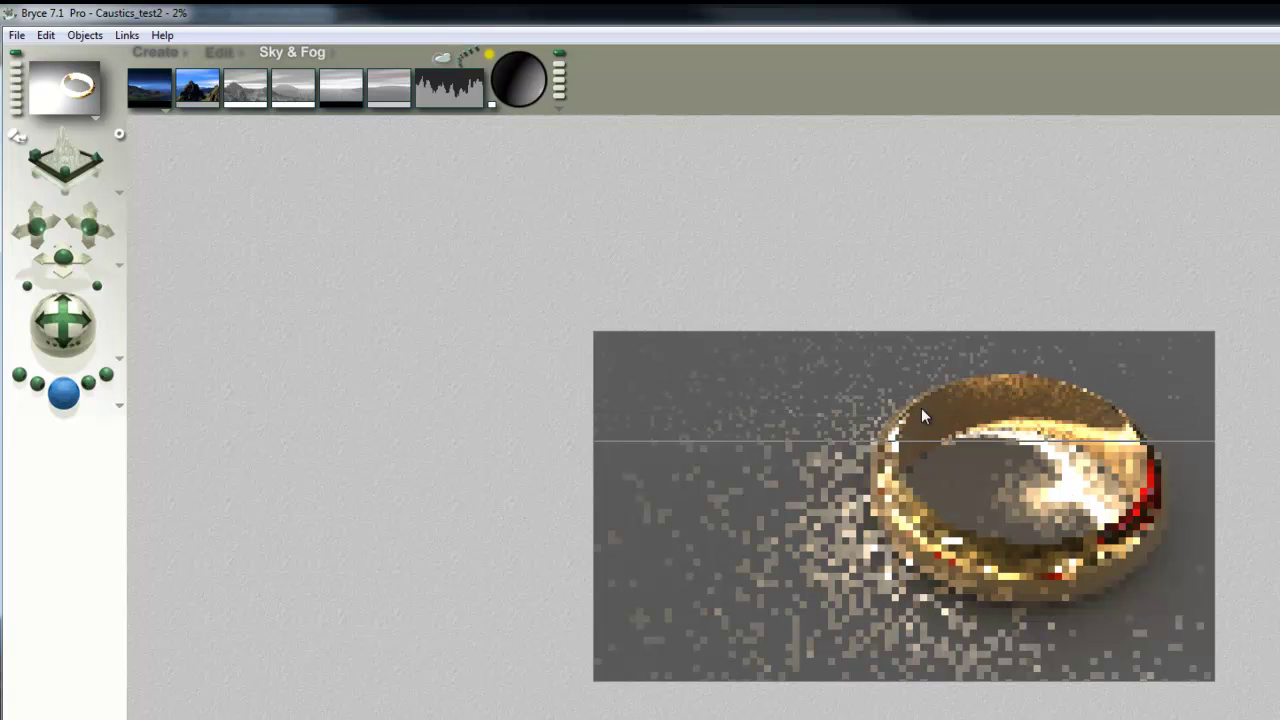
left_click(993, 512)
key("Escape")
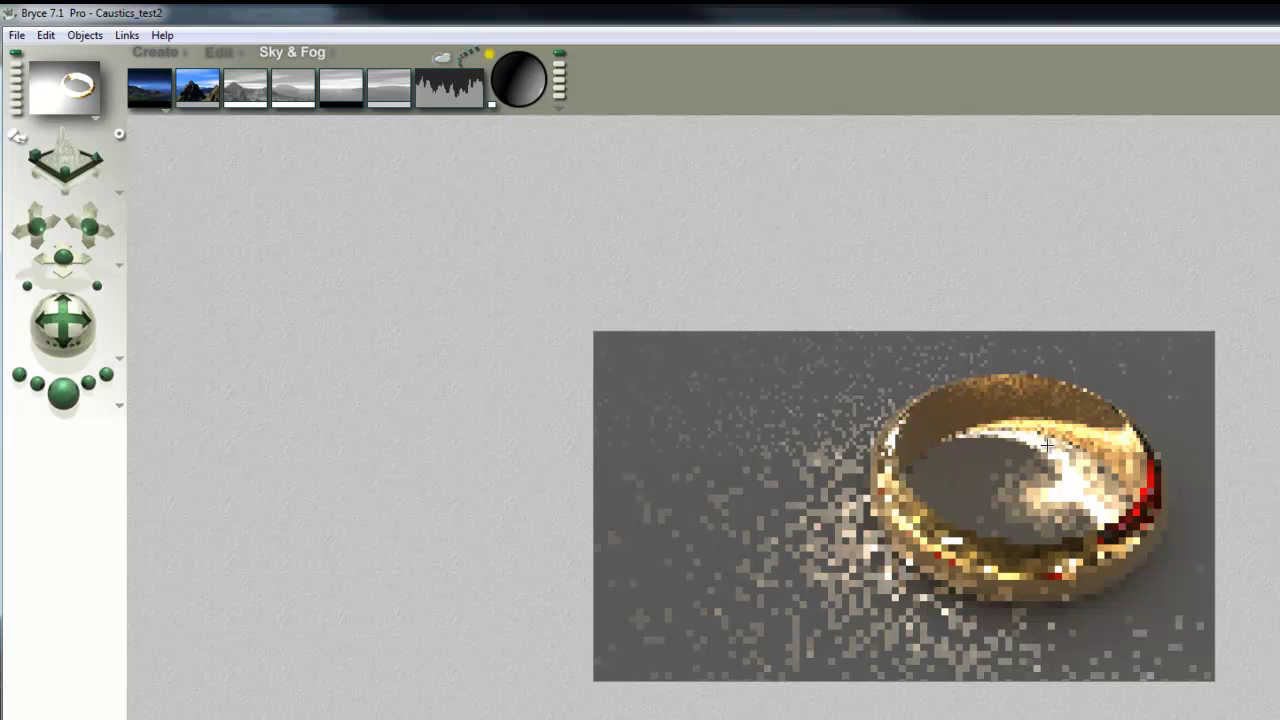
- Select the small radial light in the top view and enlarge it slightly
key("2")
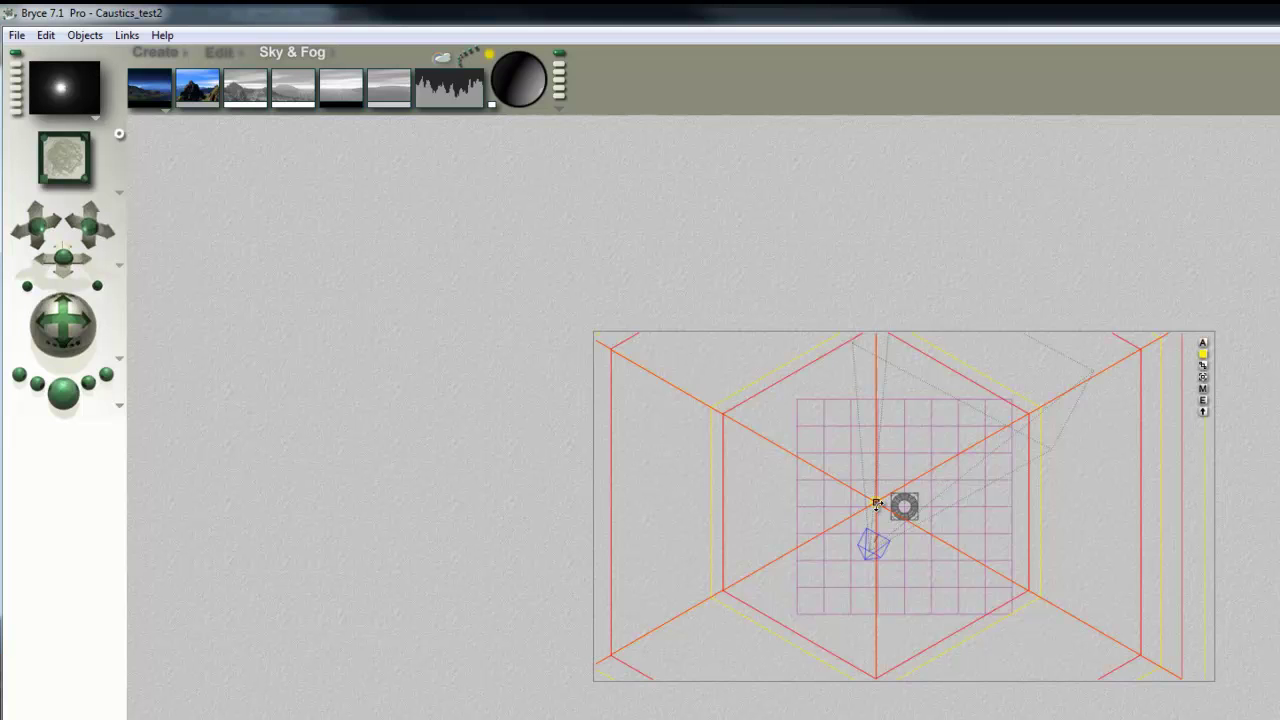
key("plus")
key("plus")
key("plus")
key("plus")
key("plus")
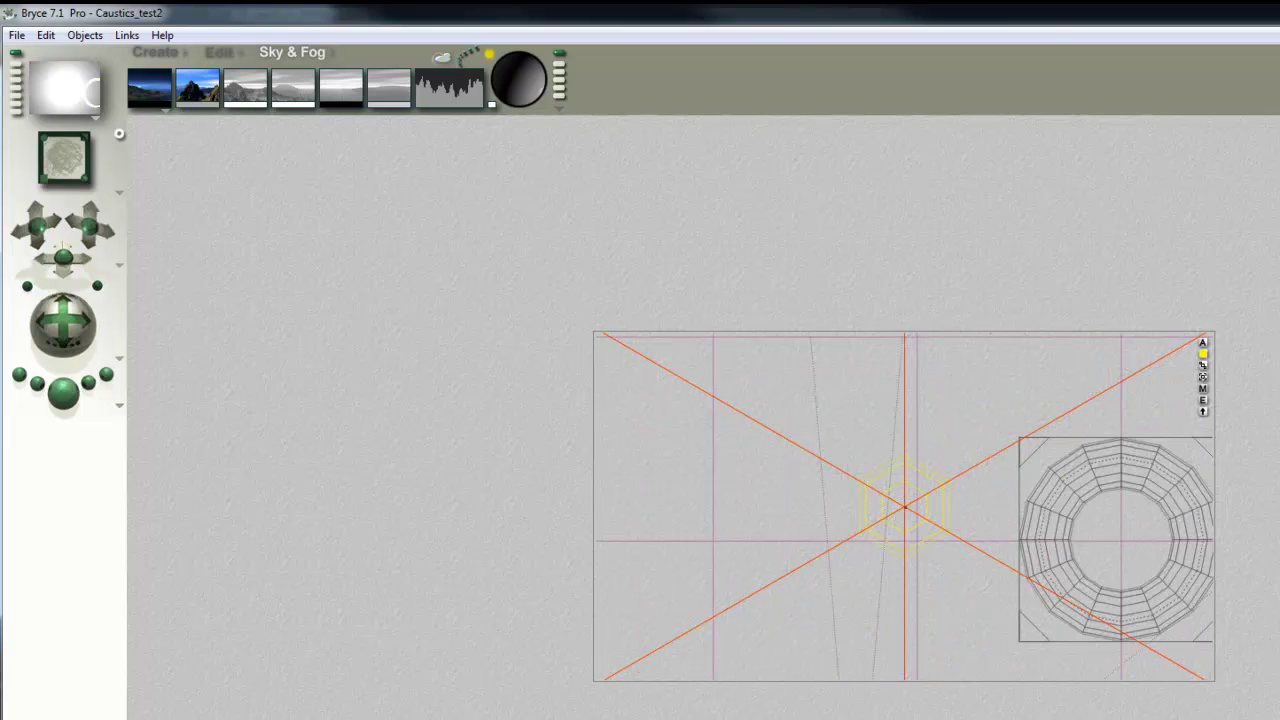
left_click(920, 542, "ctrl")
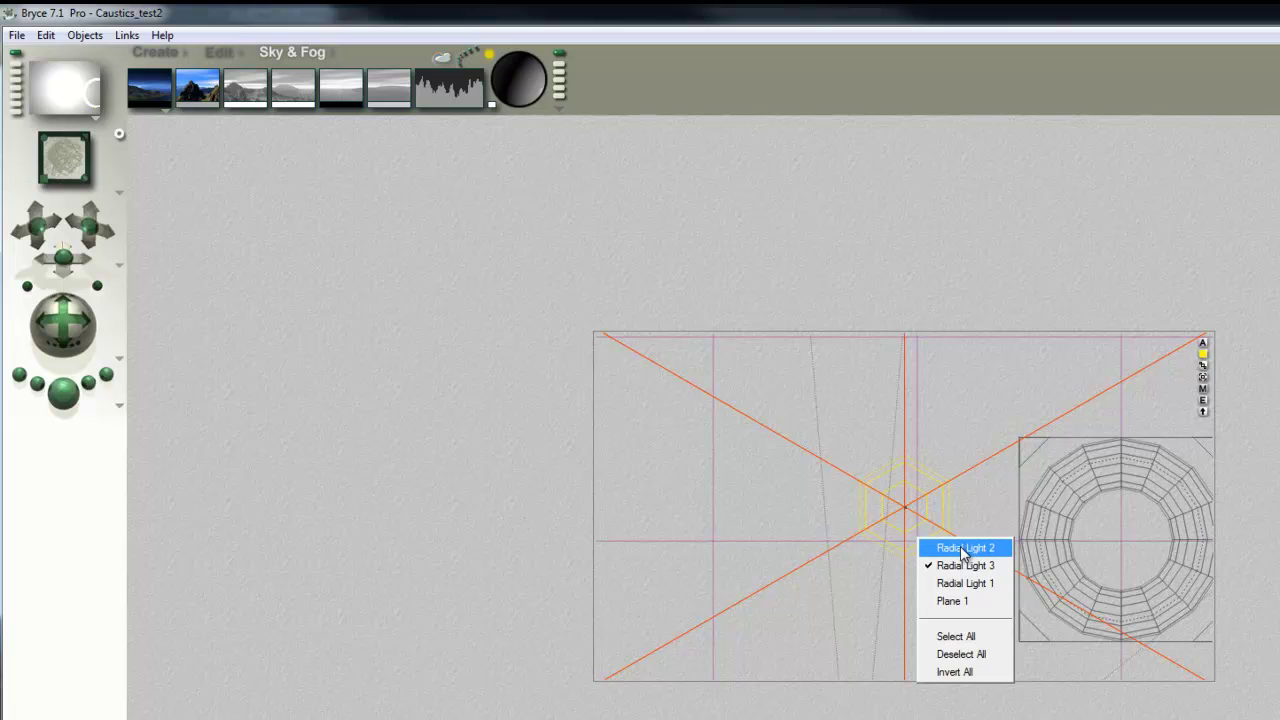
left_click(962, 548)
left_click(926, 529, "ctrl")
left_click(930, 550)
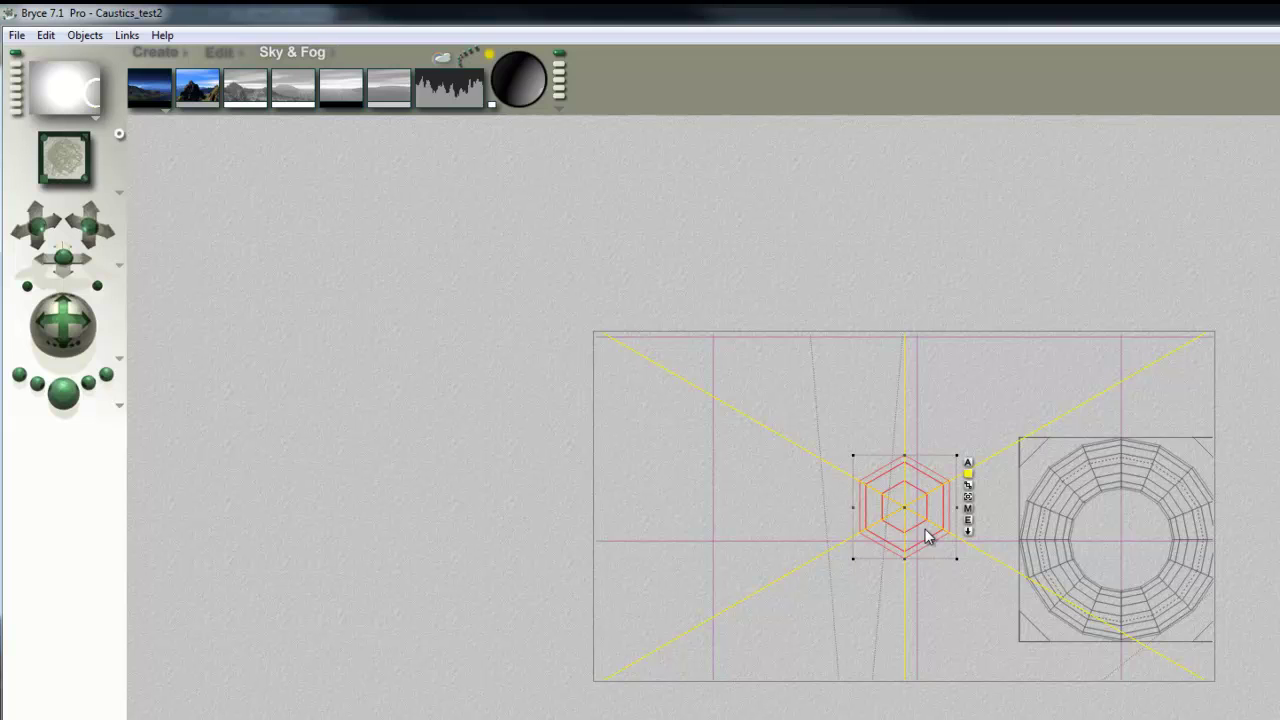
left_click(220, 52)
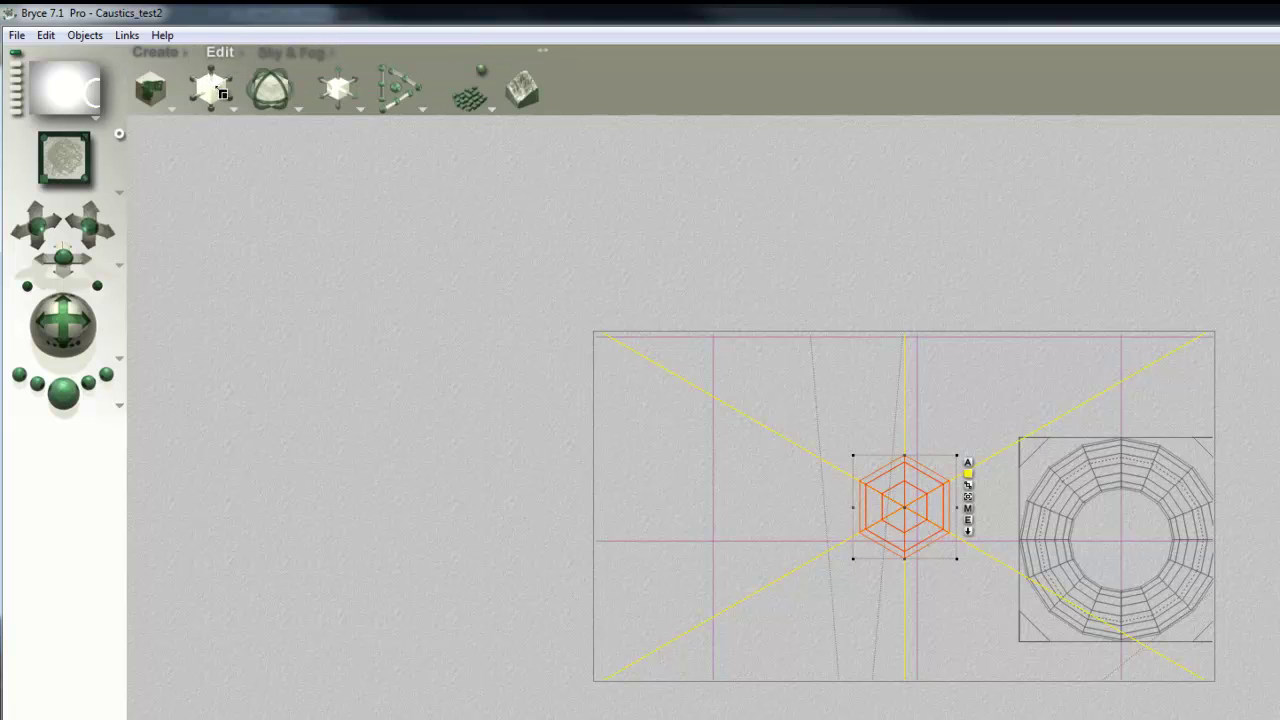
mouse_move(544, 50)
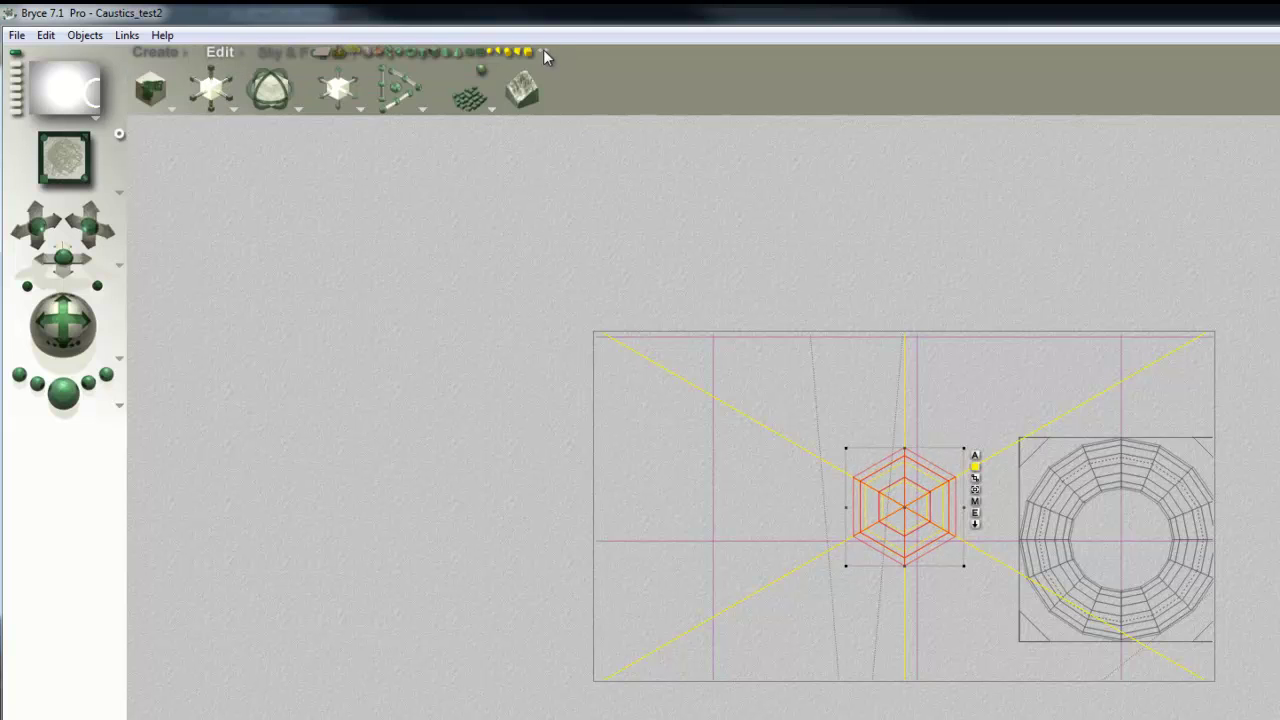
- Convert the selected small radial light into a sphere and back into a radial light
left_click(397, 51)
mouse_move(539, 52)
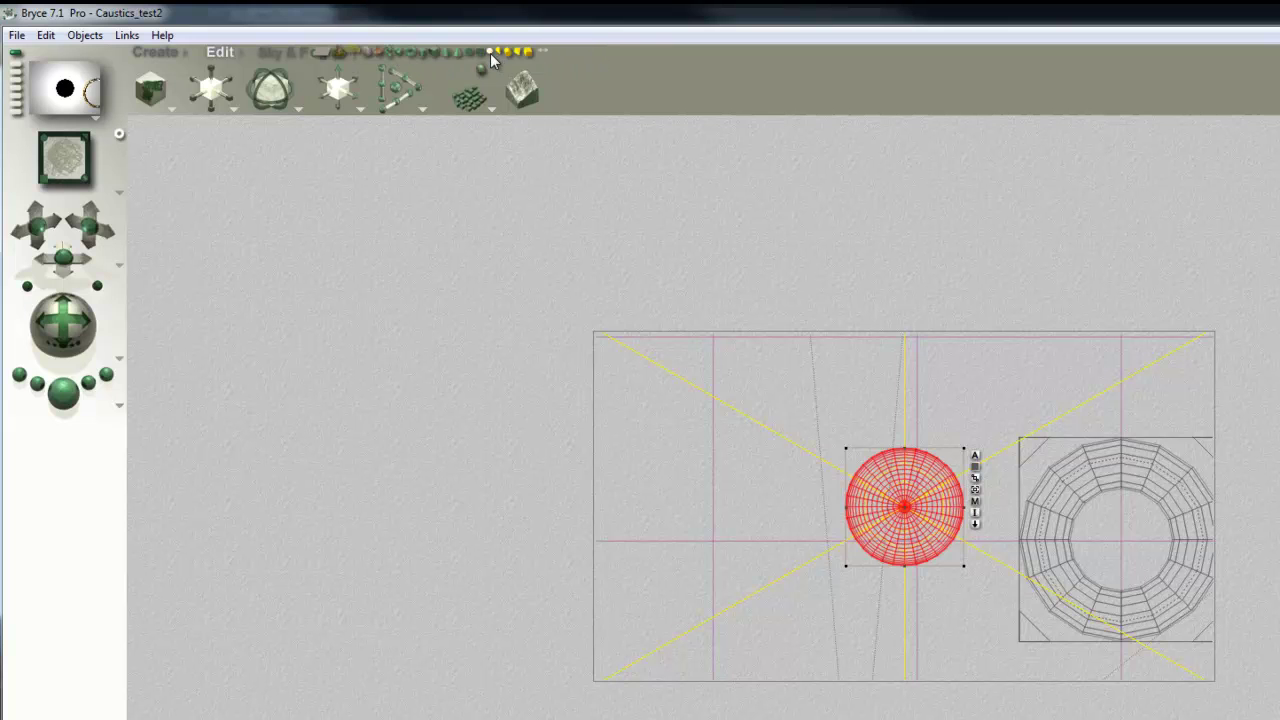
left_click(490, 53)
- Turn off the small radial light's gel and set its diffuse intensity to 5
left_click(975, 513)
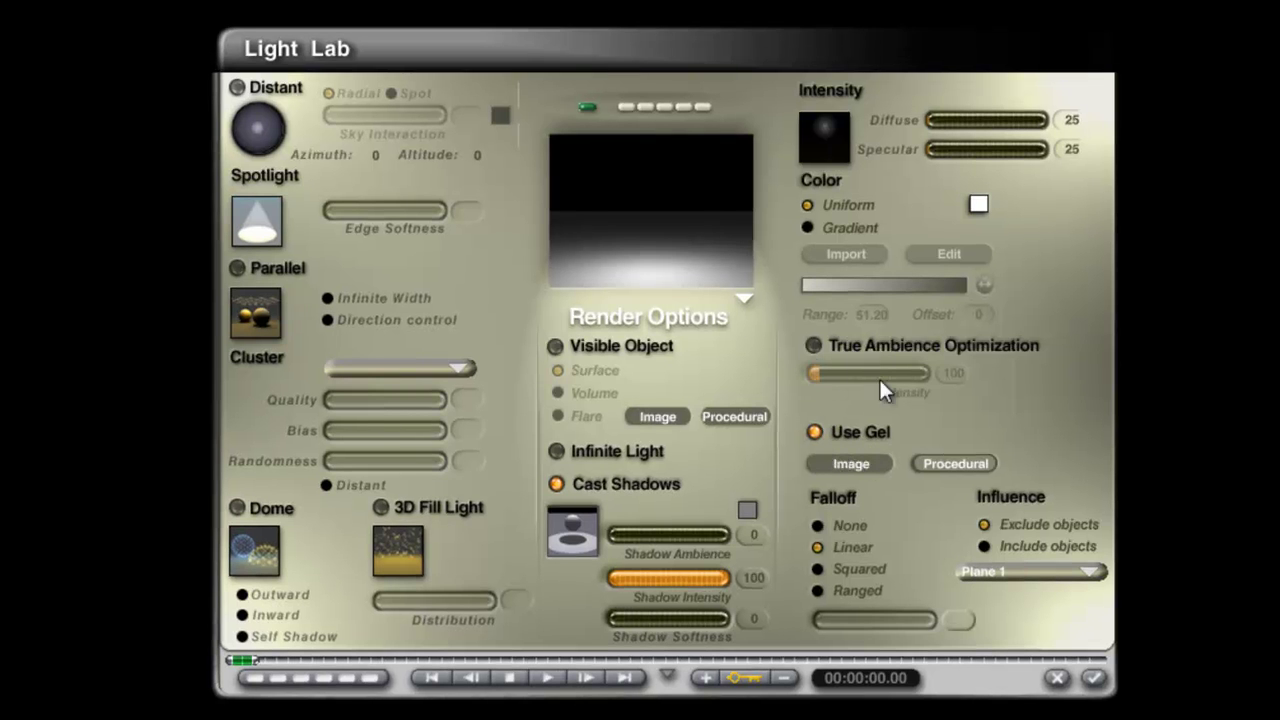
left_click(814, 432)
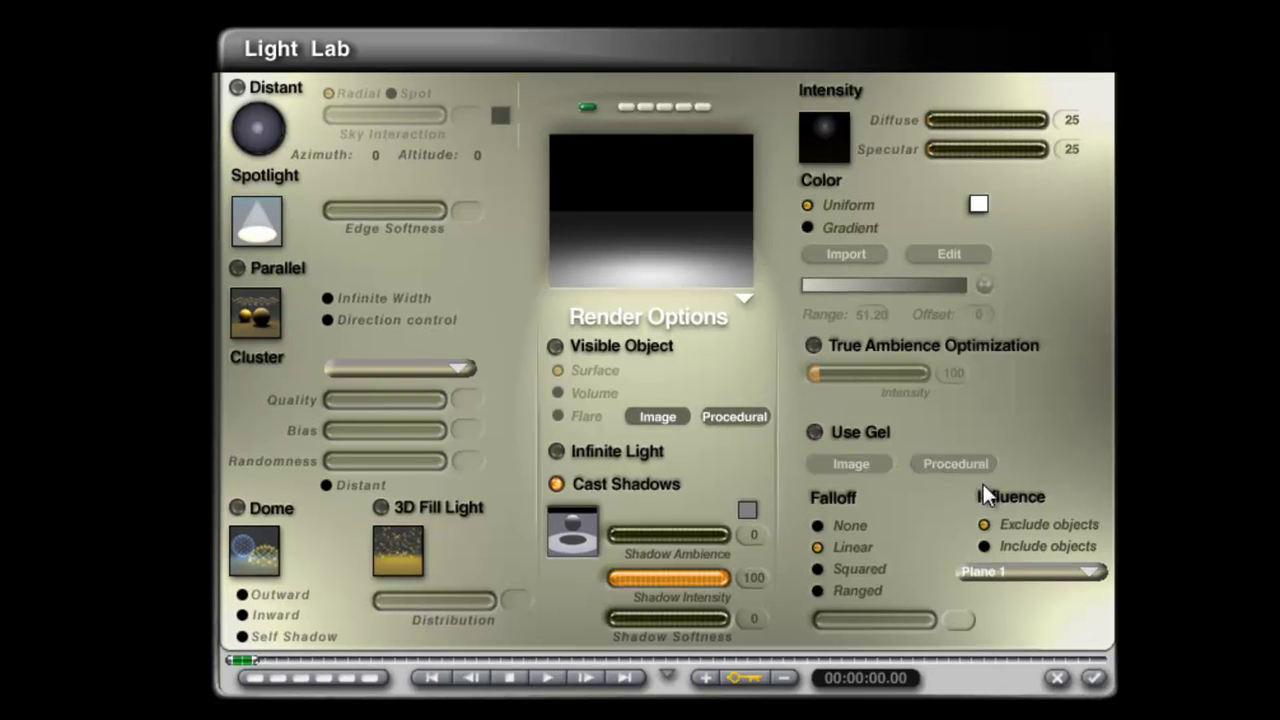
left_click(1094, 678)
key("1")
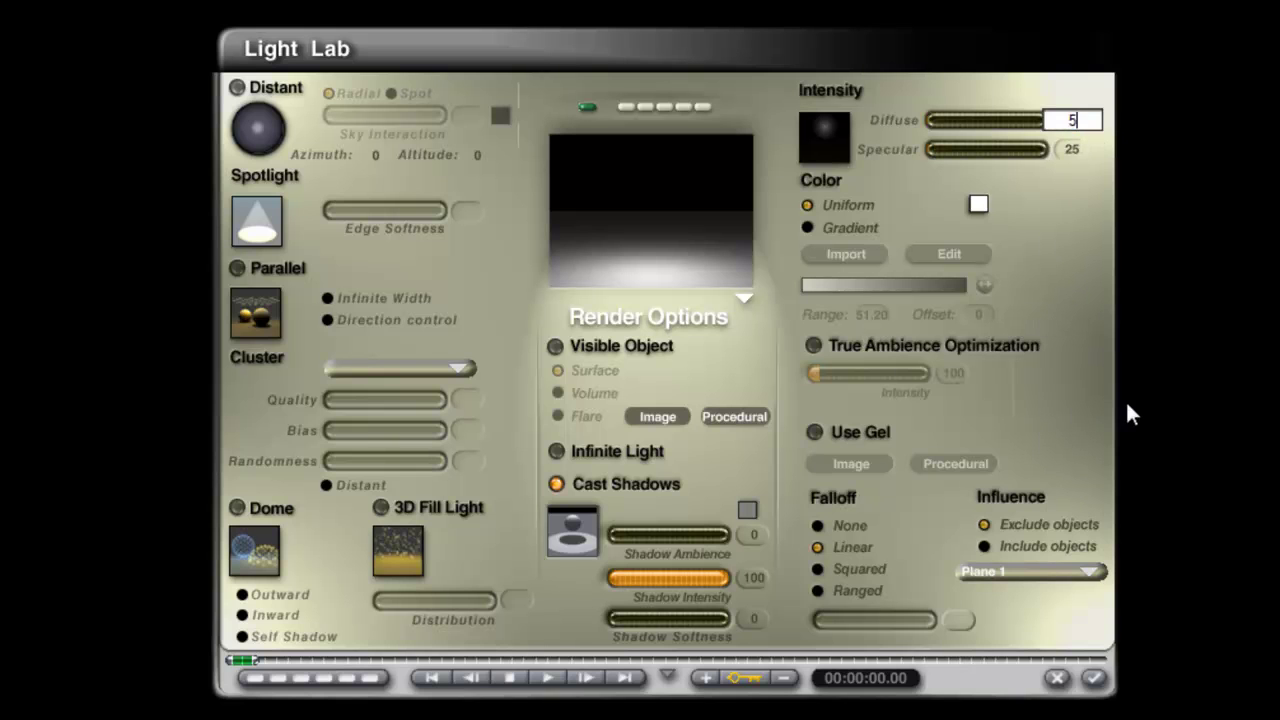
type("5")
key("Return")
left_click(1093, 677)
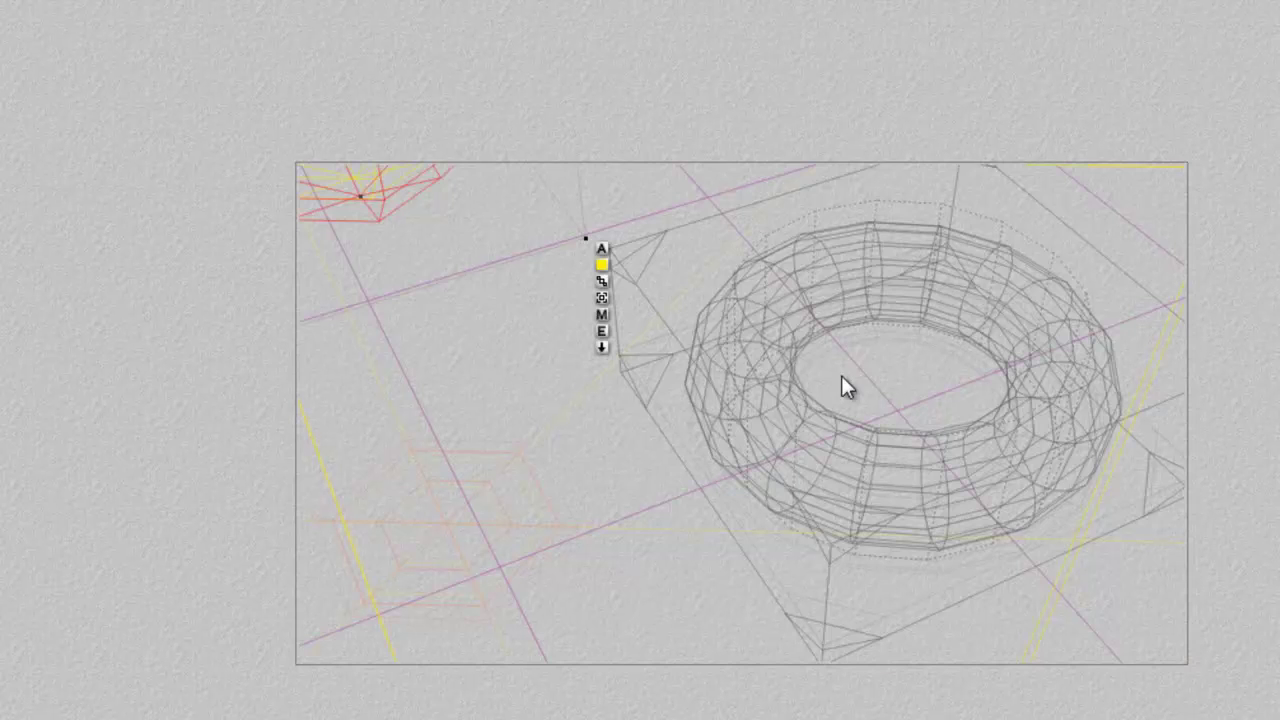
- Set the radial light's shadow softness to 100 and enable Soft Shadows in the render options
left_click(602, 330)
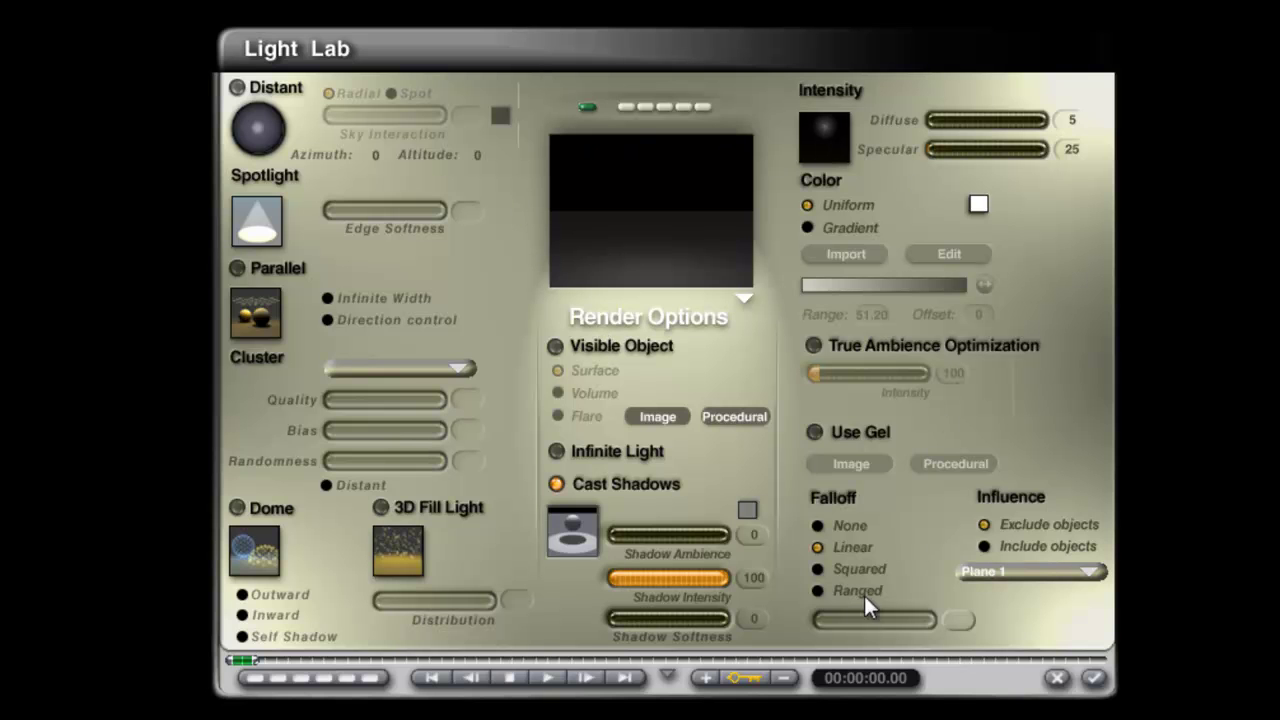
left_click(682, 618)
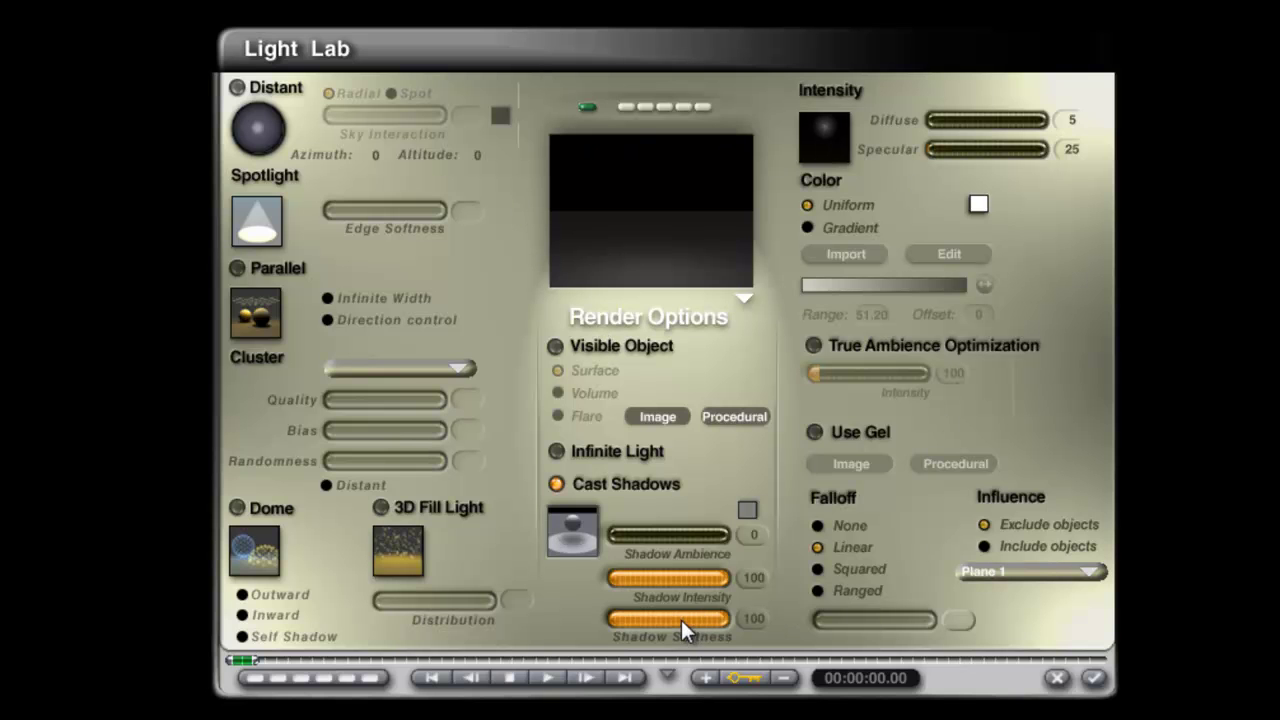
left_click(1096, 680)
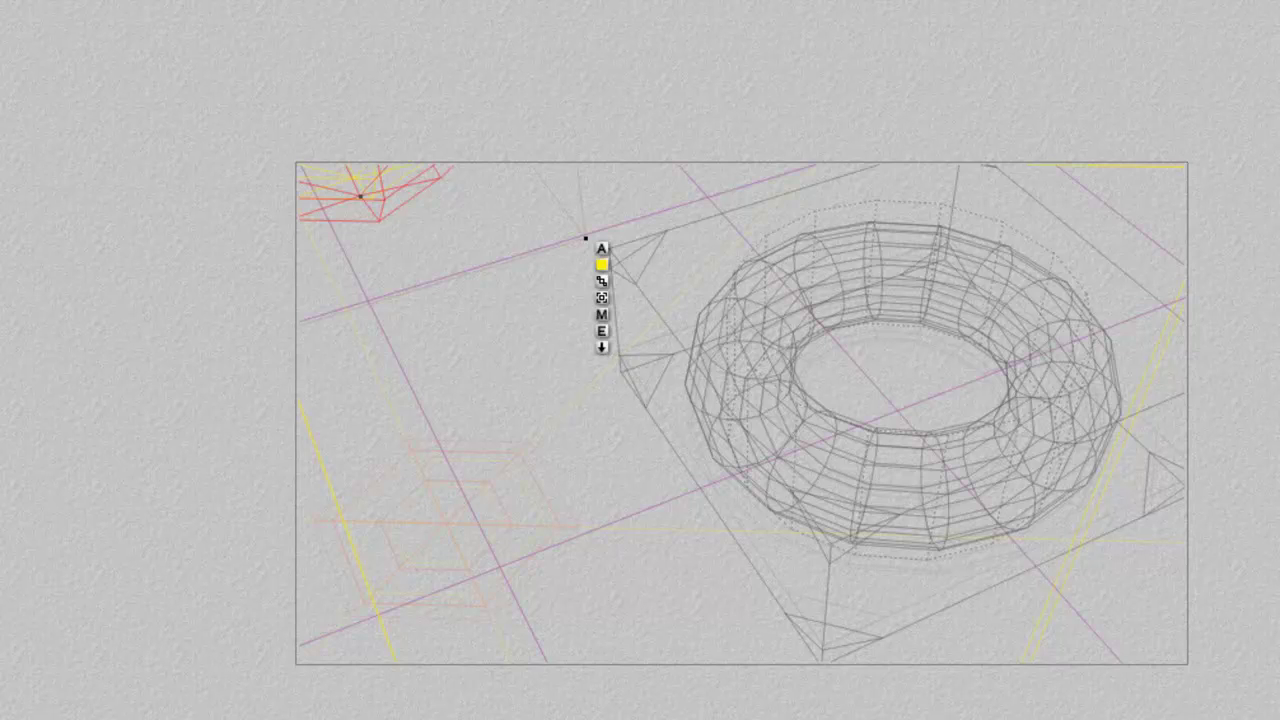
key("ctrl+y")
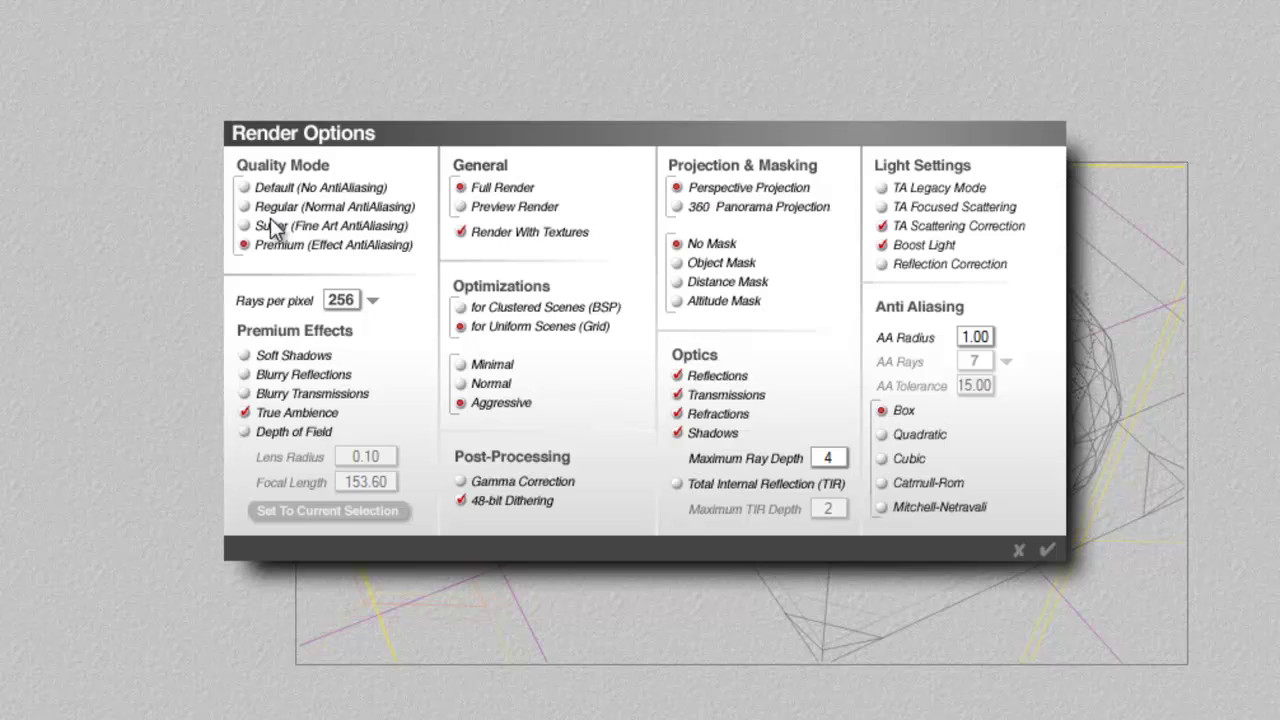
left_click(245, 356)
left_click(1047, 550)
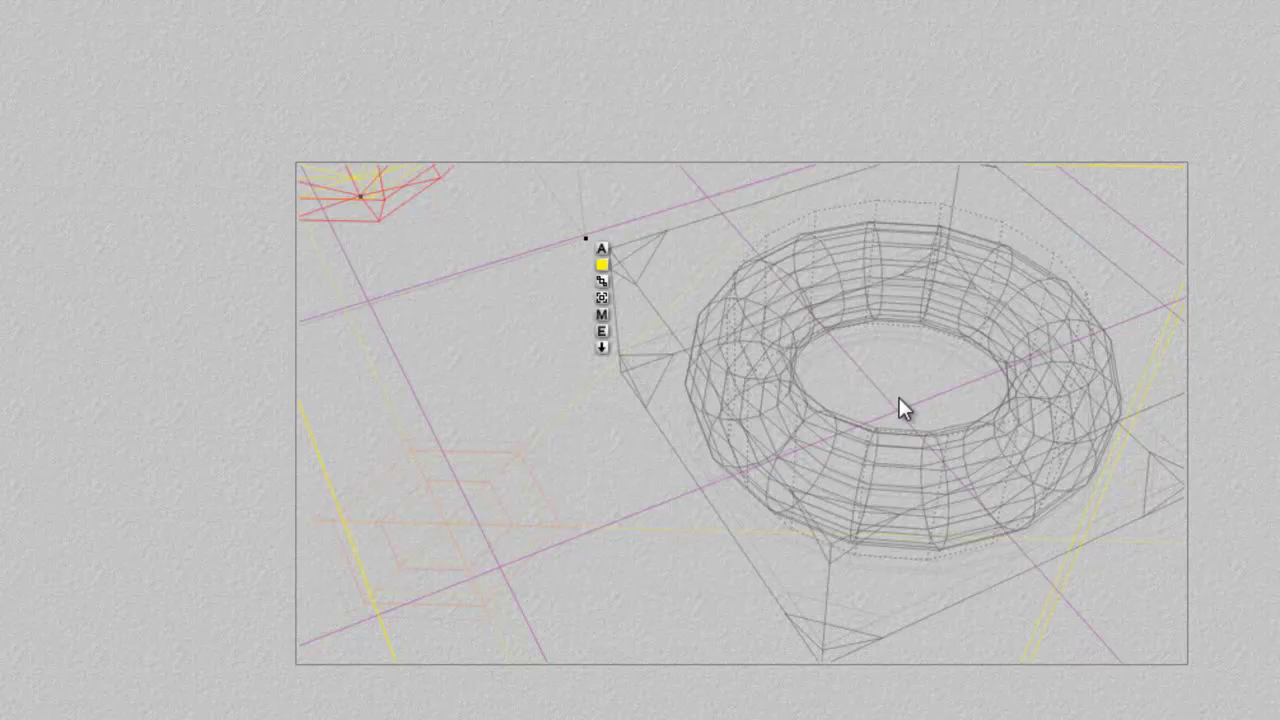
- Try switching the radial light's influence to Include objects, and return it to Exclude objects
left_click(601, 331)
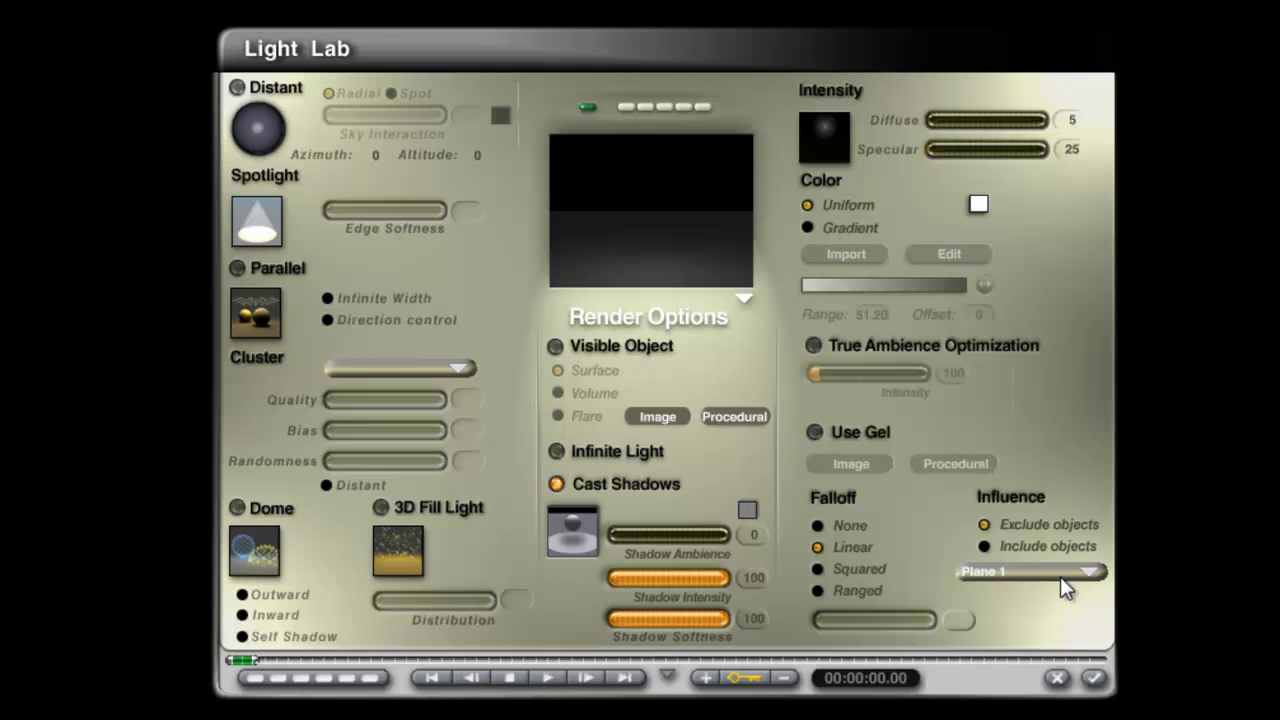
left_click(1090, 572)
left_click(1149, 536)
left_click(1029, 545)
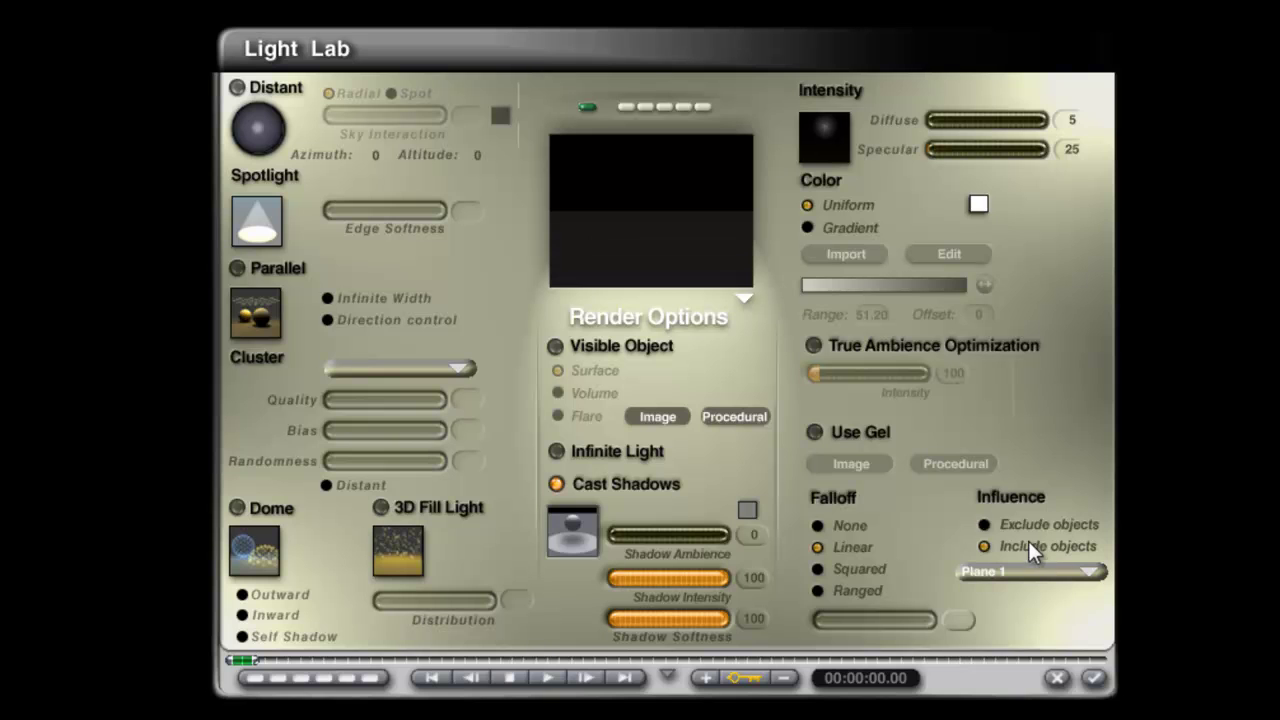
left_click(1078, 570)
left_click(1000, 550)
left_click(985, 526)
left_click(1093, 677)
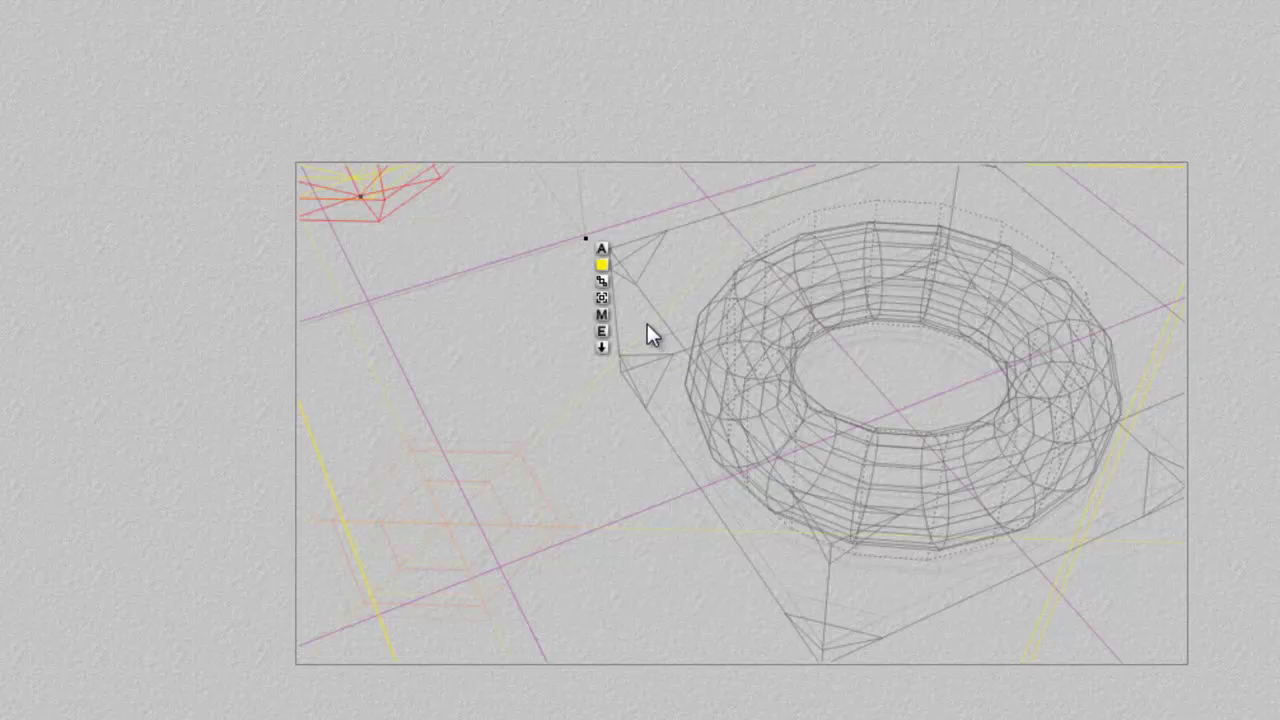
- Set the small radial light's diffuse intensity to 10
left_click(599, 333)
left_click(1082, 127)
type("1")
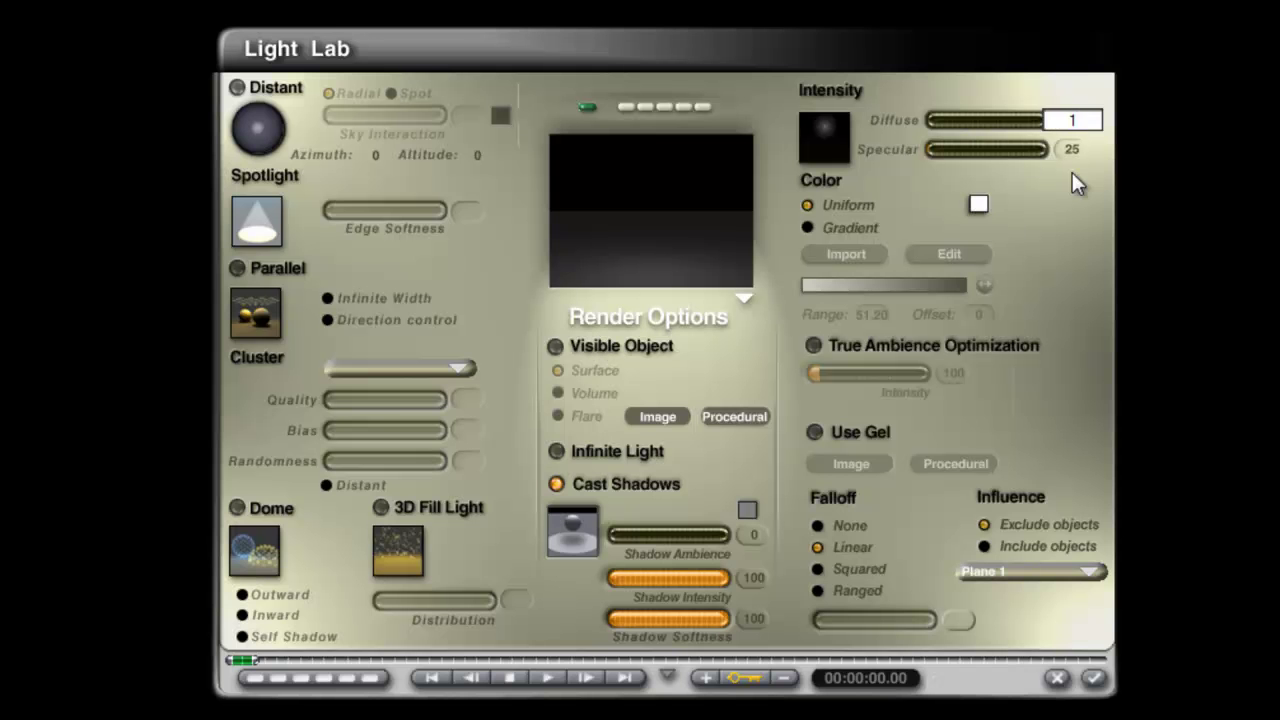
type("0")
key("Return")
left_click(1095, 679)
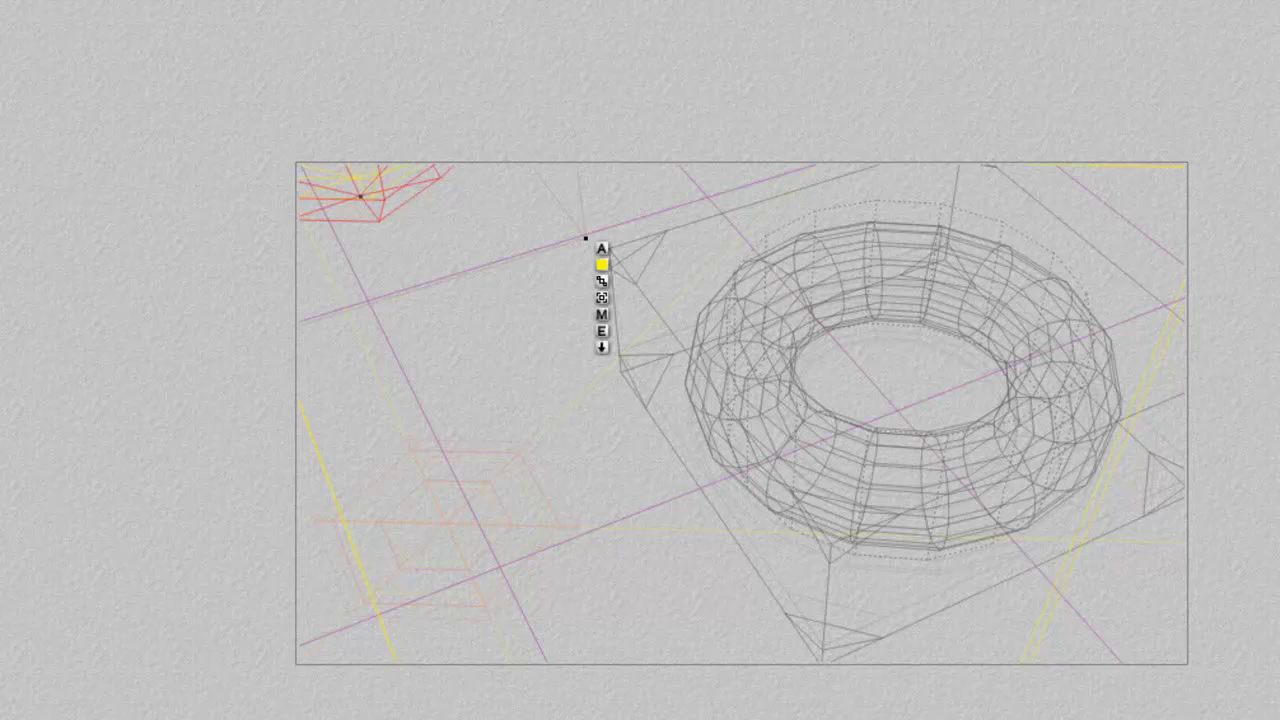
- Darken the grey colour by lowering its lightness, and revisit the small radial light's diffuse intensity
left_click(601, 263)
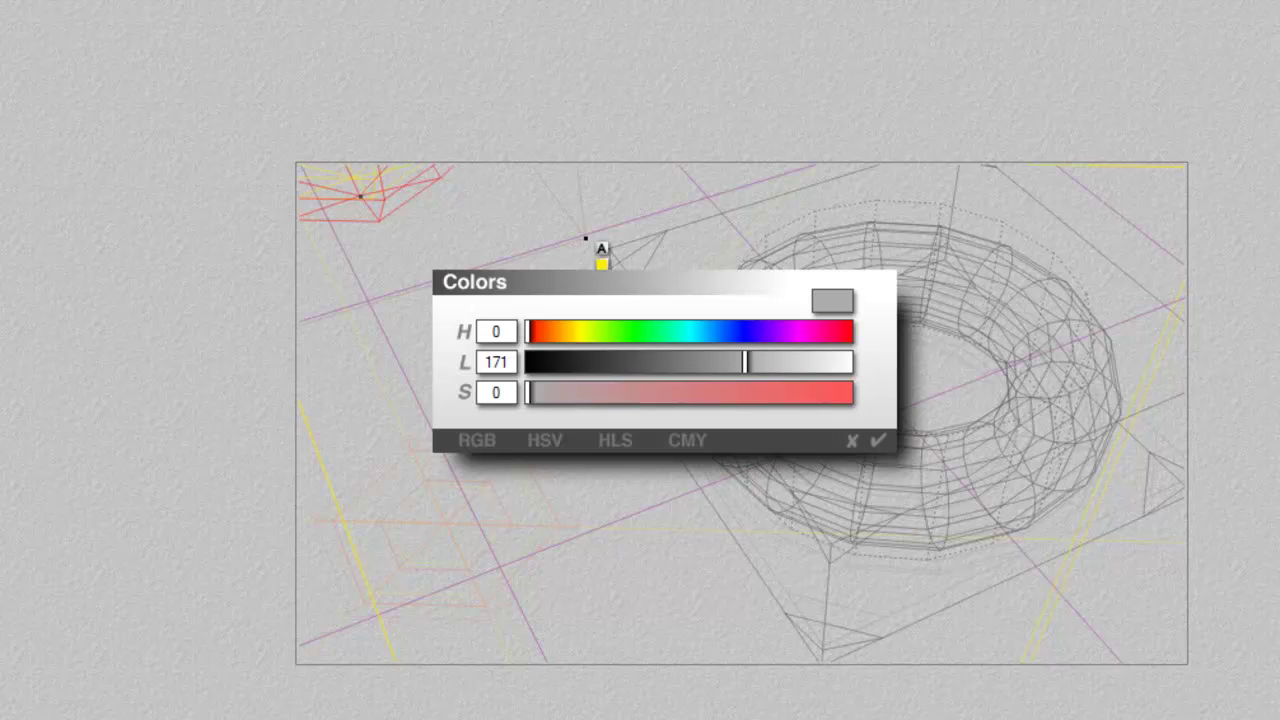
left_click_drag(723, 362, 614, 362)
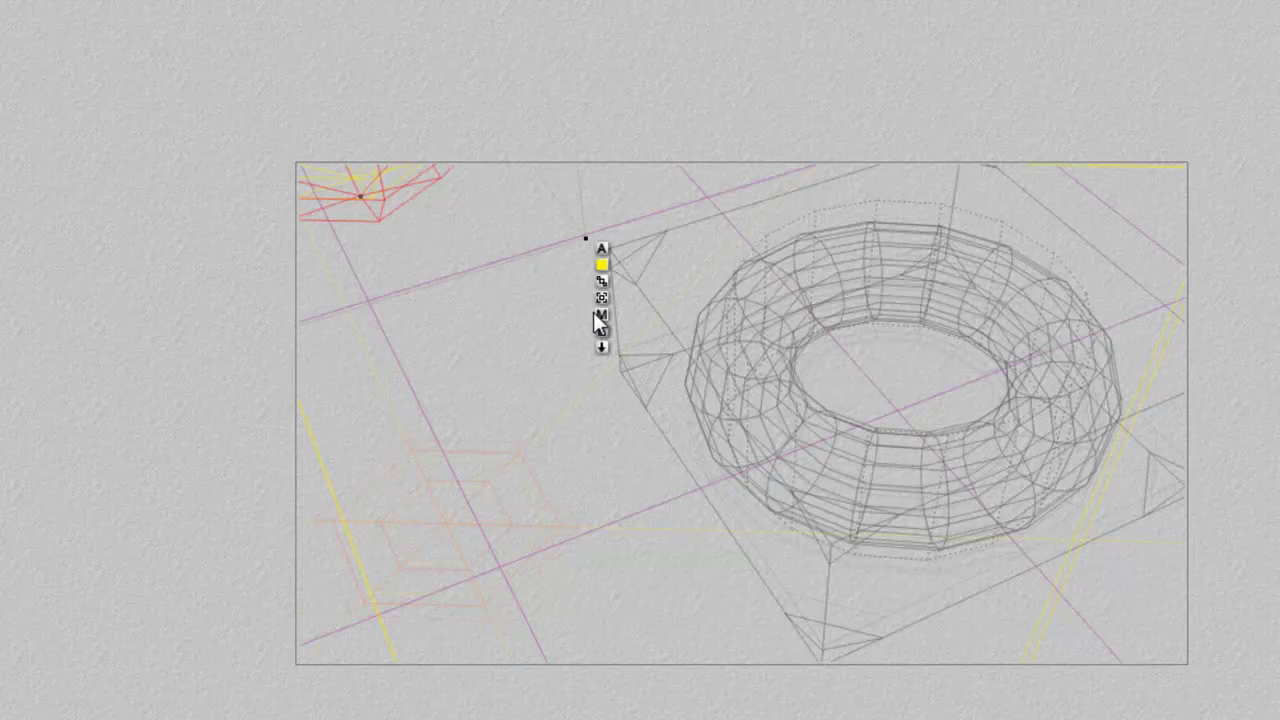
left_click(603, 331)
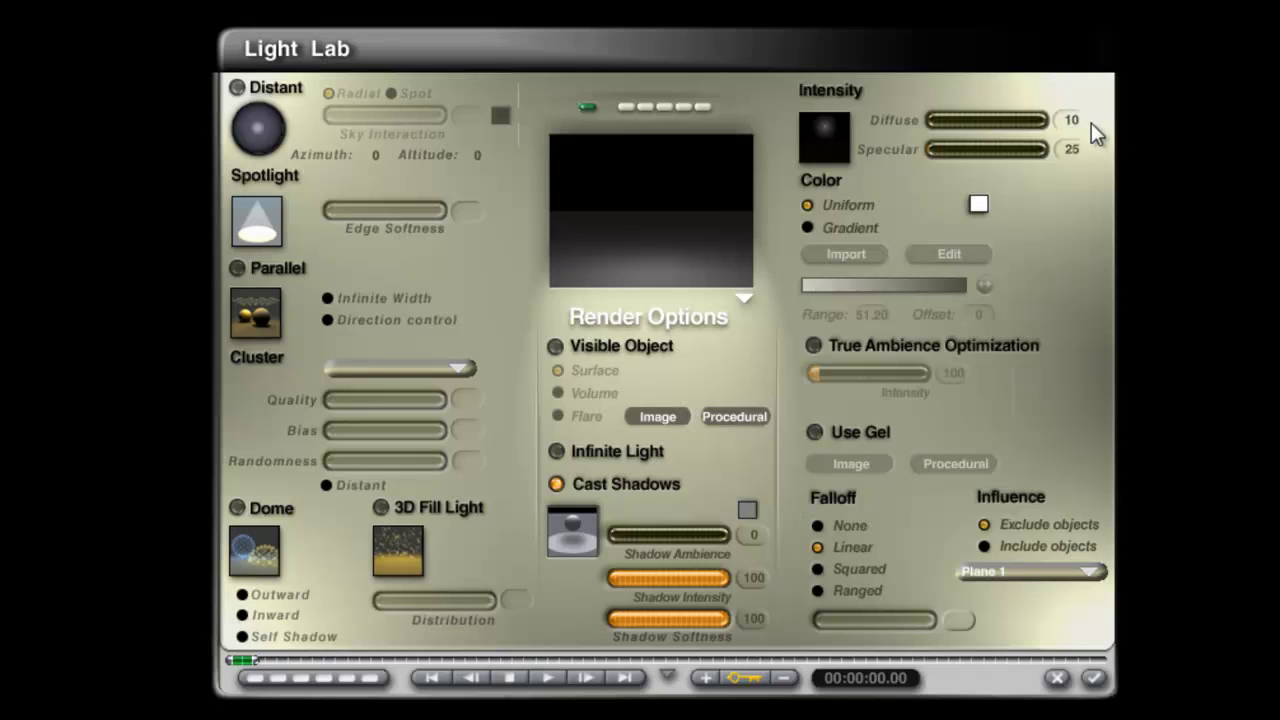
key("Return")
left_click(1093, 678)
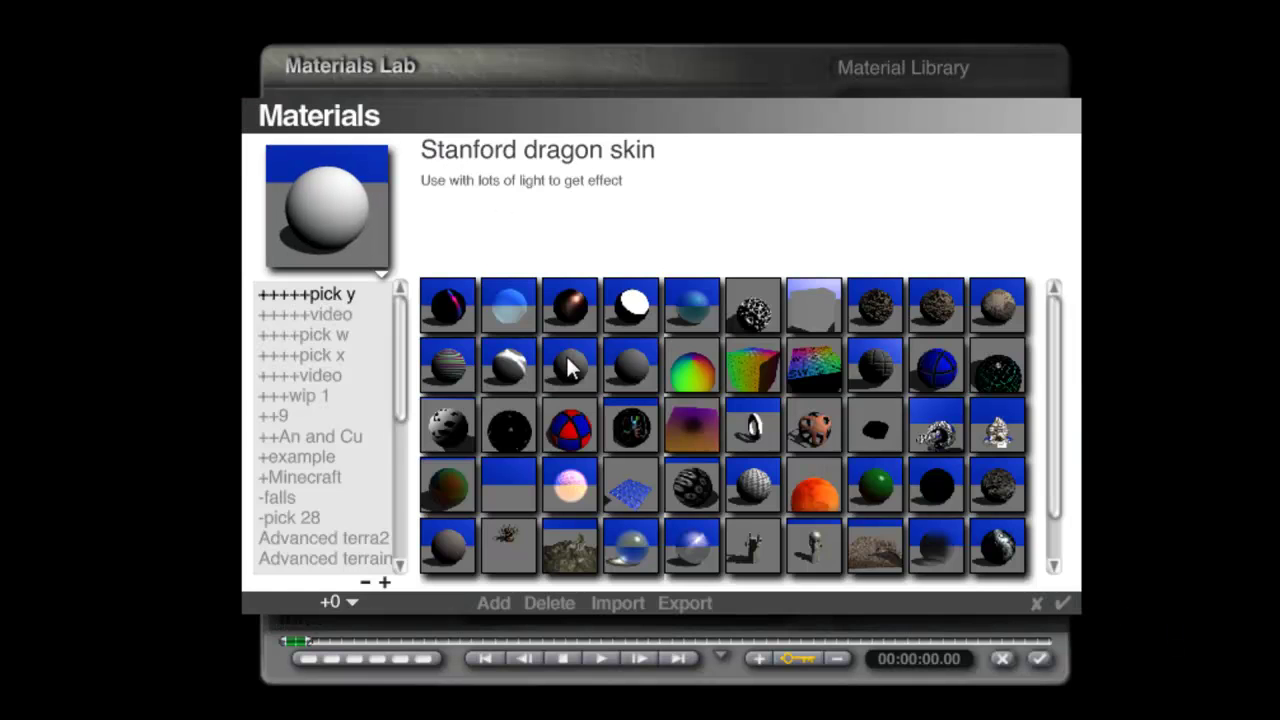
- Apply the "Metal, scratched" material from the P41 metals library to the ground plane
left_click_drag(400, 400, 386, 508)
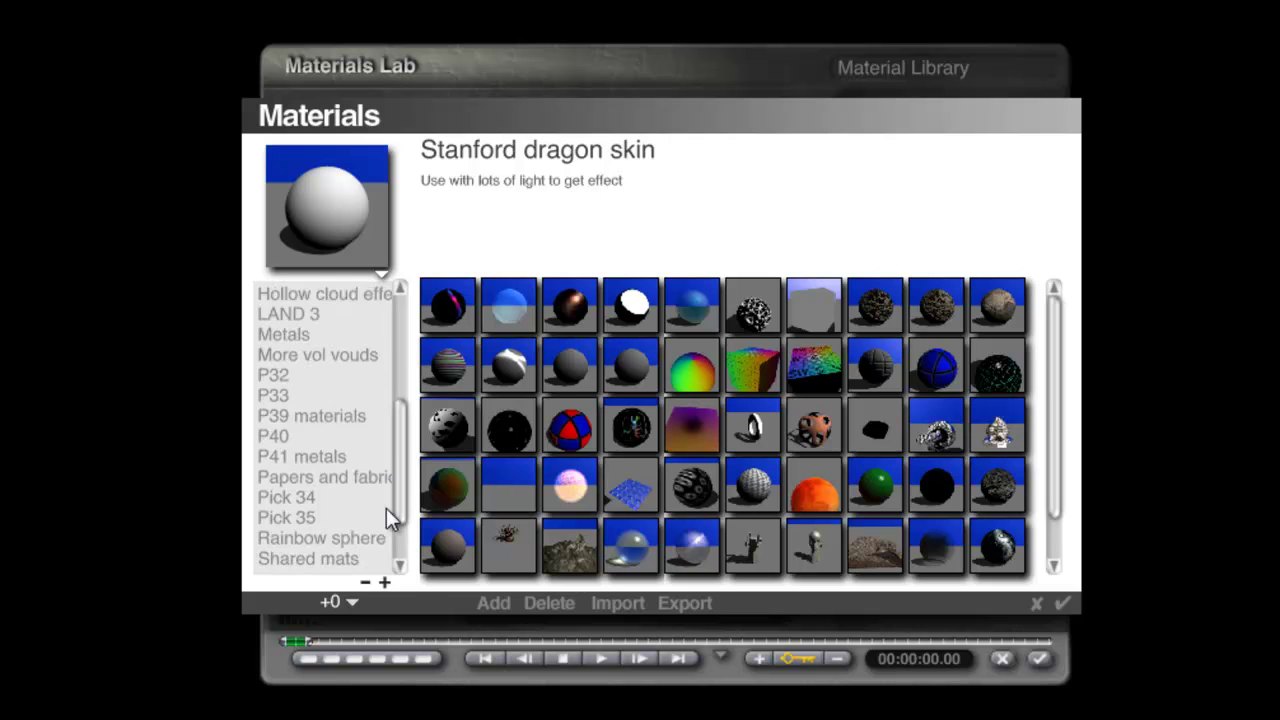
left_click(320, 457)
left_click(755, 487)
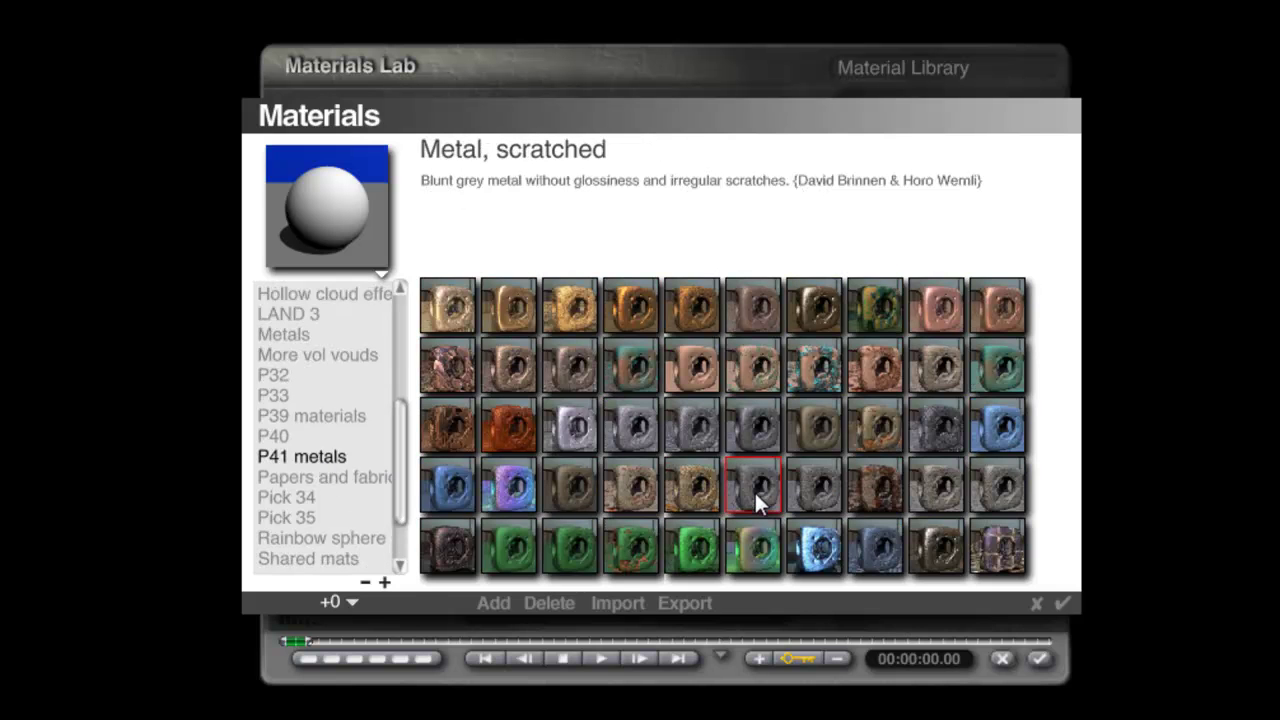
left_click(1062, 603)
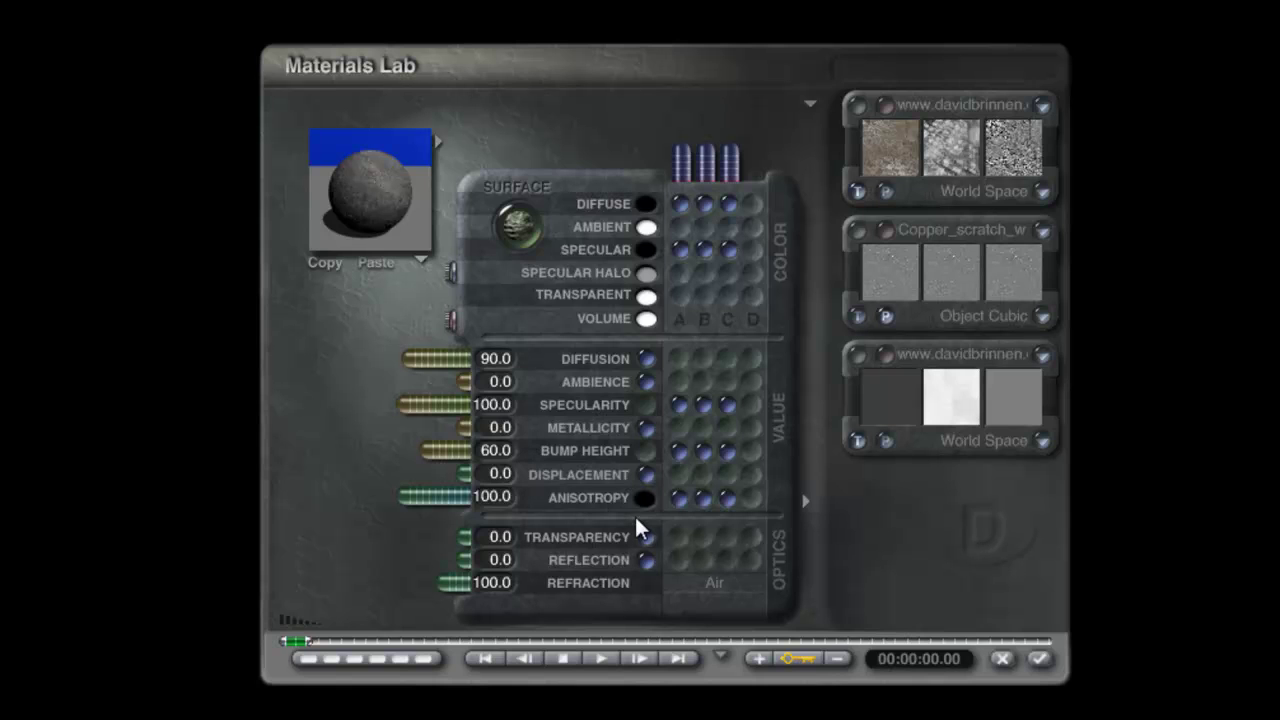
- Set all three textures of the ground plane's material to Parametric mapping and change its bump height
left_click(1043, 191)
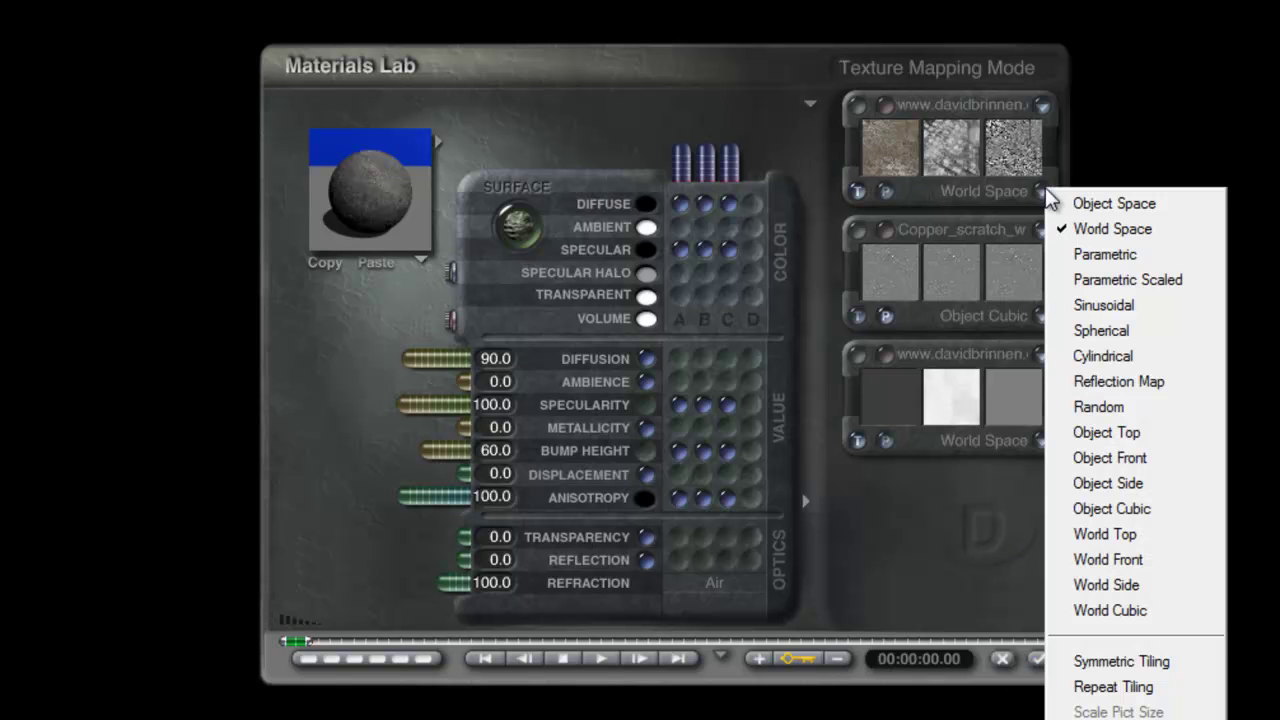
left_click(1105, 254)
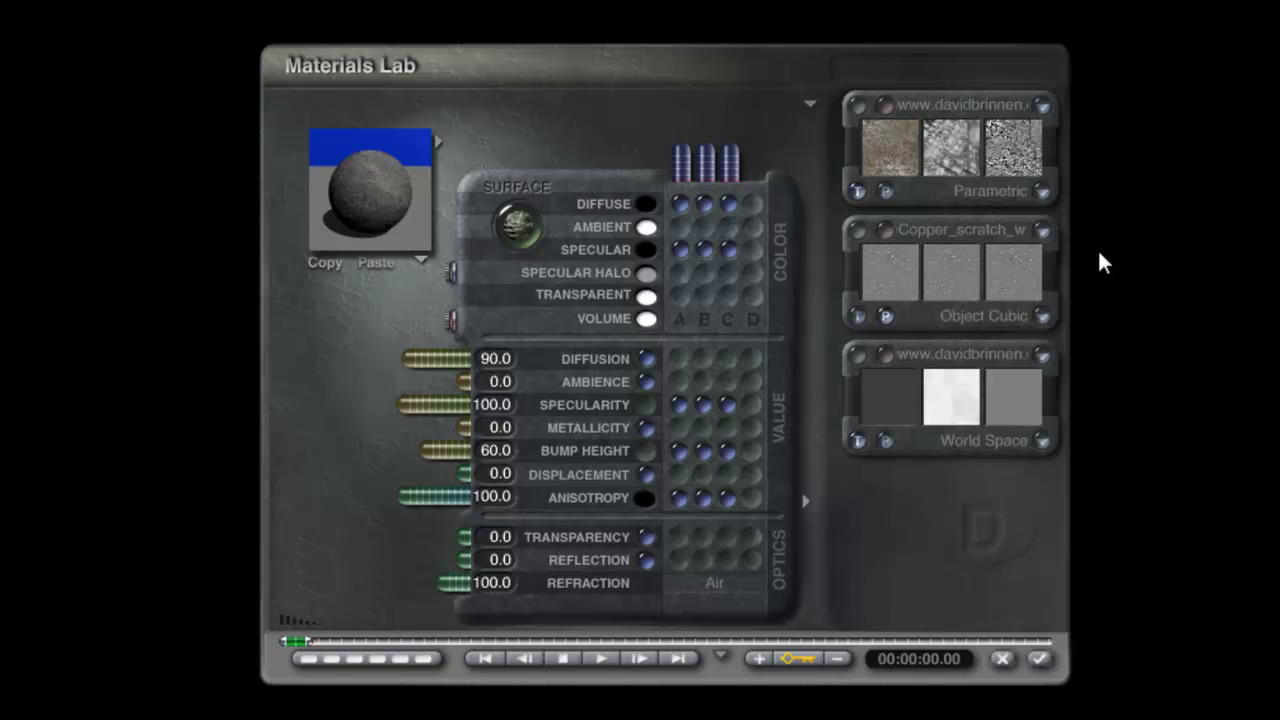
left_click(1043, 316)
left_click(1107, 385)
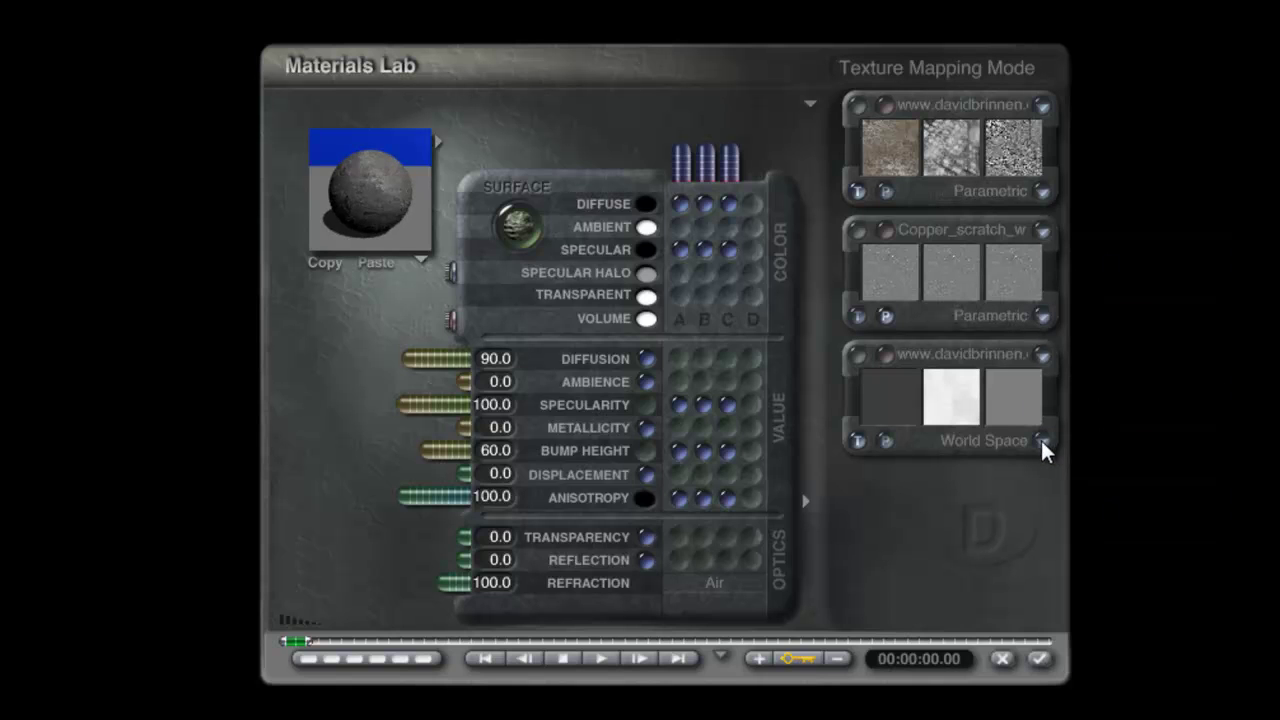
left_click(1043, 441)
left_click(1108, 452)
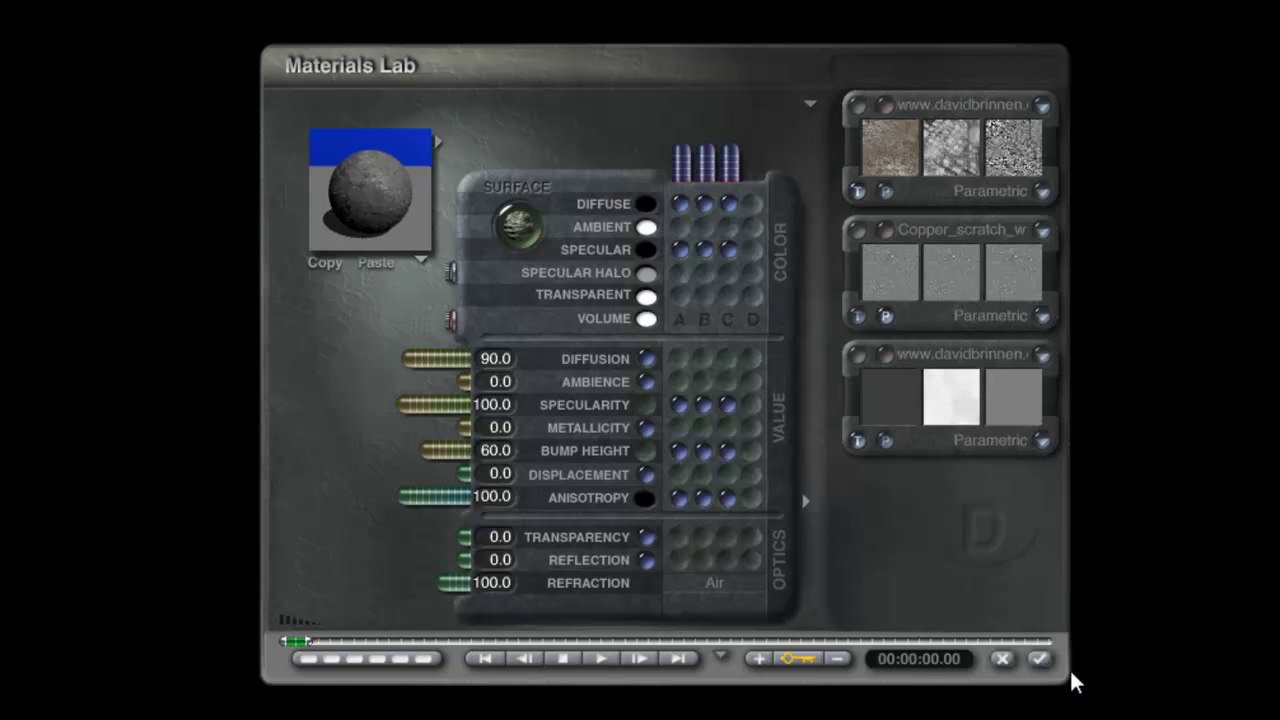
left_click(496, 453)
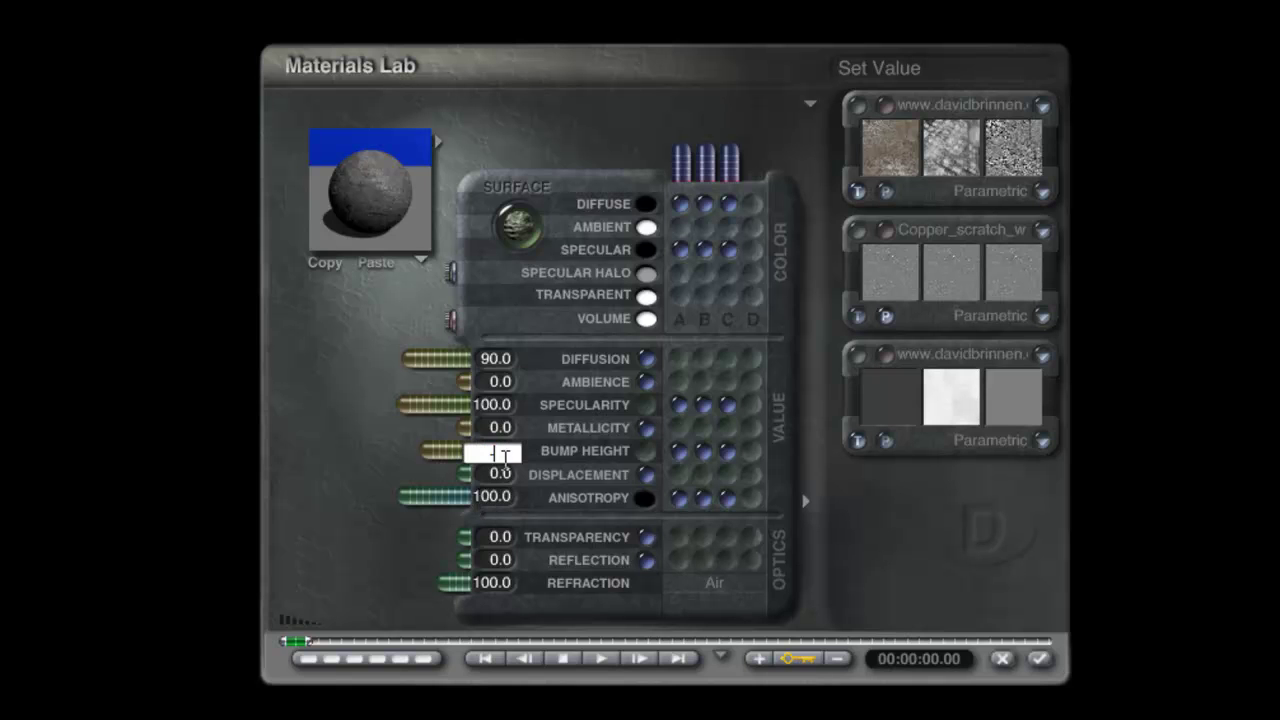
key("Return")
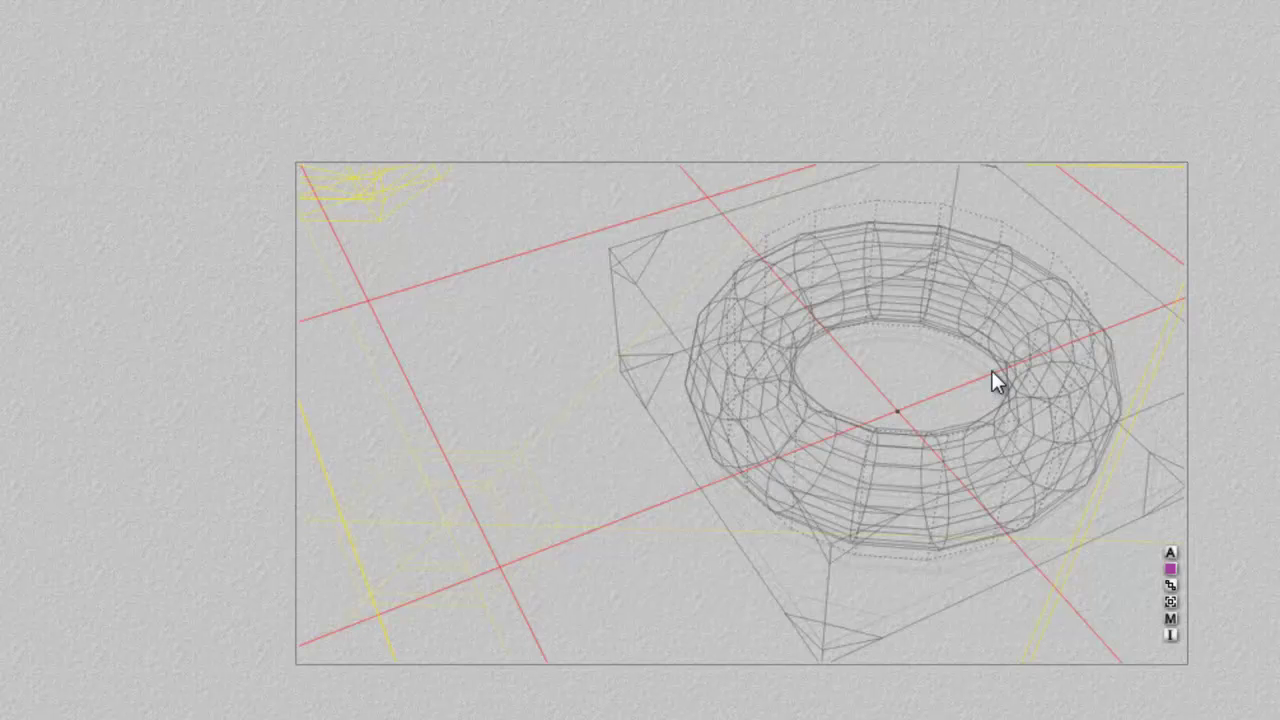
- Select the torus ring and apply the "Bronze, bright yellowish" material from the P41 metals library
right_click(1037, 351)
left_click(1063, 365)
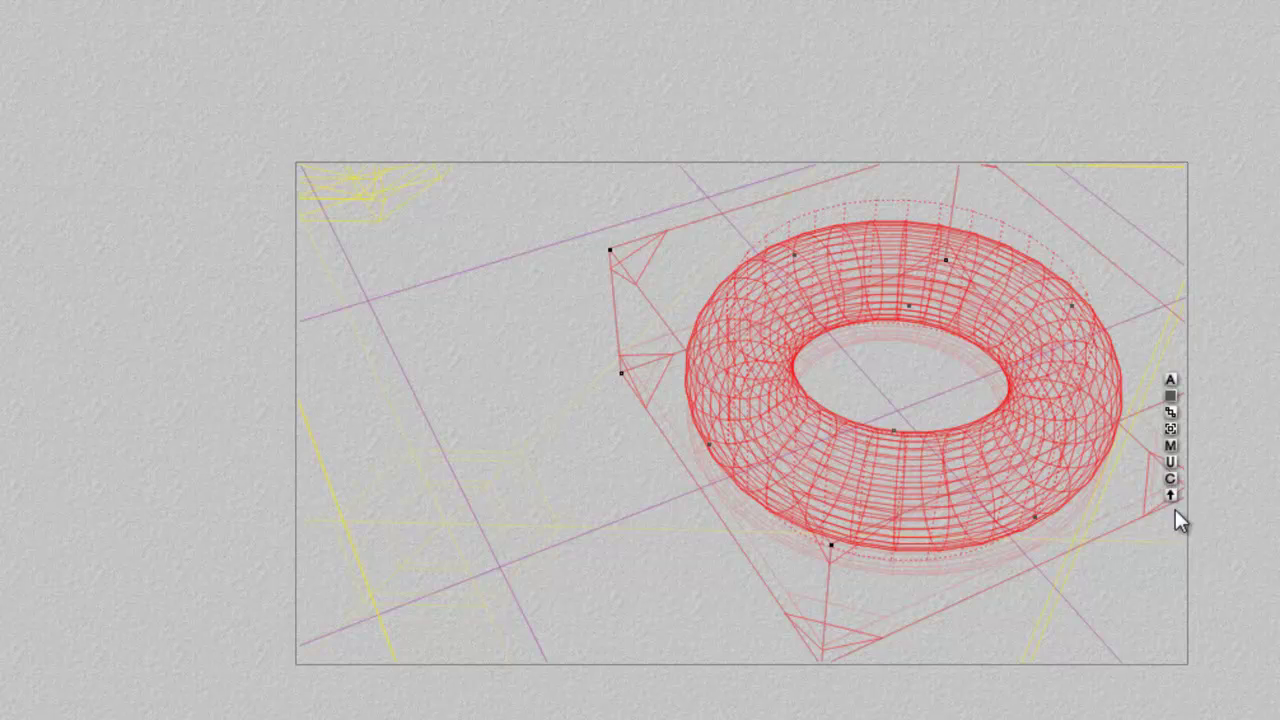
left_click(1171, 447)
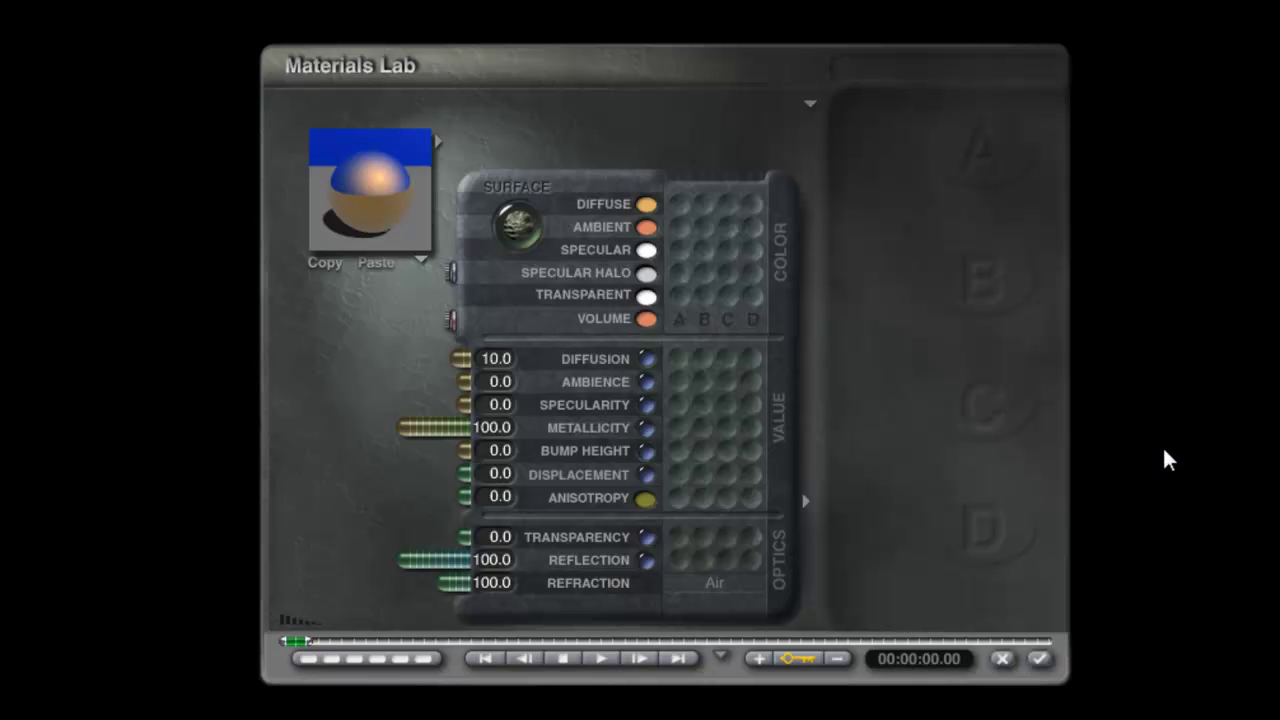
left_click(437, 150)
left_click(510, 310)
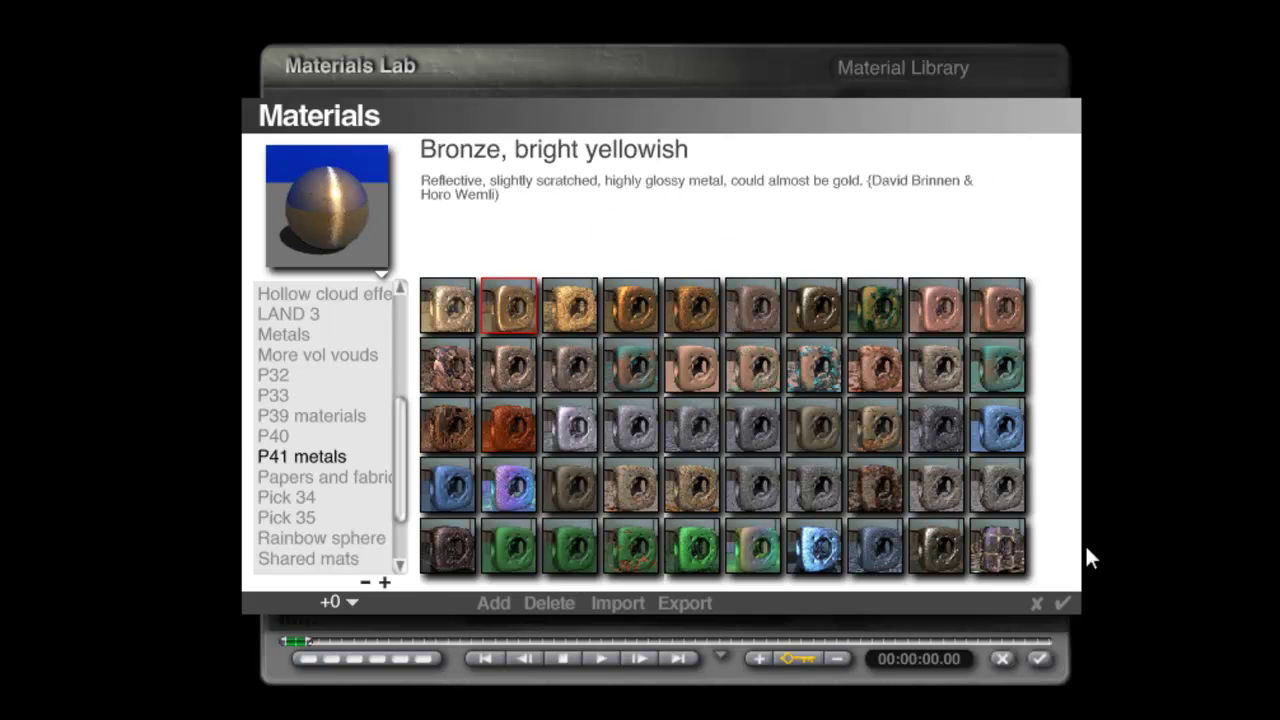
left_click(1064, 603)
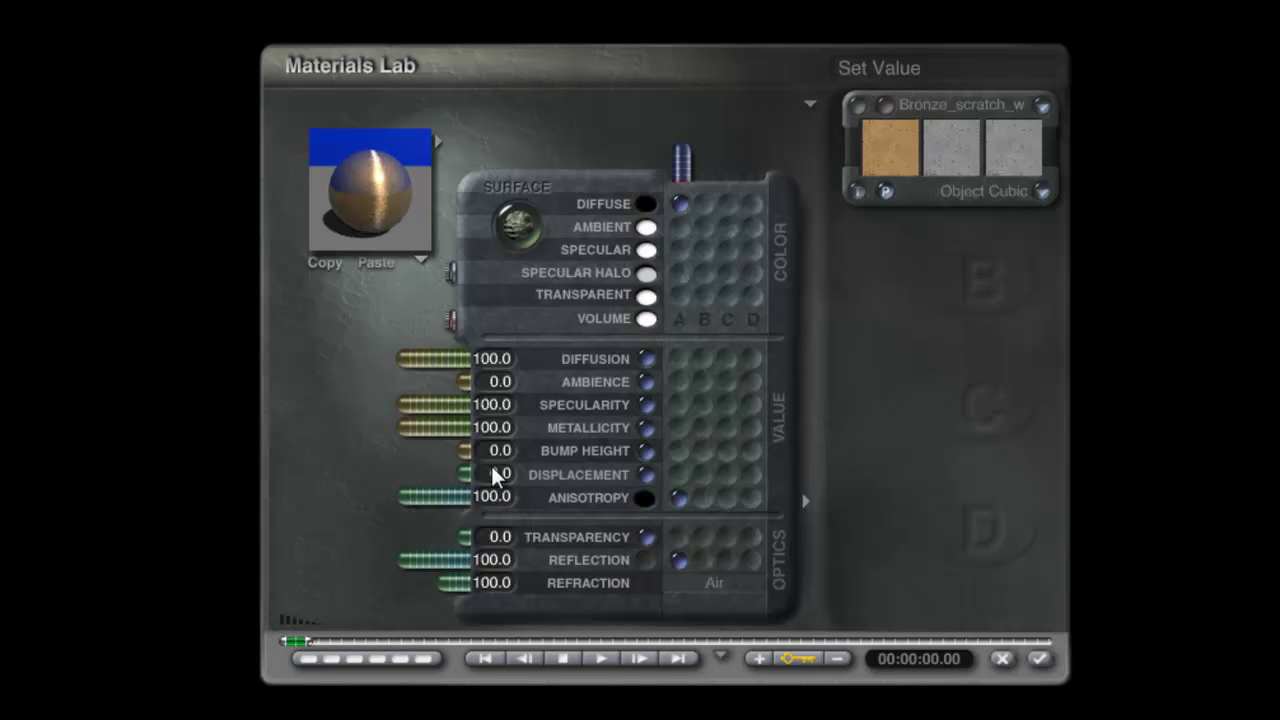
- Set the ring material's diffusion to 10 and make its reflection use the numeric value instead of the texture
left_click(488, 360)
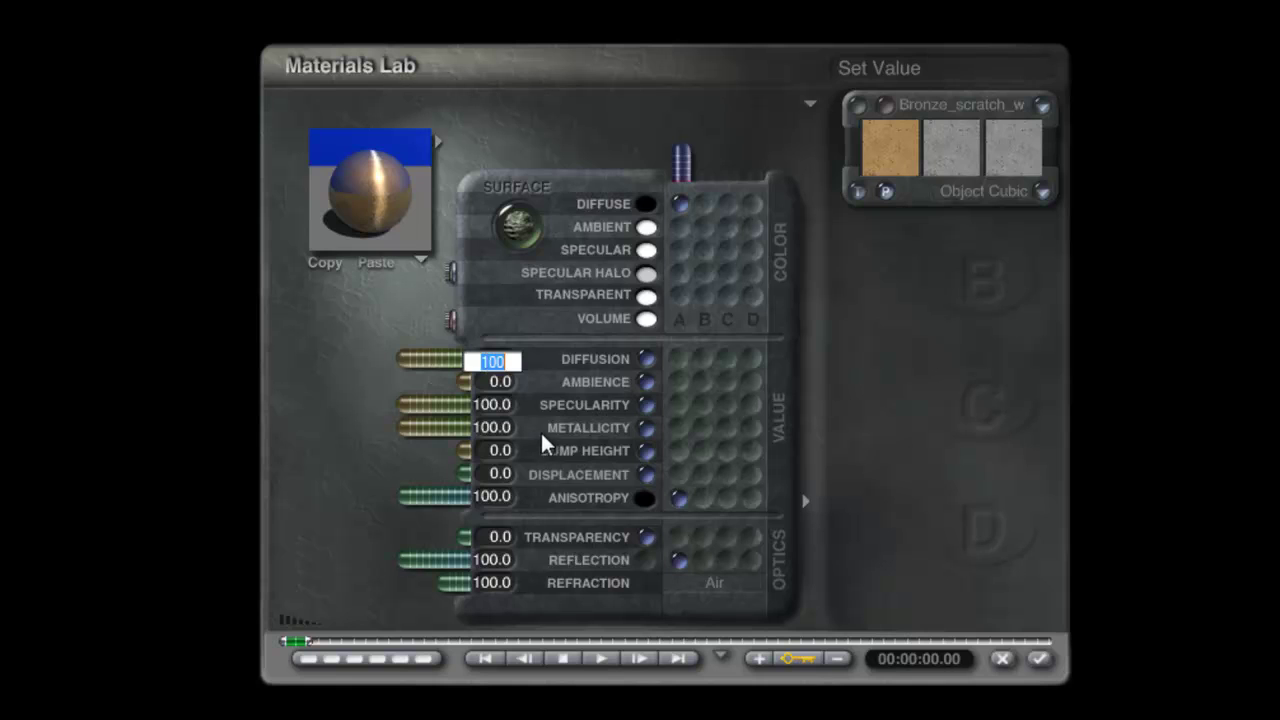
type("10")
key("Return")
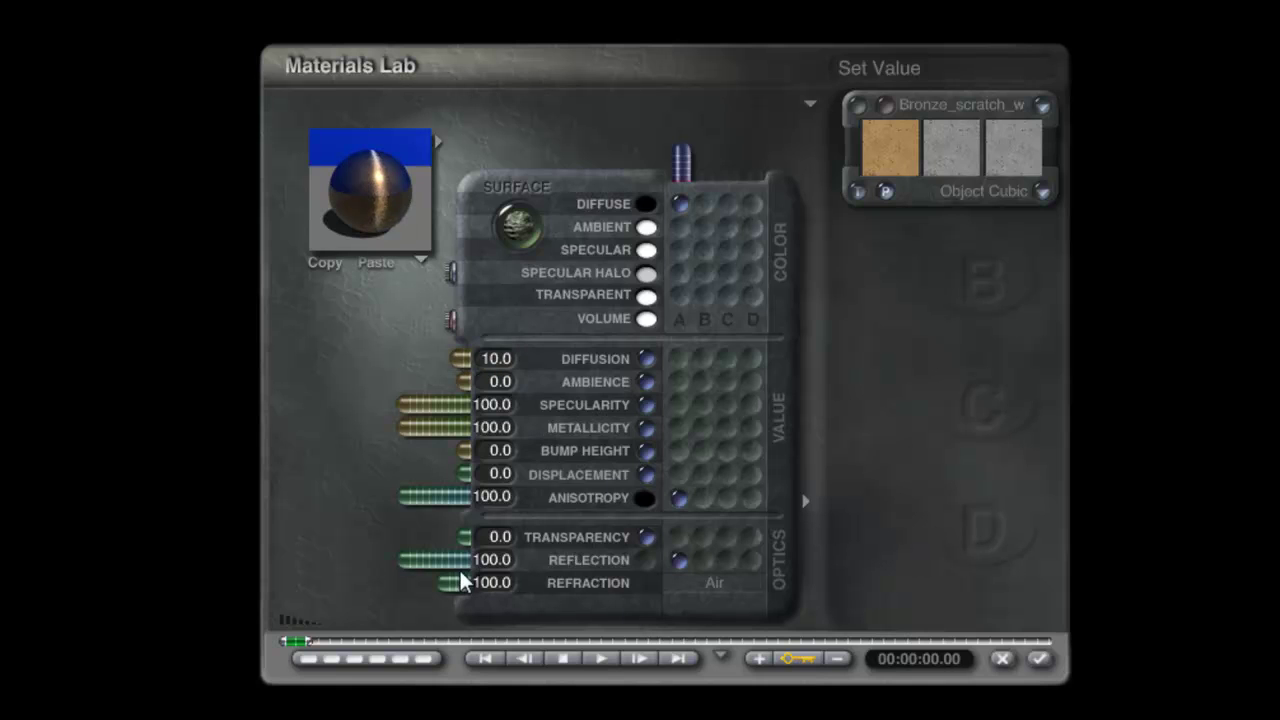
left_click(646, 560)
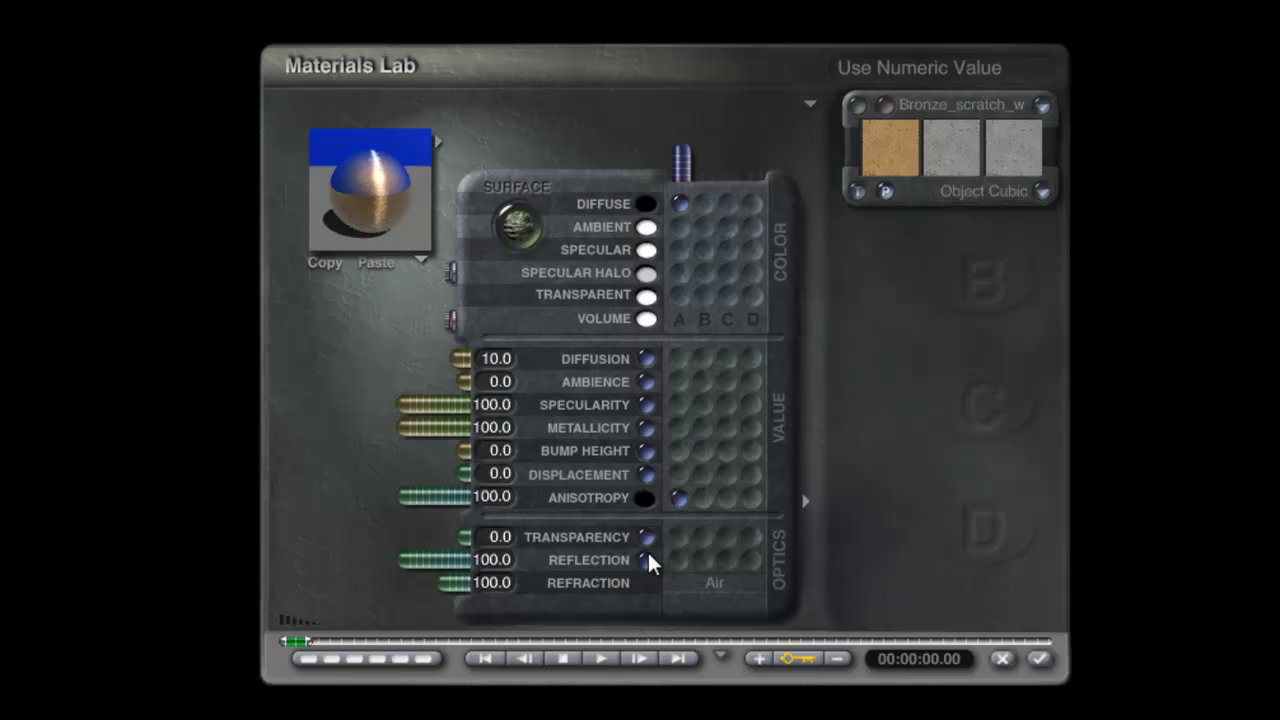
- Accept the ring's material changes and set the Premium render quality to 16 rays per pixel
left_click(1040, 658)
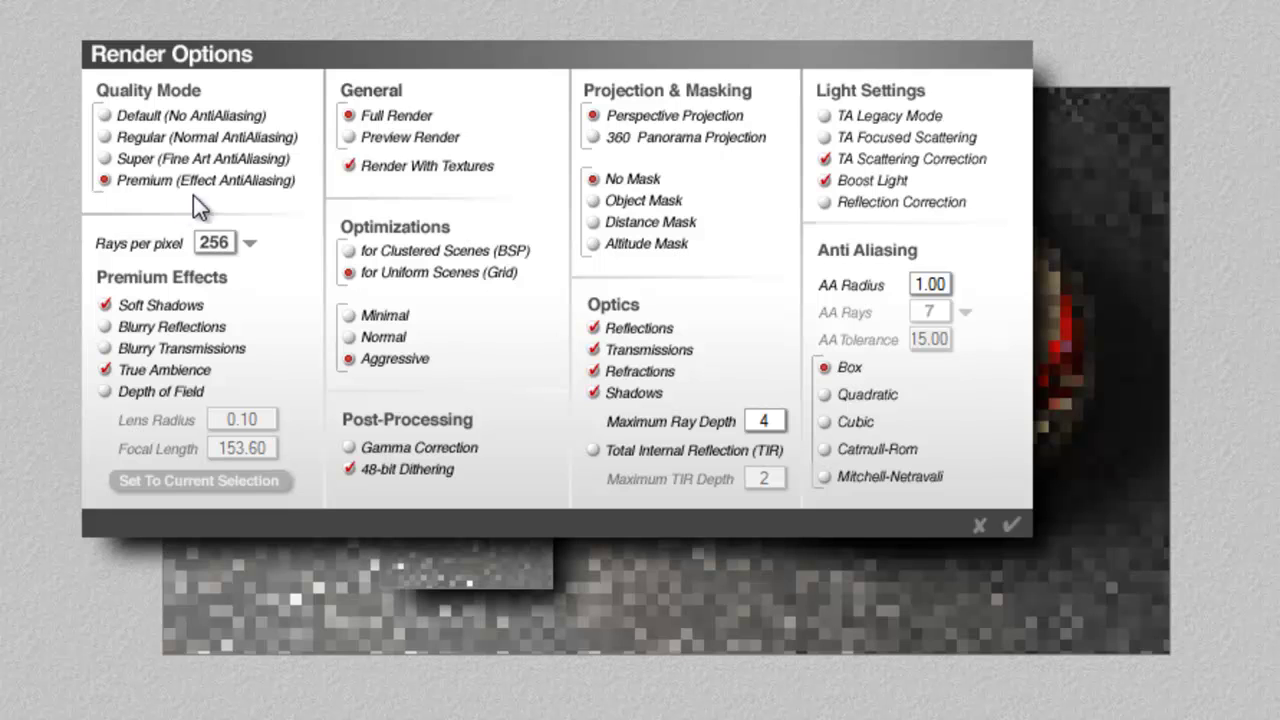
left_click(250, 243)
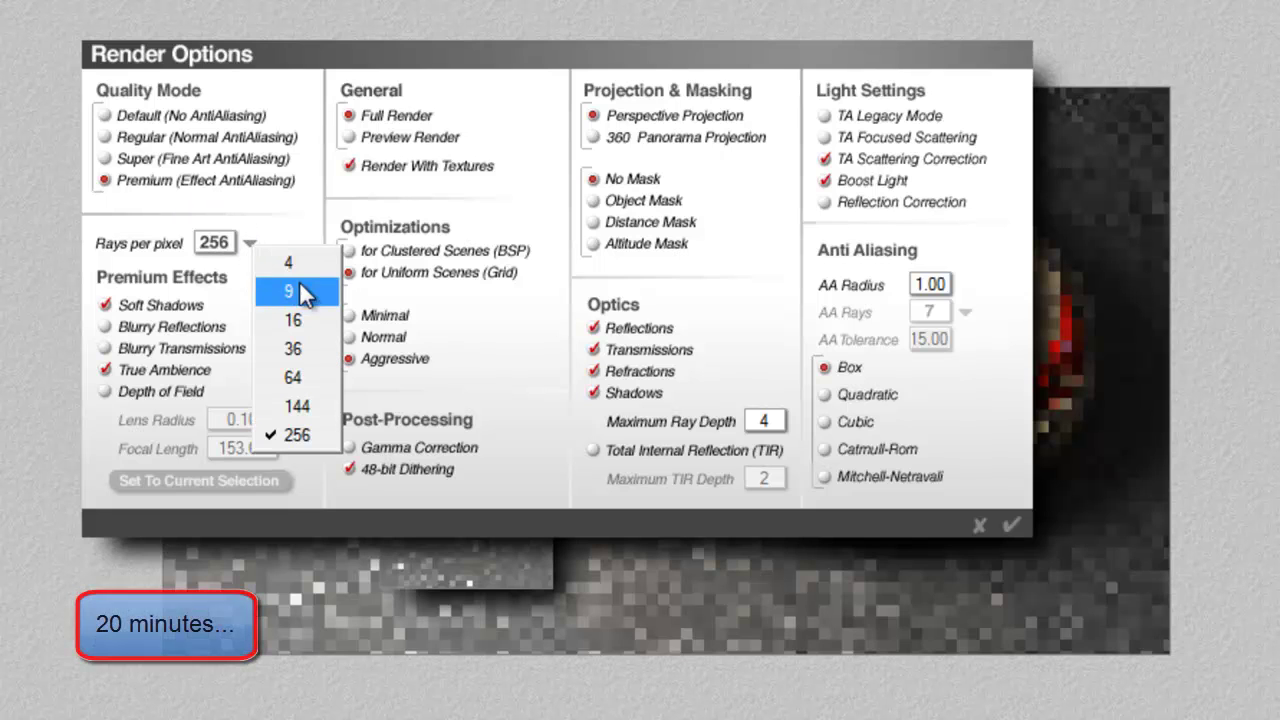
left_click(293, 320)
left_click(1011, 524)
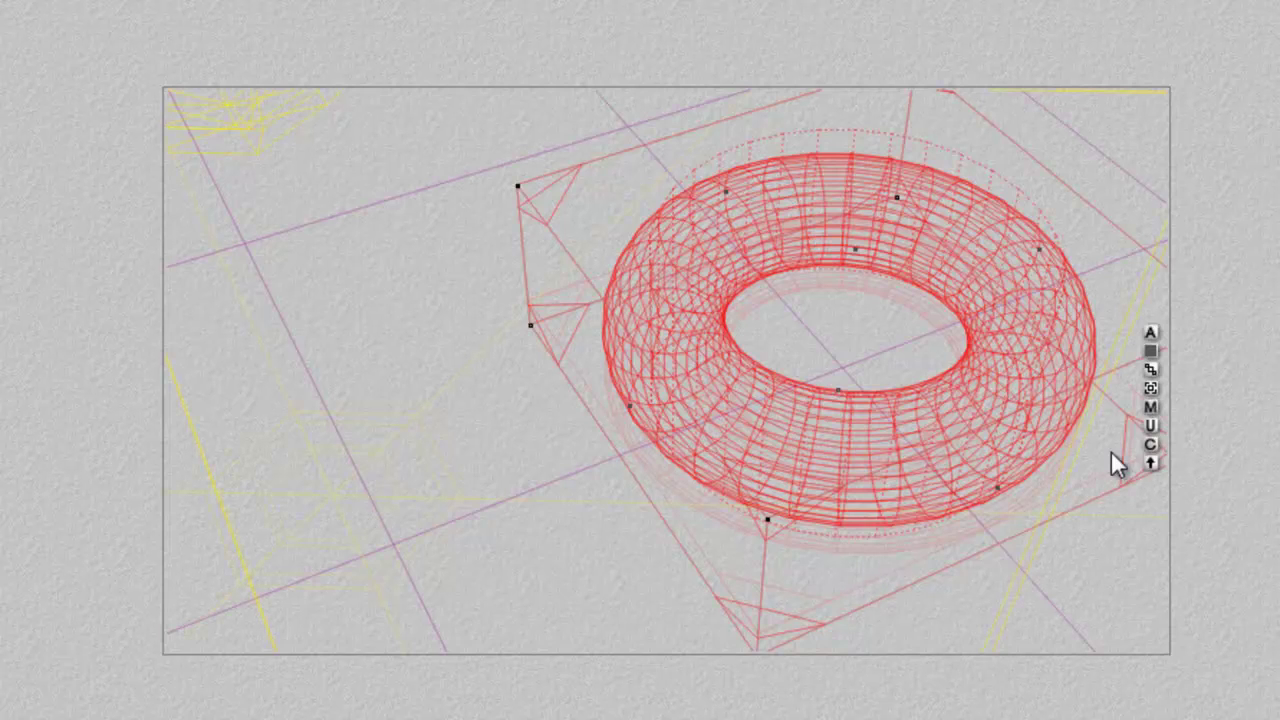
- Select the ground plane and adjust the scale of texture B in its material
right_click(452, 455)
left_click(480, 466)
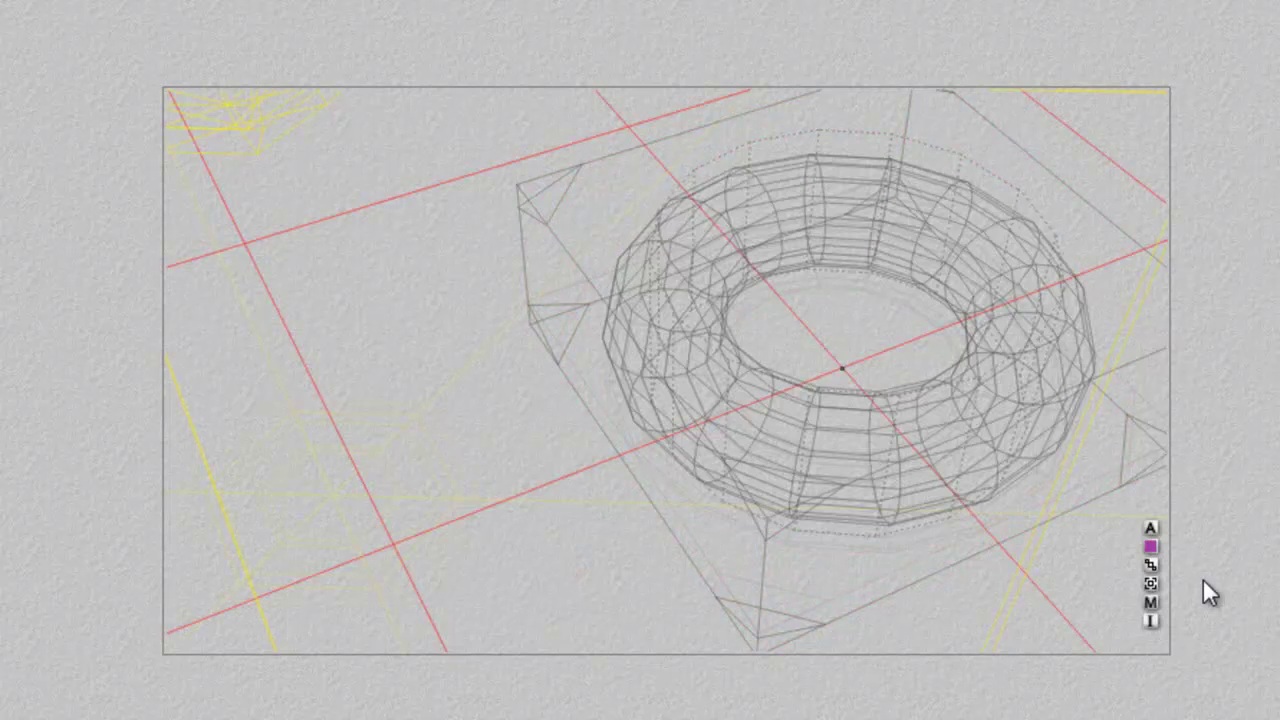
left_click(1151, 601)
left_click(798, 164)
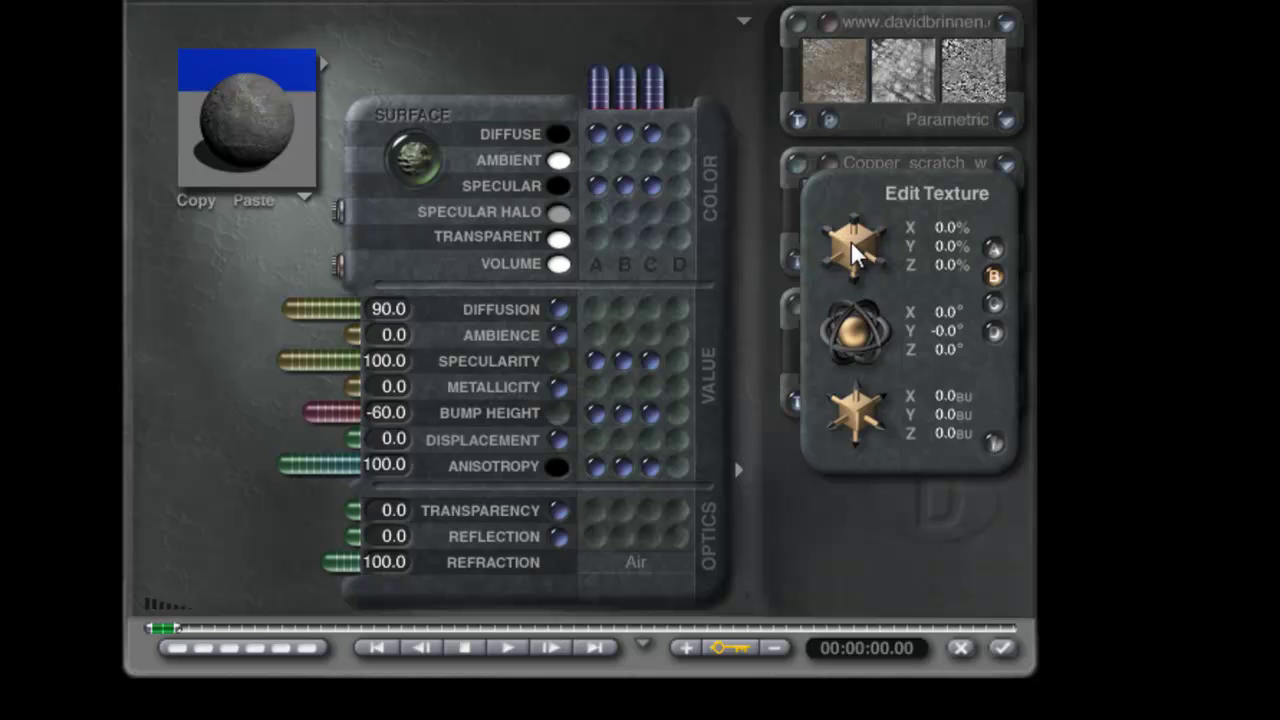
left_click_drag(852, 243, 850, 250)
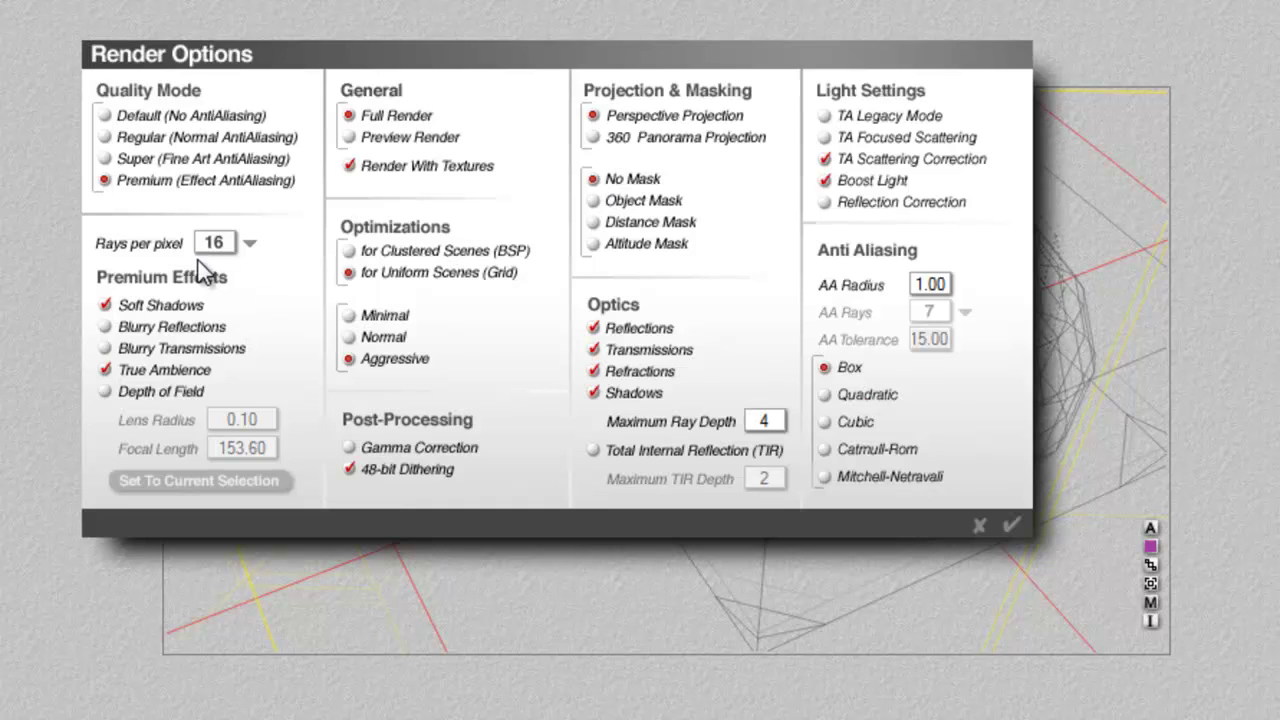
- Set the Premium render quality to 256 rays per pixel and start the final render
left_click(250, 244)
left_click(311, 432)
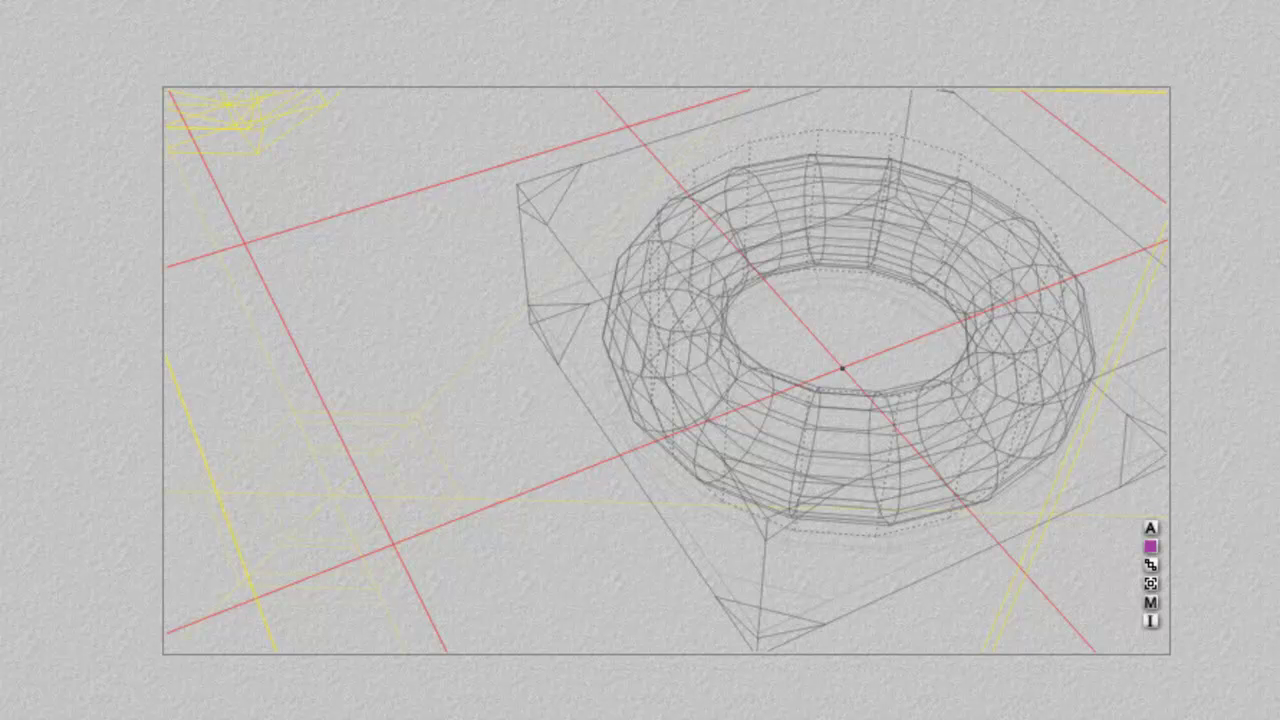
key("ctrl+alt+n")
left_click(604, 431)
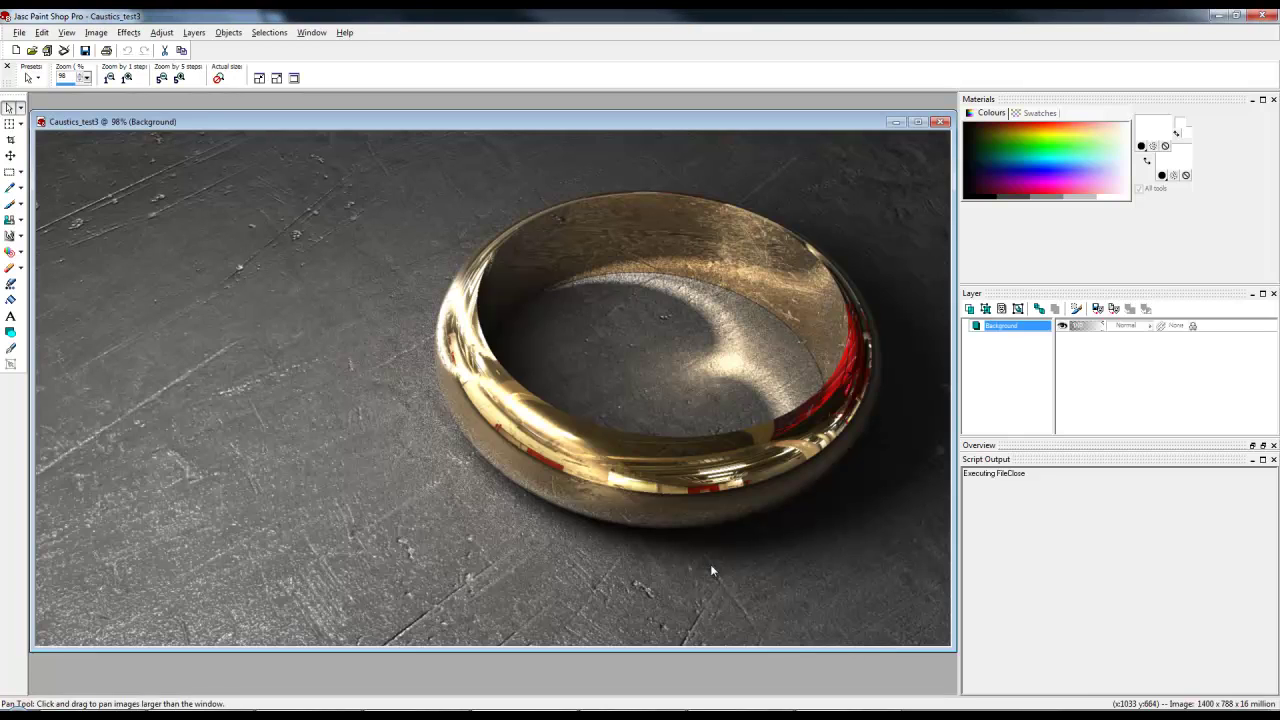
- In Paint Shop Pro, resize the rendered Caustics_test3 image, reposition its window and view it at 150% zoom
left_click(96, 32)
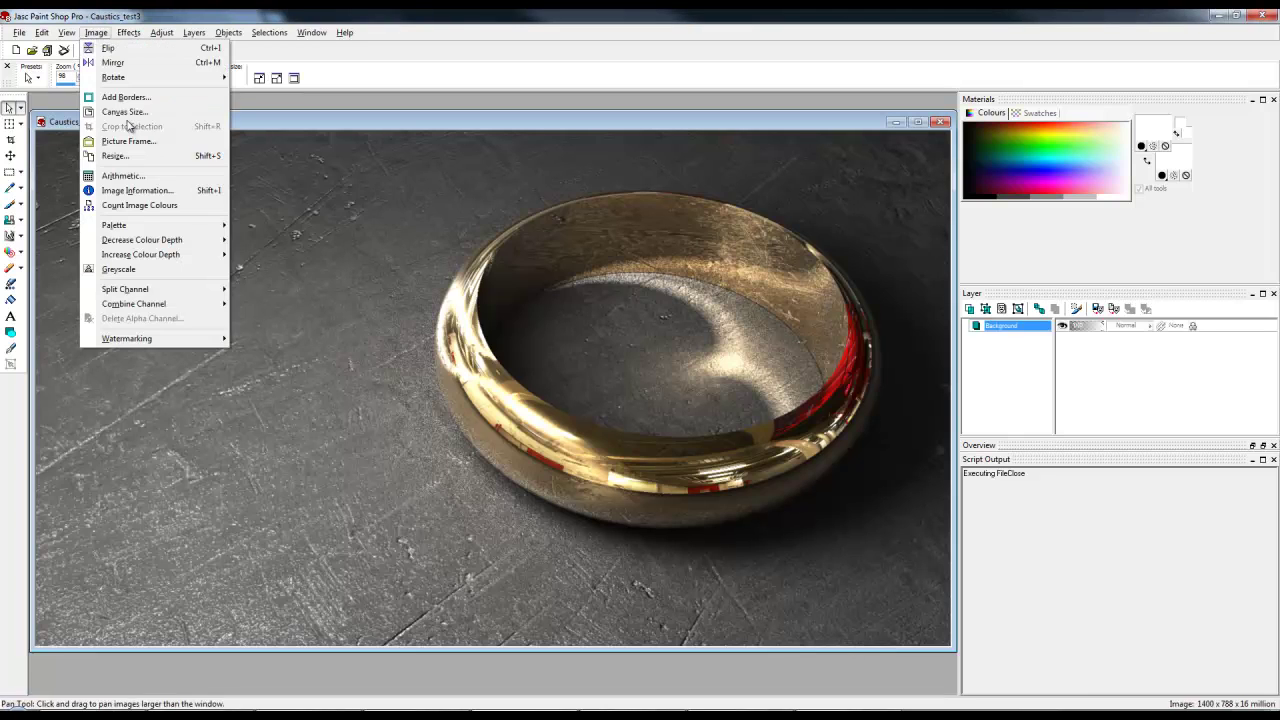
left_click(114, 156)
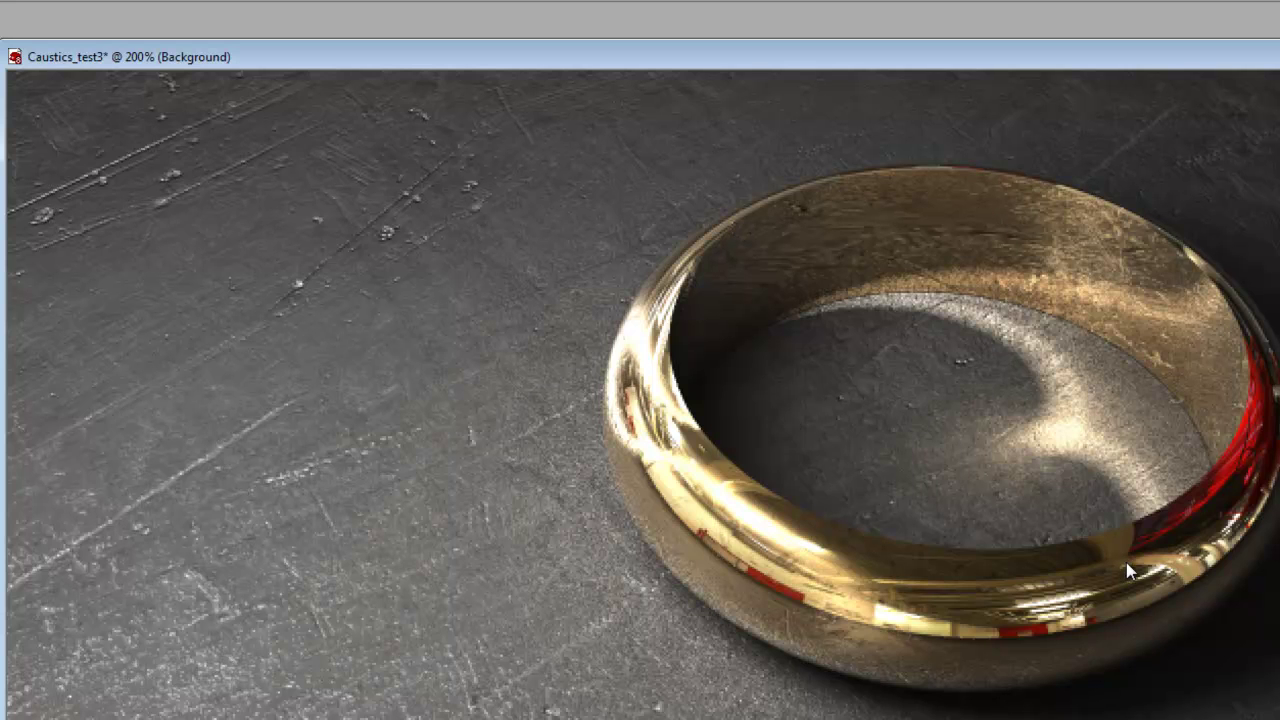
scroll(832, 309, "down", 2)
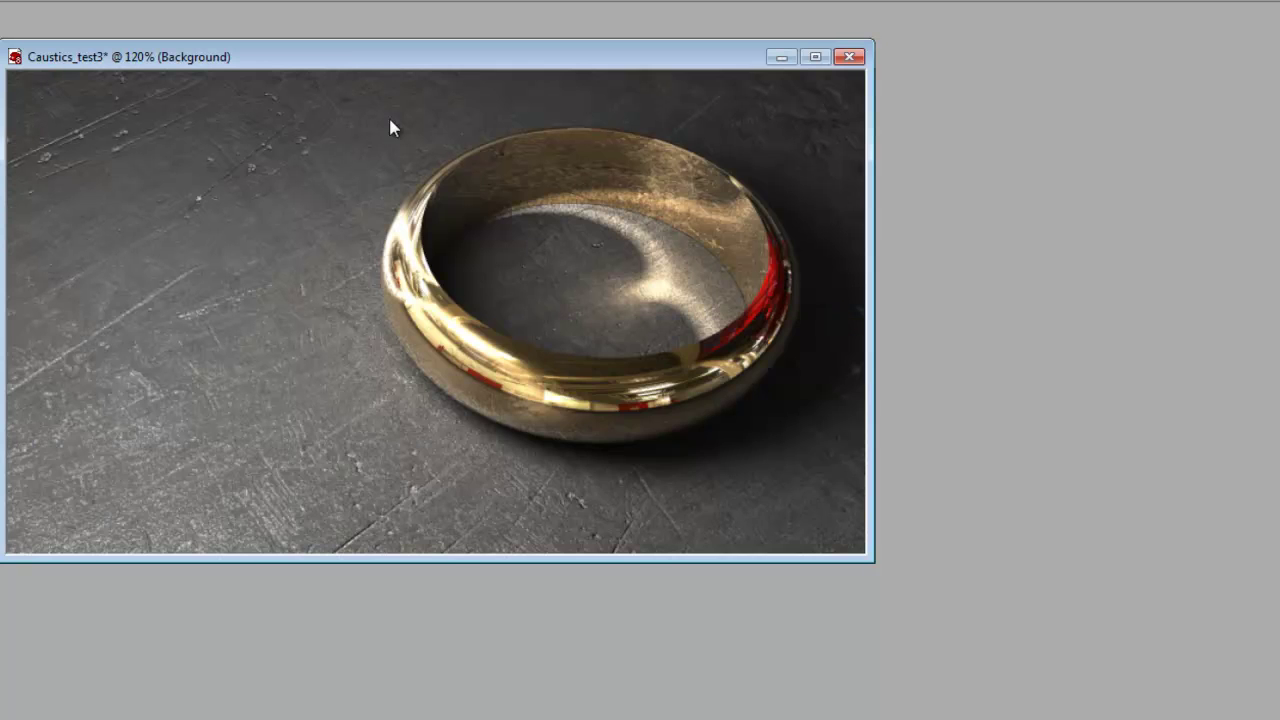
left_click_drag(358, 66, 575, 101)
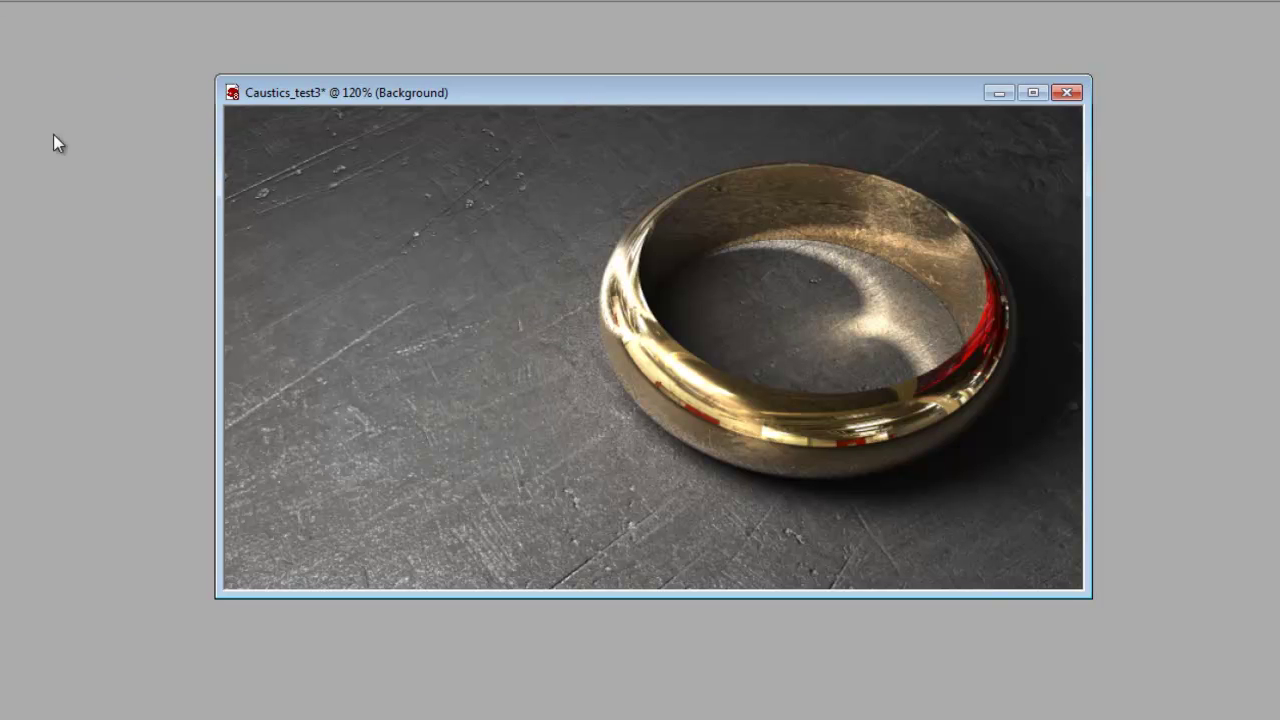
scroll(53, 134, "up", 1)
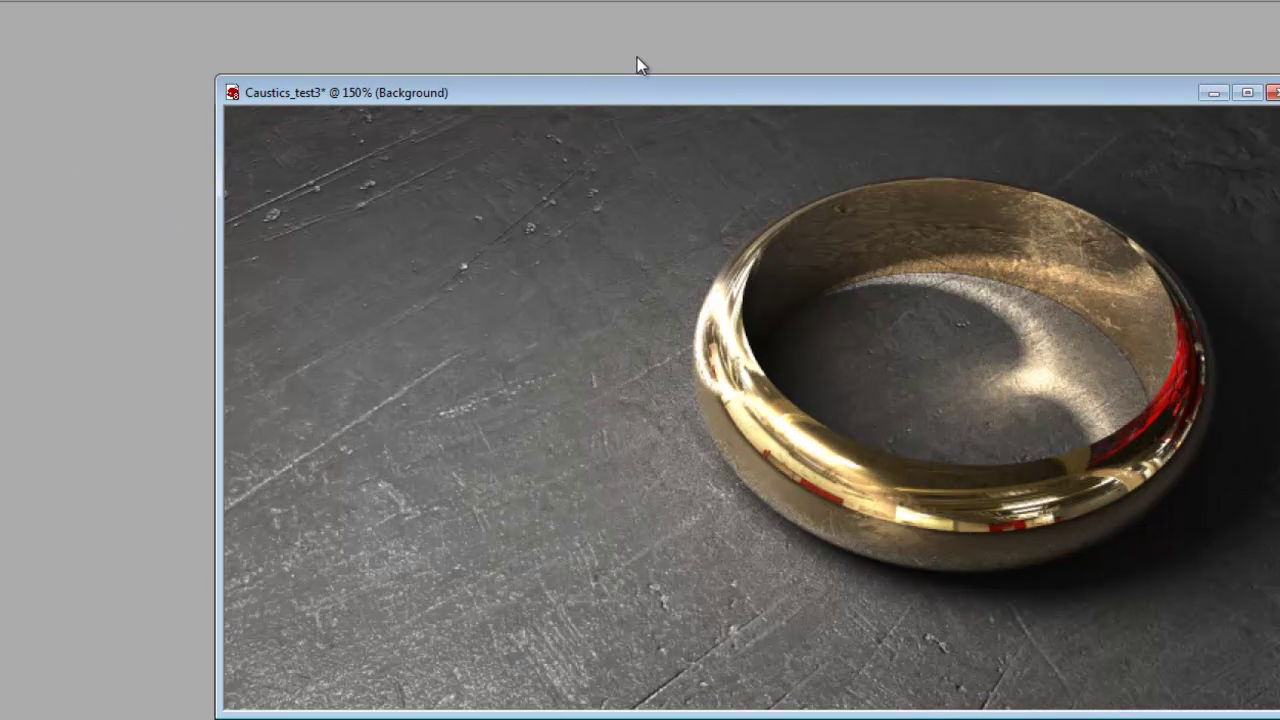